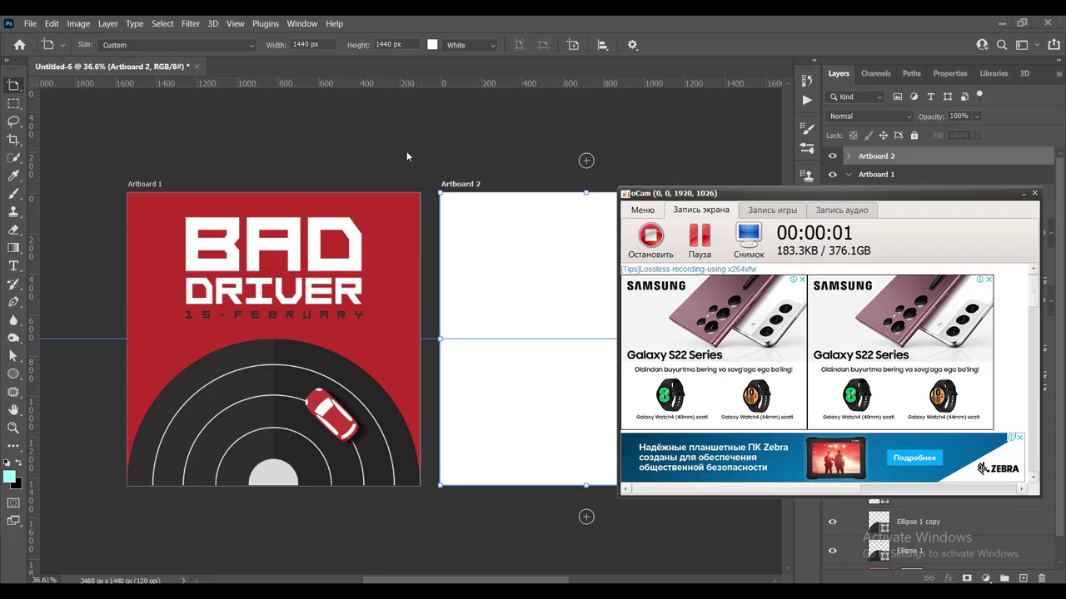
# Step: Pan and zoom the canvas so both poster artboards fit on screen
pyautogui.moveTo(392, 146)
pyautogui.mouseDown()
pyautogui.moveTo(421, 142)
pyautogui.moveTo(389, 130)
pyautogui.moveTo(413, 128)
pyautogui.mouseUp()
pyautogui.scroll(2, 414, 128)
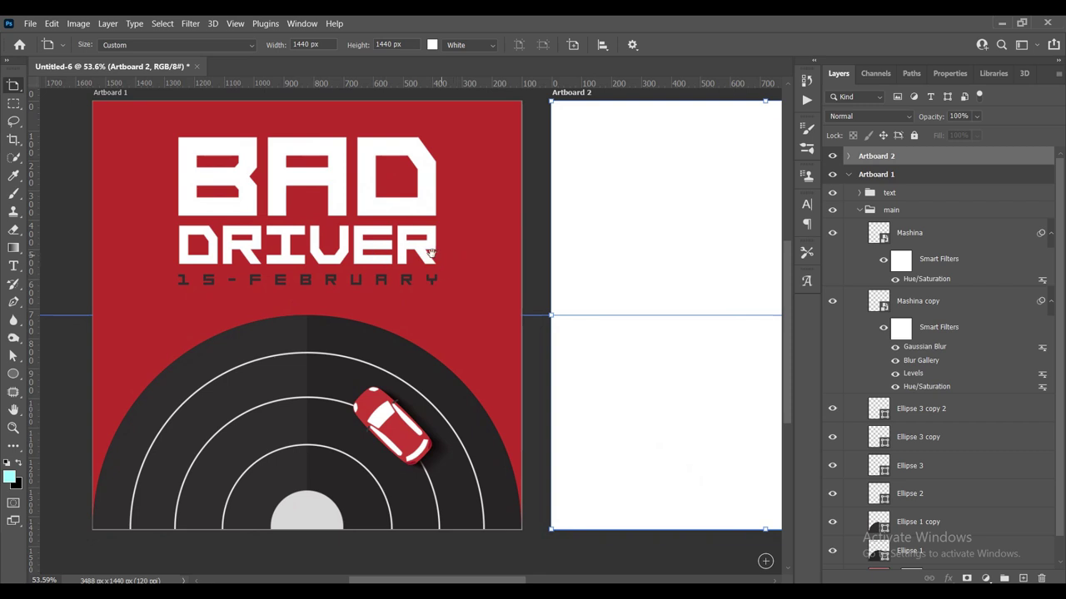
pyautogui.moveTo(433, 254); pyautogui.dragTo(447, 272)
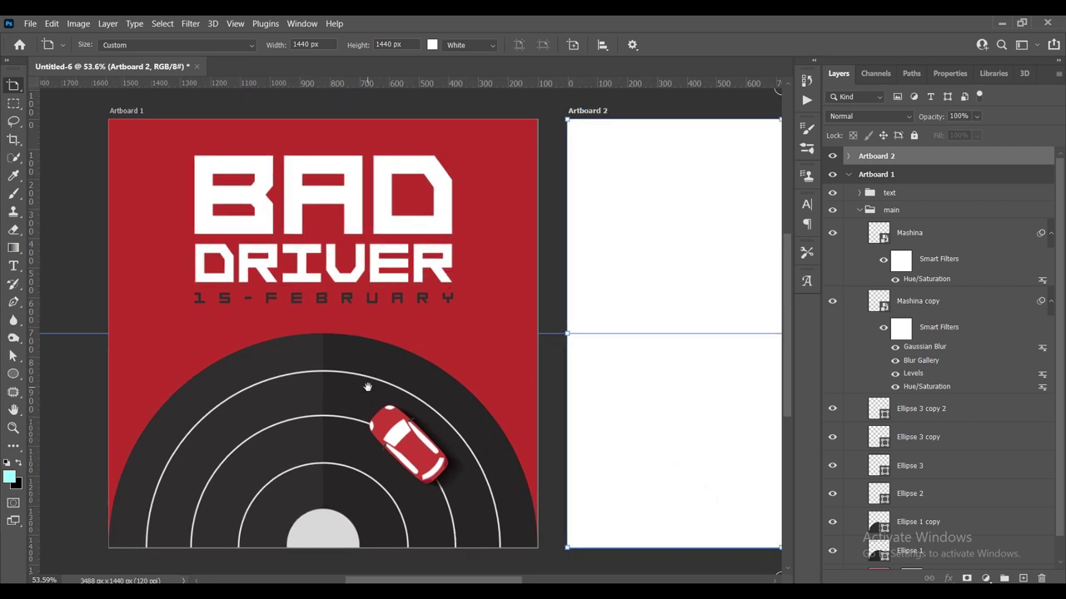
pyautogui.moveTo(447, 318); pyautogui.dragTo(411, 314)
pyautogui.scroll(-1, 357, 327)
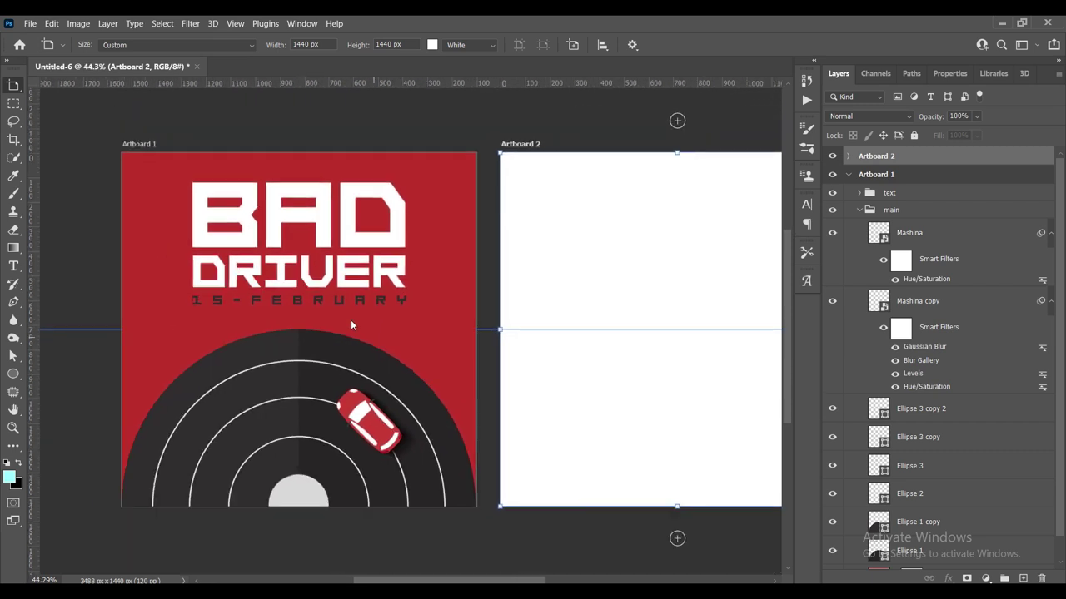
pyautogui.moveTo(351, 325); pyautogui.dragTo(333, 324)
pyautogui.scroll(-1, 333, 324)
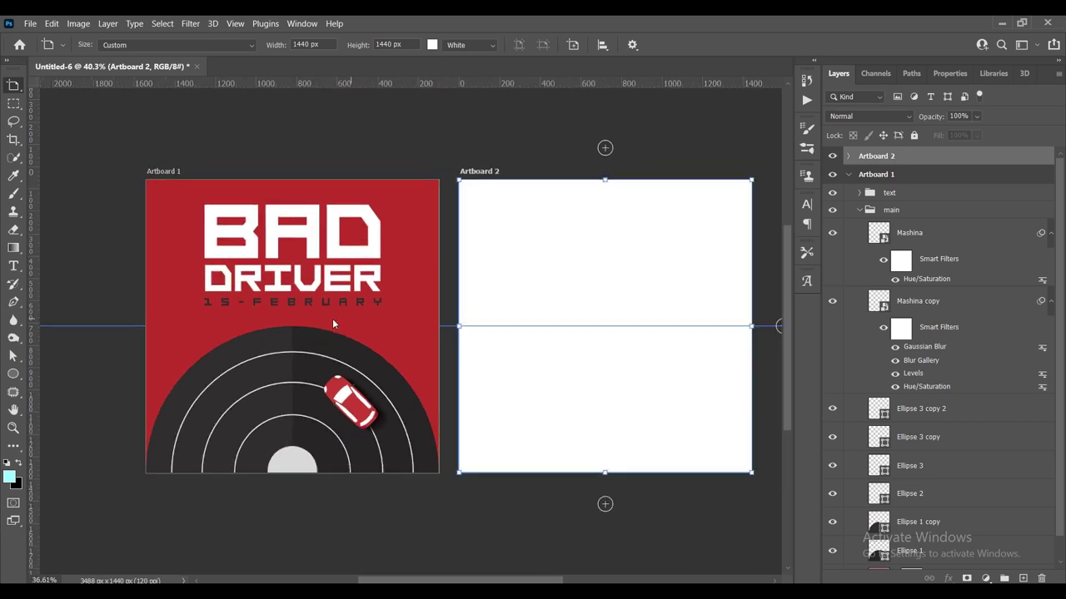
pyautogui.moveTo(412, 305); pyautogui.dragTo(354, 318)
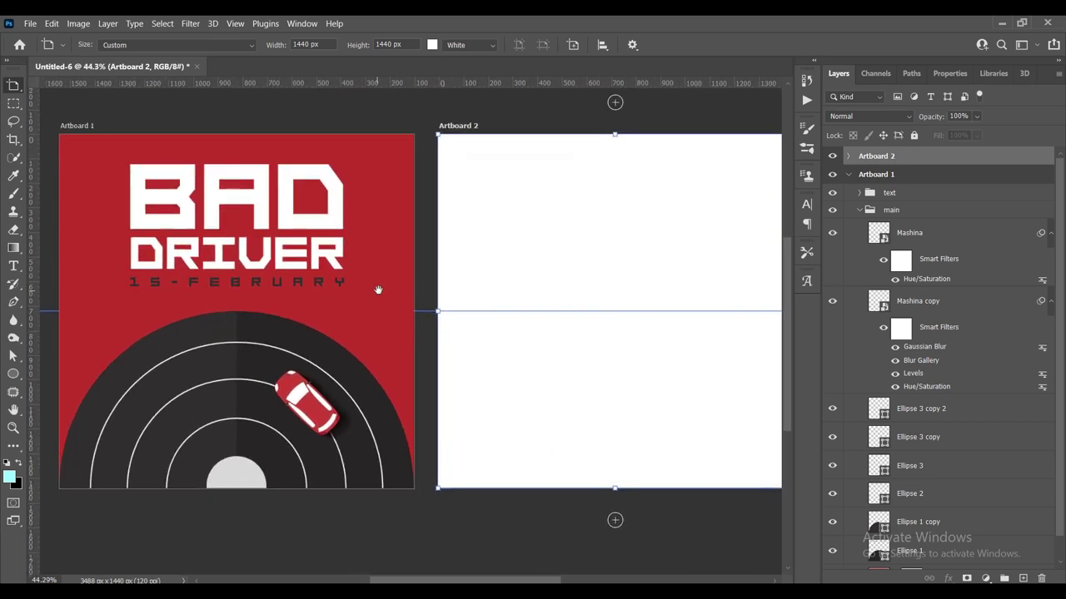
pyautogui.hscroll(-1, 361, 308)
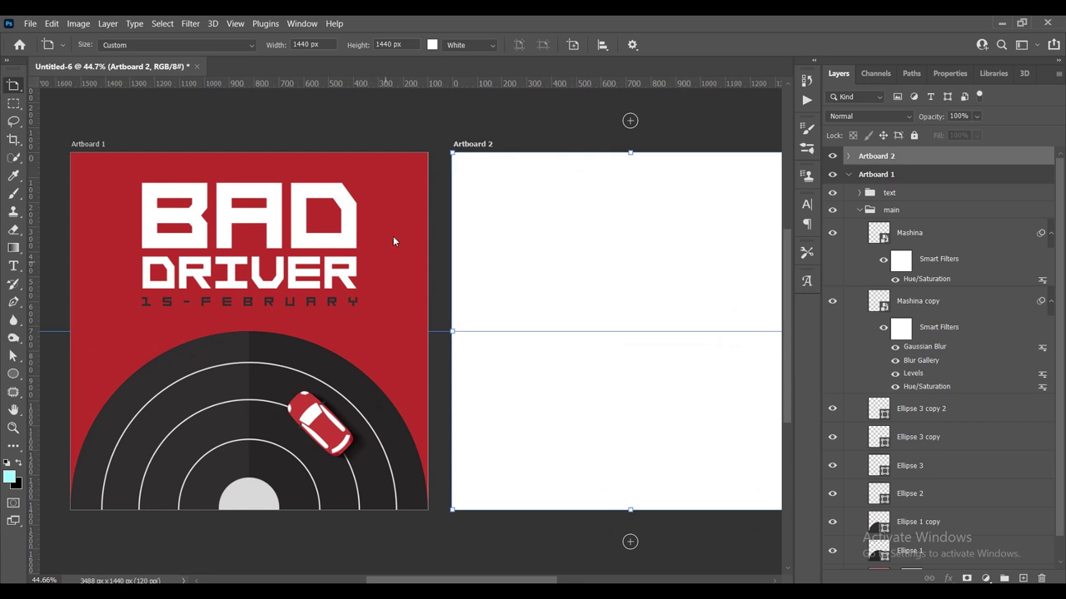
# Step: Confirm the first poster's red fill is hex be332c, then collapse Artboard 1's layers
pyautogui.press('v')
pyautogui.click(400, 193)
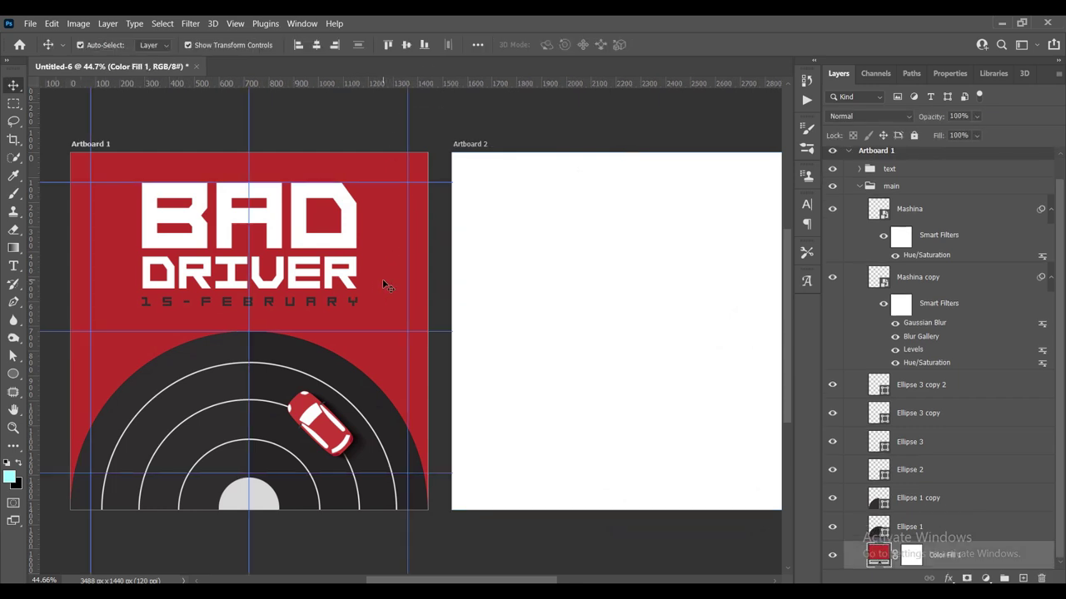
pyautogui.doubleClick(877, 558)
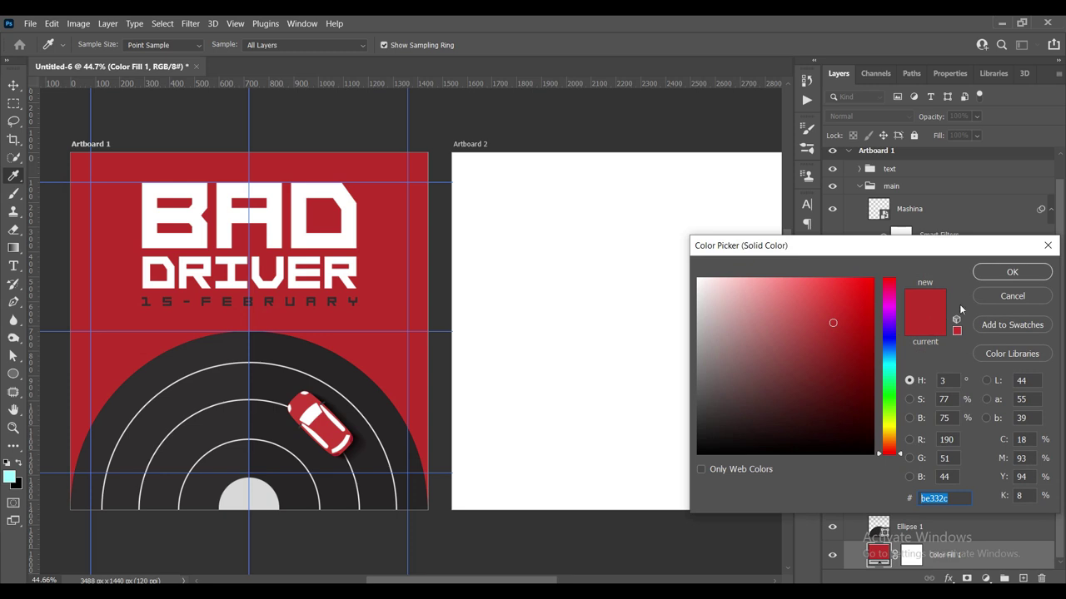
pyautogui.click(1003, 296)
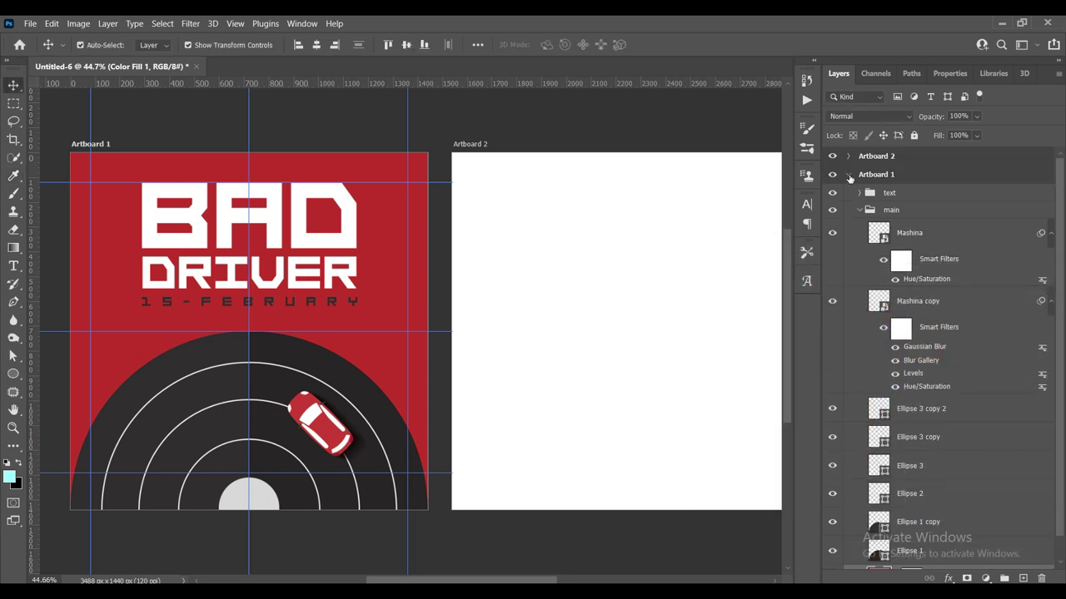
pyautogui.press('v')
pyautogui.click(848, 175)
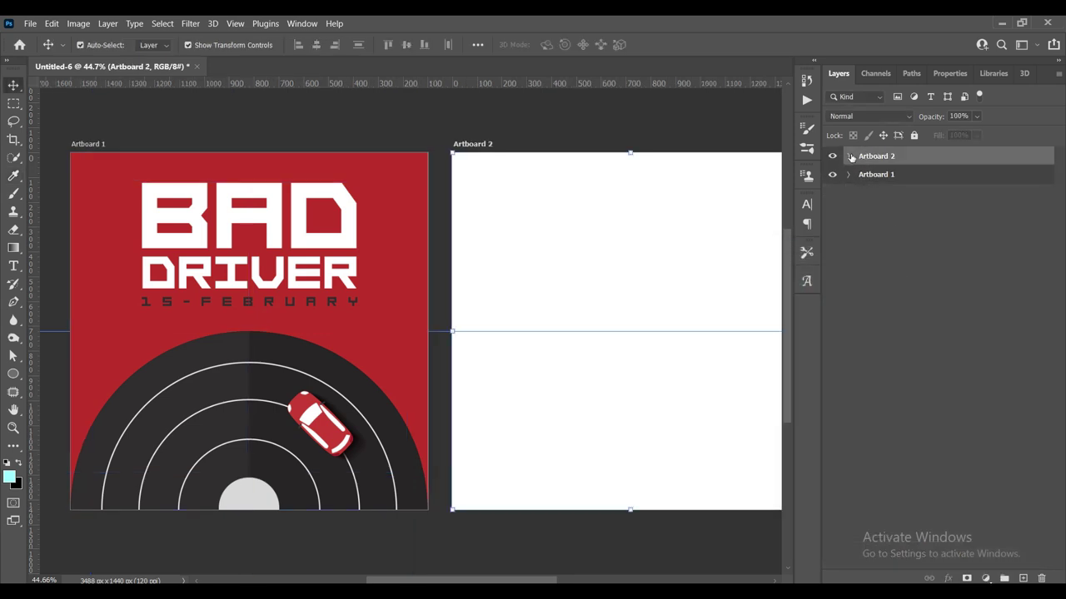
# Step: Add a Solid Color fill to Artboard 2, sampled from Artboard 1's red be332c
pyautogui.click(986, 578)
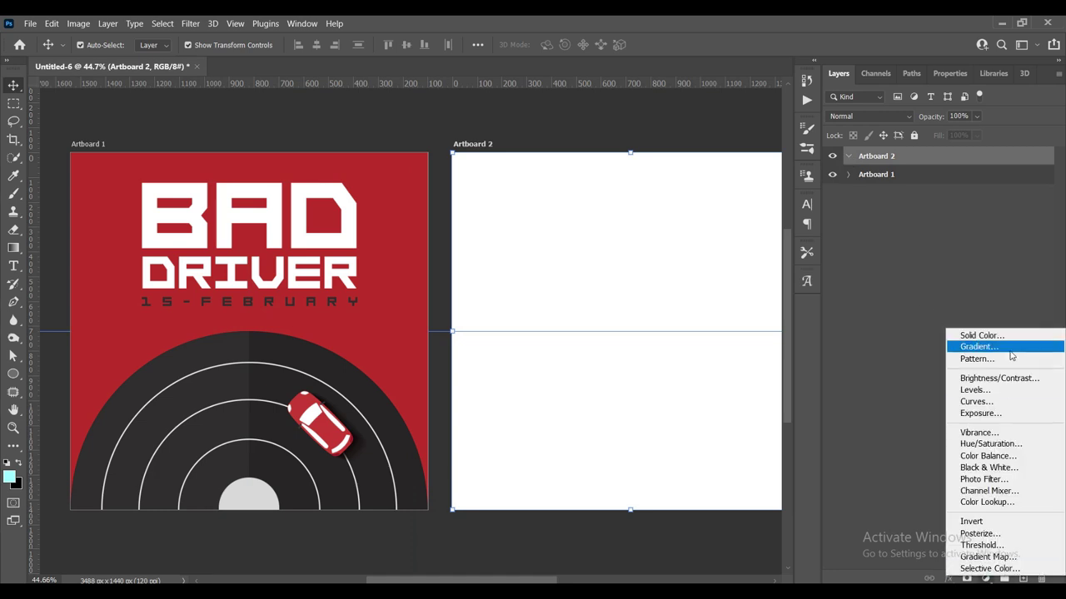
pyautogui.click(1004, 337)
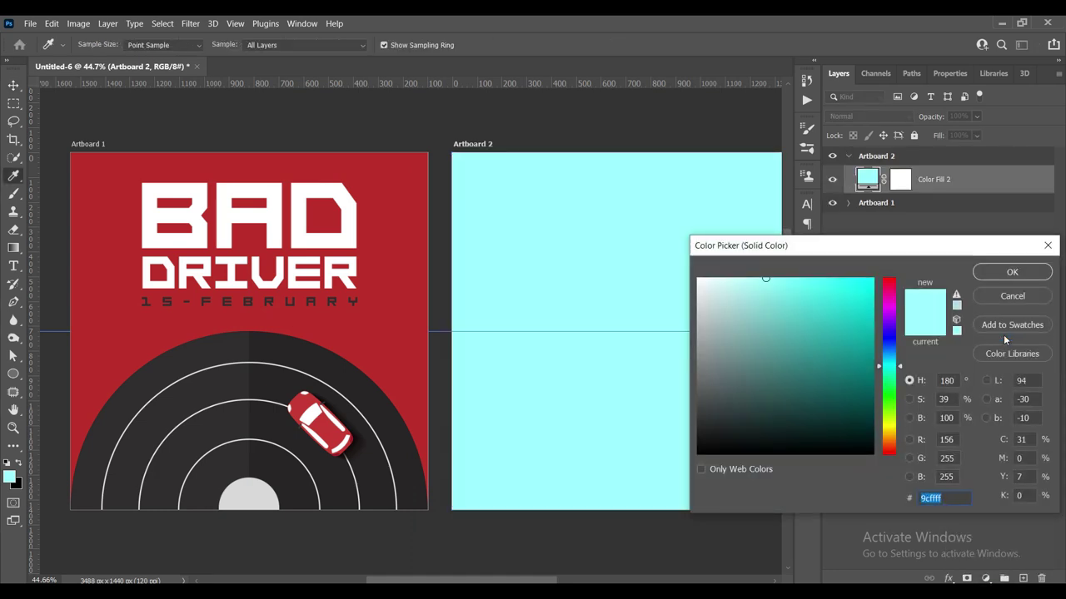
pyautogui.write('000000')
pyautogui.click(418, 306)
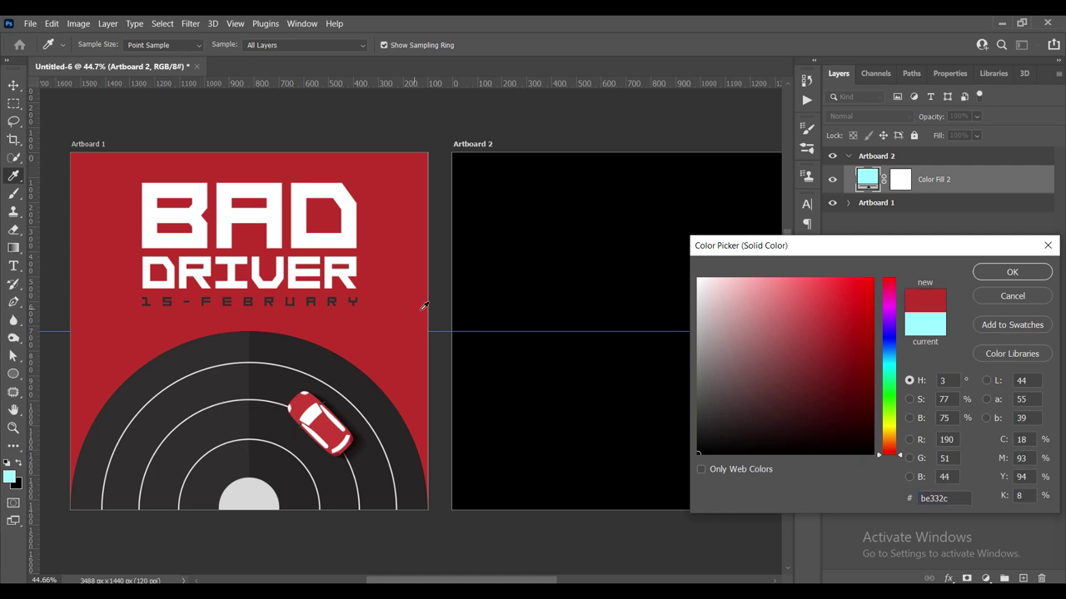
pyautogui.click(1012, 273)
pyautogui.scroll(-1, 339, 235)
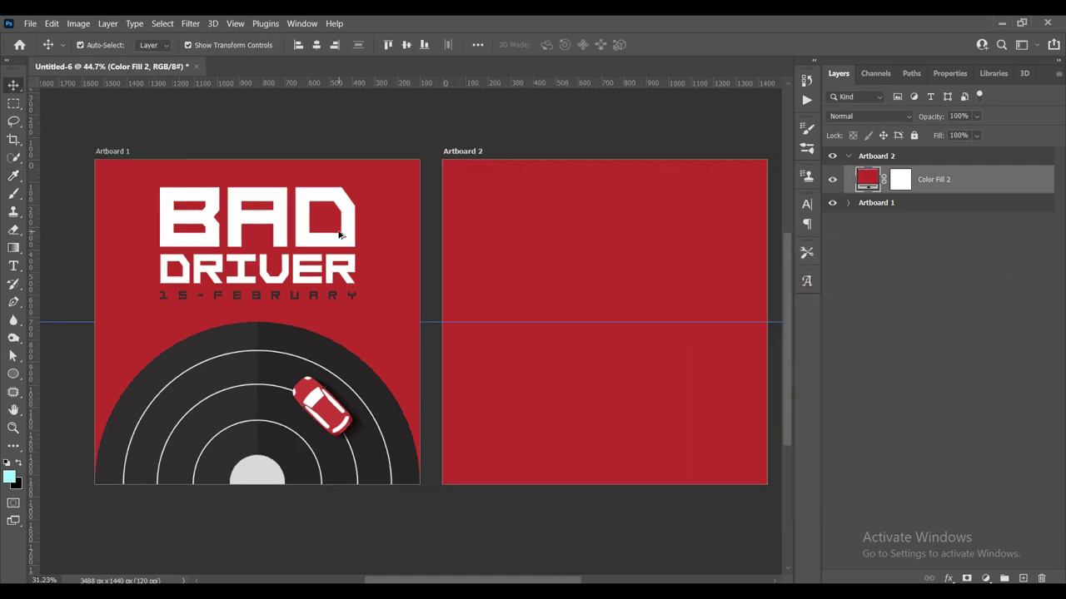
pyautogui.scroll(-2, 339, 235)
pyautogui.scroll(1, 431, 140)
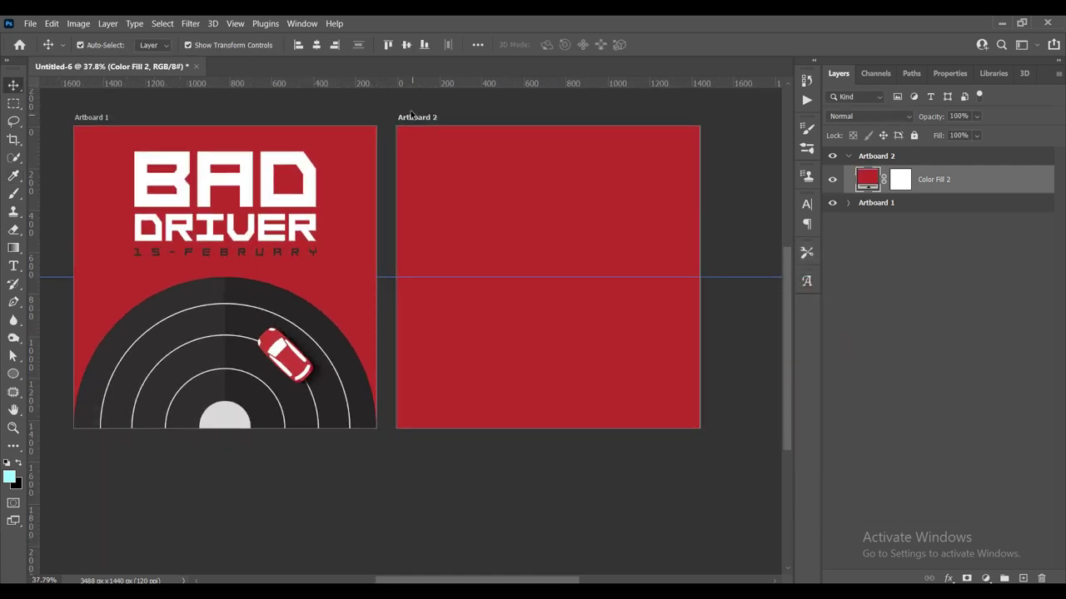
pyautogui.click(411, 117)
pyautogui.scroll(1, 375, 121)
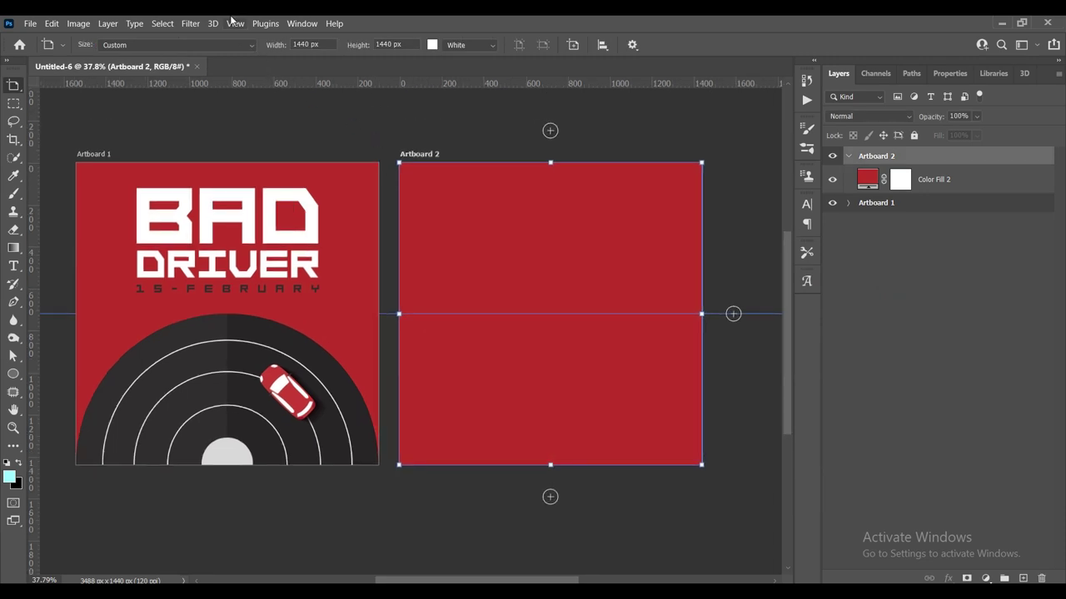
# Step: Give Artboard 2 a guide layout with 120 px top/bottom and 80 px left/right margins
pyautogui.click(235, 23)
pyautogui.click(274, 431)
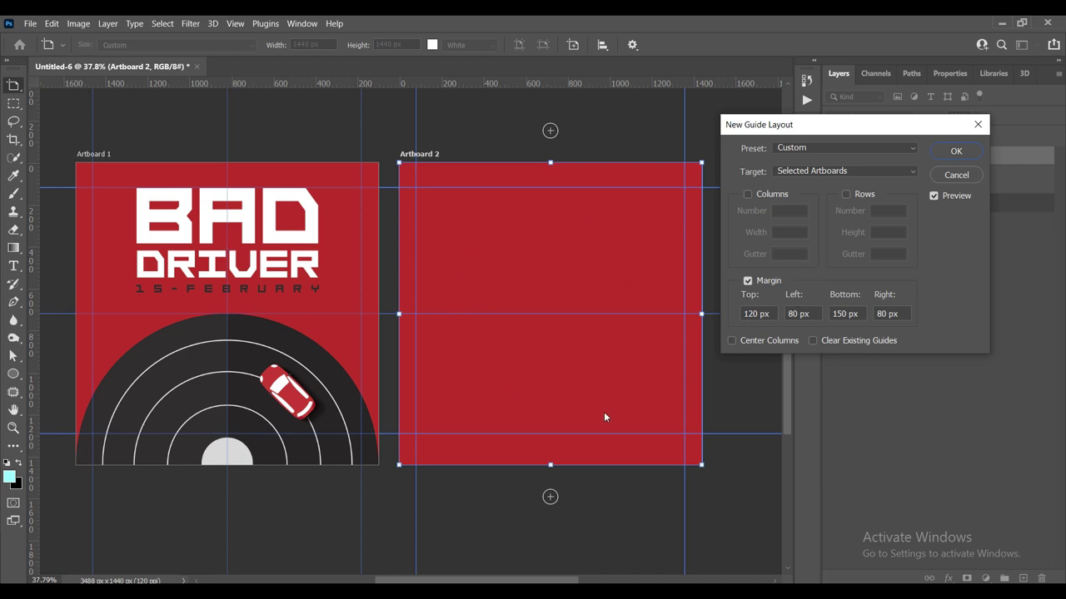
pyautogui.tripleClick(862, 313)
pyautogui.write('120')
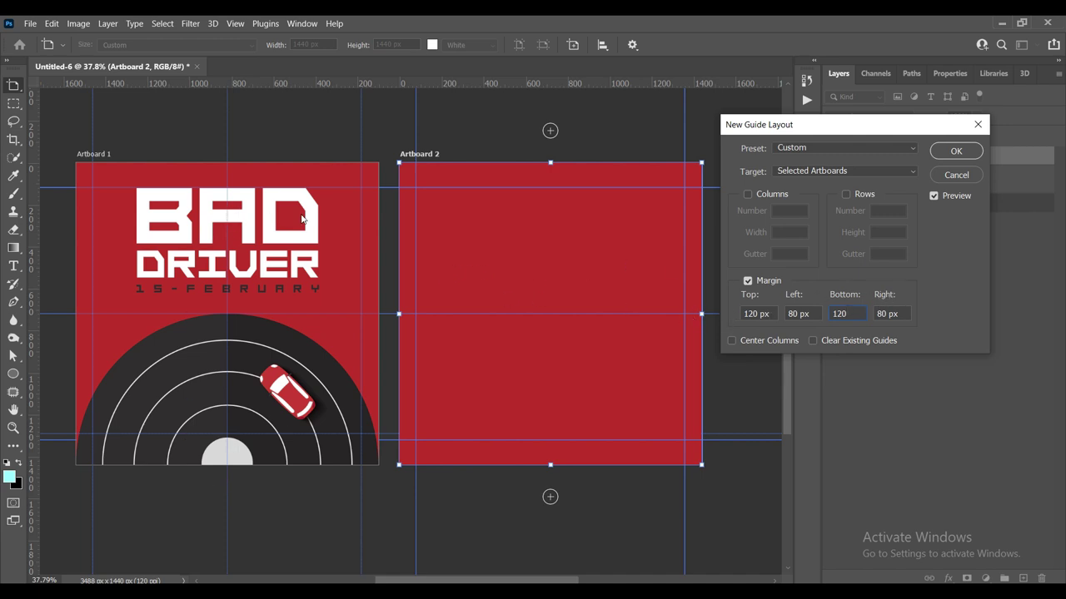
pyautogui.click(957, 152)
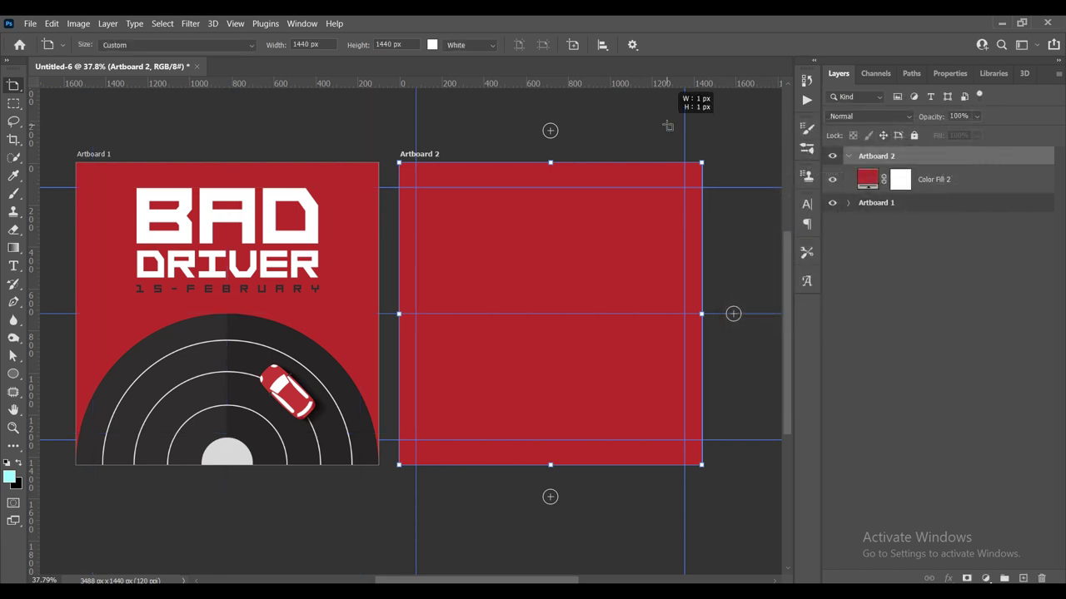
pyautogui.press('v')
pyautogui.hotkey('ctrl', ';')
pyautogui.scroll(-1, 666, 120)
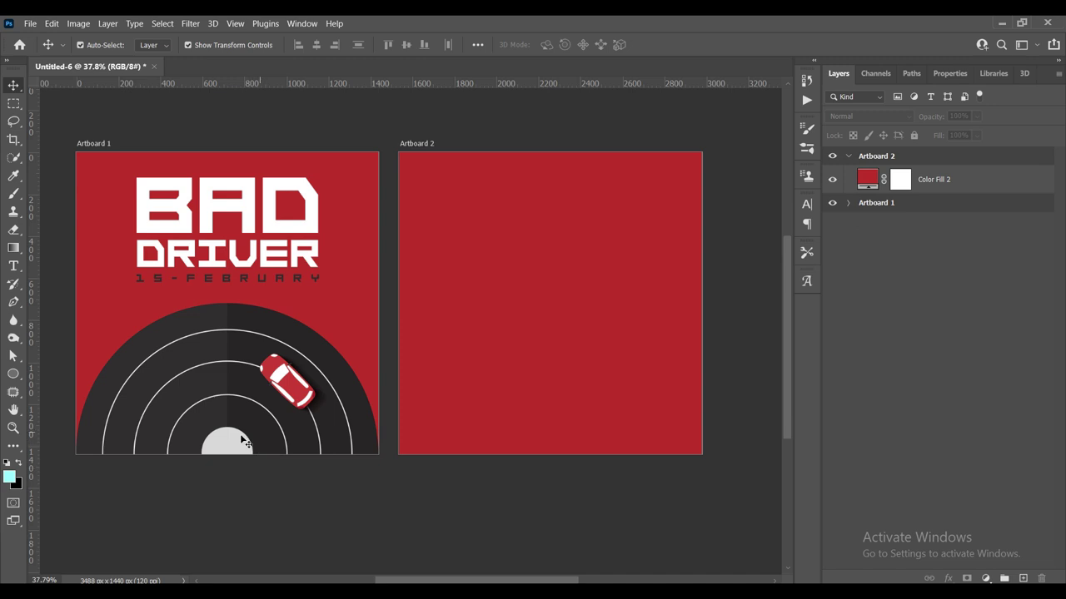
# Step: Zoom and pan the view back across both artboards
pyautogui.scroll(1, 279, 422)
pyautogui.scroll(1, 279, 422)
pyautogui.moveTo(278, 423); pyautogui.dragTo(243, 412)
pyautogui.scroll(-2, 199, 391)
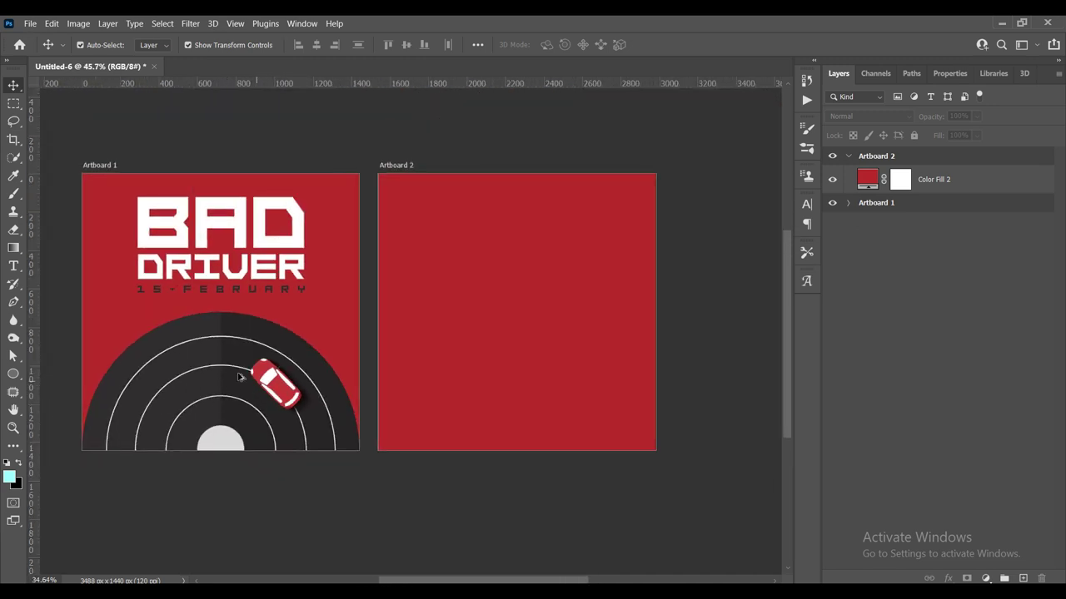
pyautogui.scroll(-1, 416, 402)
pyautogui.scroll(1, 531, 412)
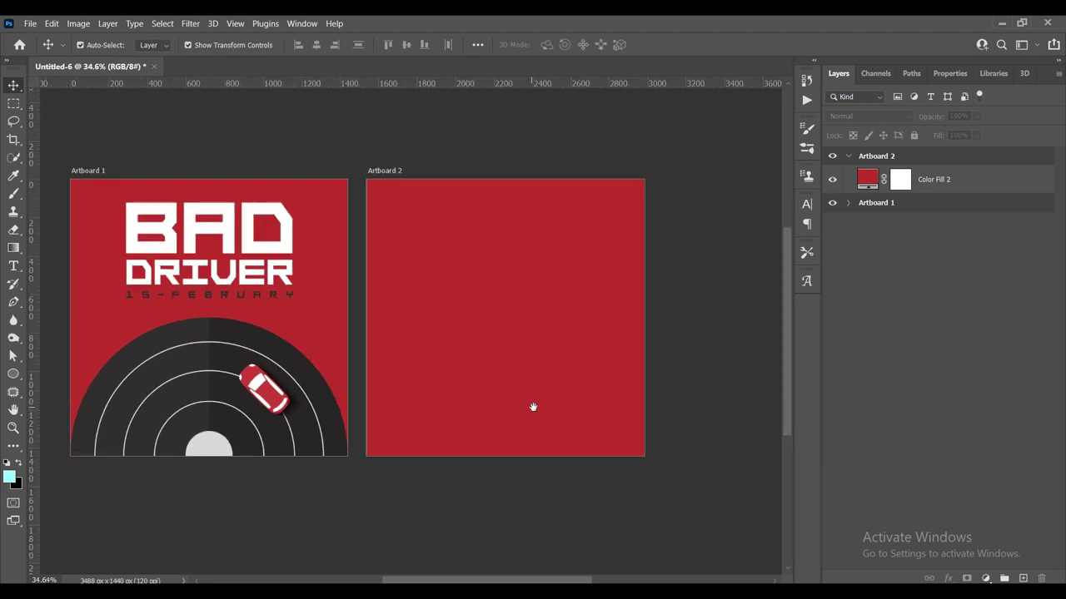
pyautogui.scroll(1, 539, 421)
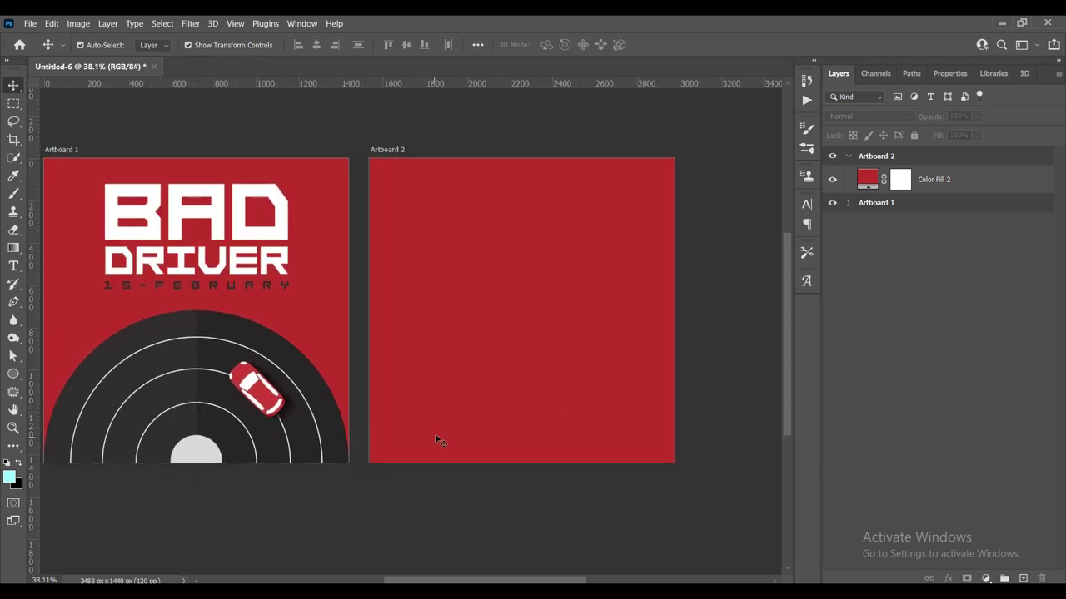
pyautogui.hscroll(-1, 435, 436)
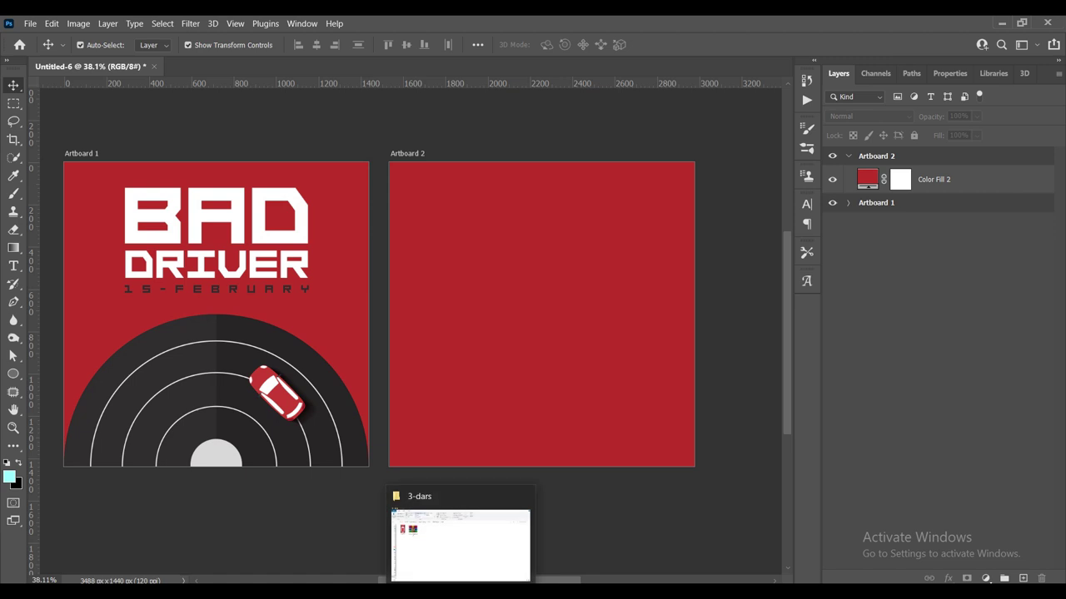
# Step: Select Artboard 2's red fill layer and bring up the shape tools list
pyautogui.click(559, 360)
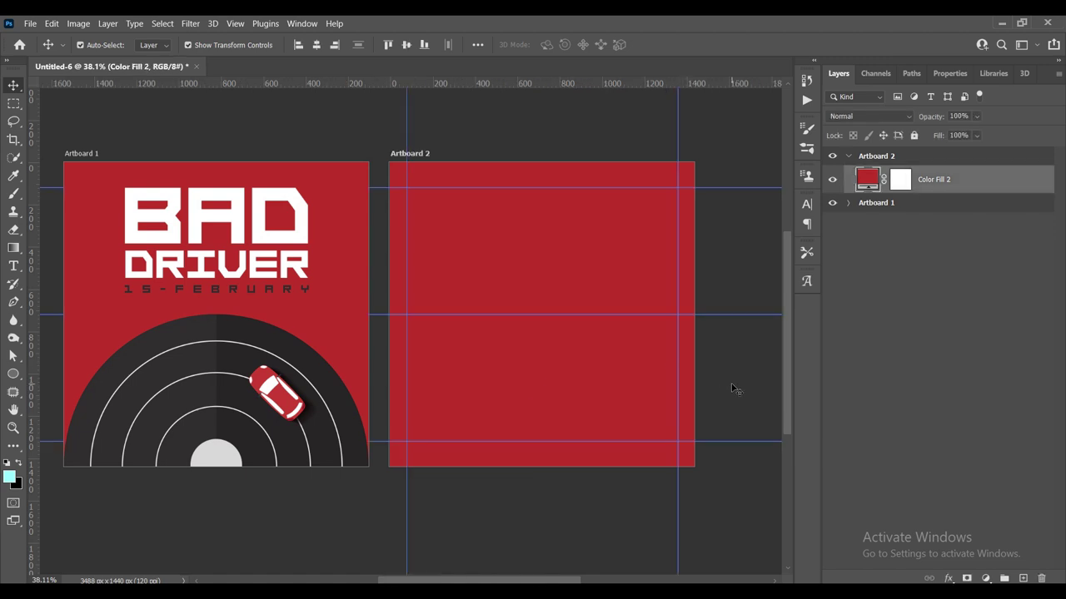
pyautogui.click(13, 374)
pyautogui.rightClick(13, 374)
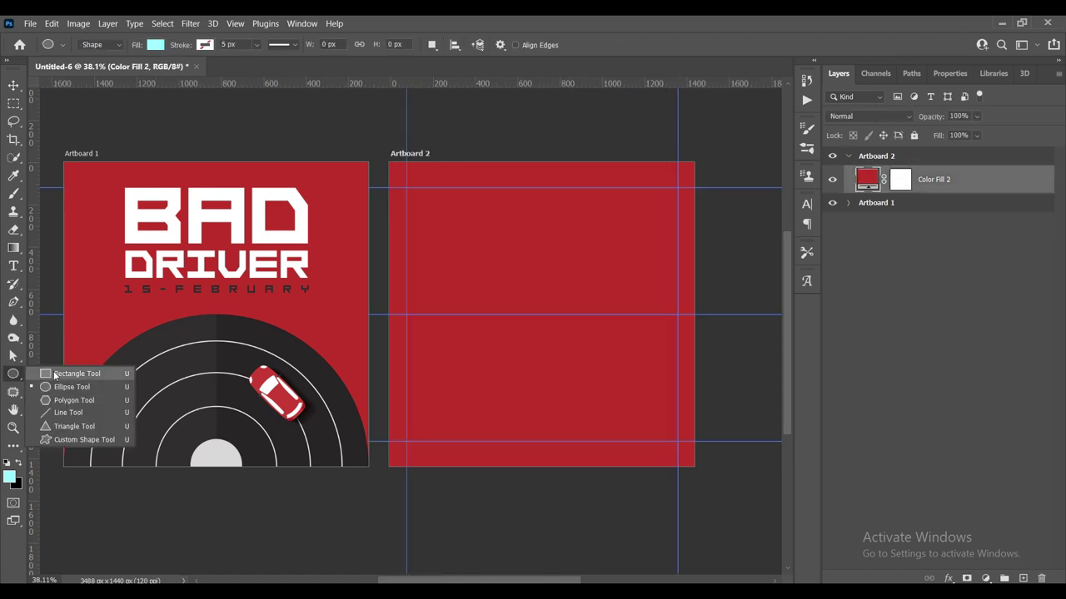
# Step: Draw a large cyan circle on Artboard 2 centred on its bottom edge
pyautogui.click(74, 388)
pyautogui.moveTo(491, 372); pyautogui.dragTo(413, 359)
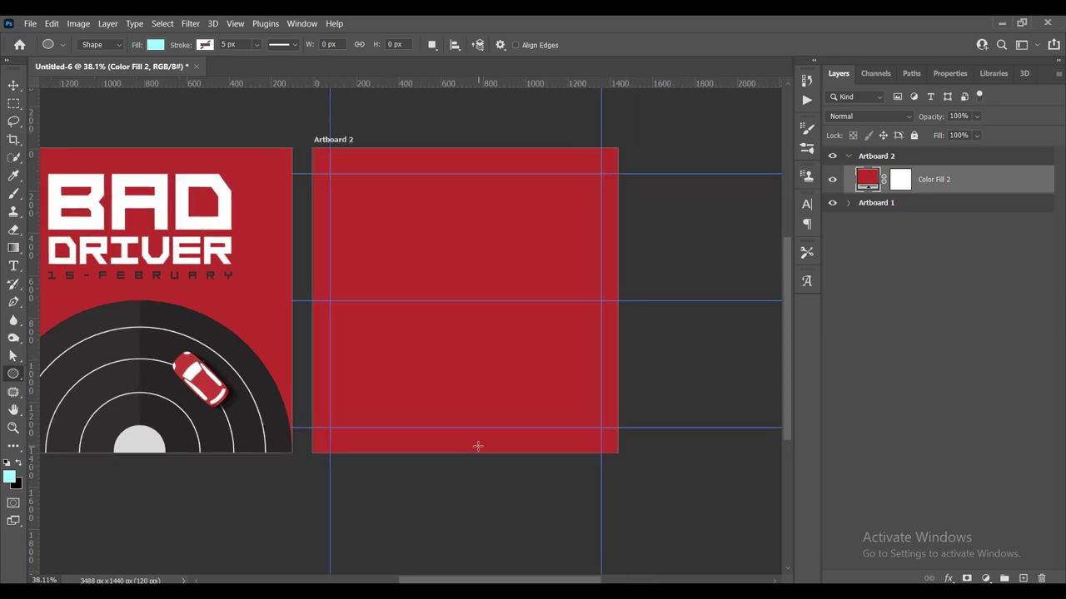
pyautogui.moveTo(467, 447)
pyautogui.mouseDown()
pyautogui.moveTo(583, 368)
pyautogui.moveTo(386, 345)
pyautogui.moveTo(319, 367)
pyautogui.moveTo(575, 364)
pyautogui.moveTo(602, 312)
pyautogui.mouseUp()
pyautogui.hotkey('ctrl', 'z')
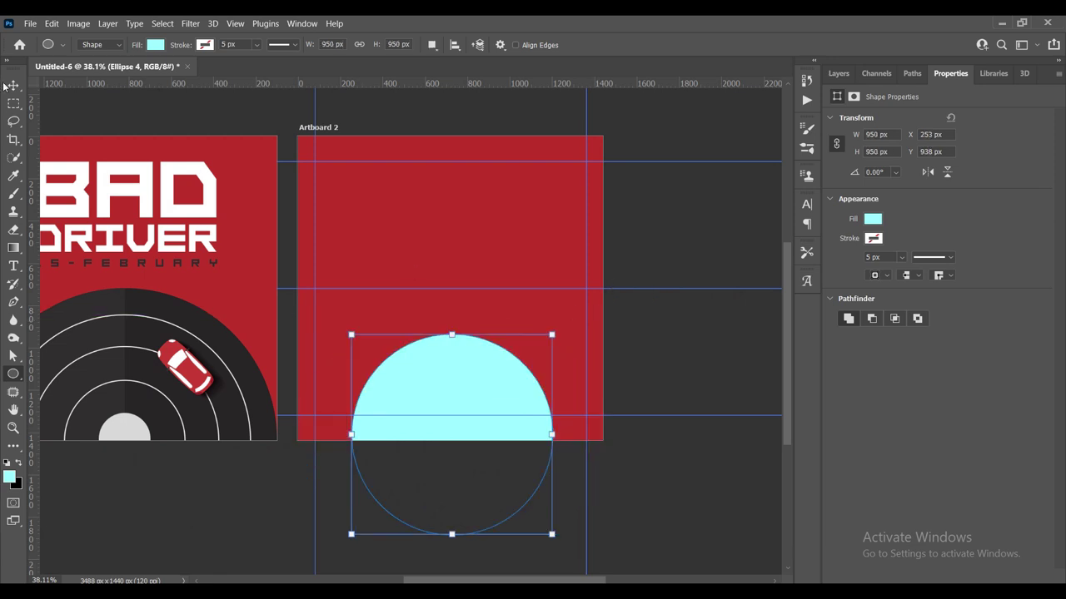
# Step: Scale the cyan circle to 1440×1440 px at X 0, Y 720 and commit it
pyautogui.click(11, 86)
pyautogui.moveTo(552, 340); pyautogui.dragTo(598, 287)
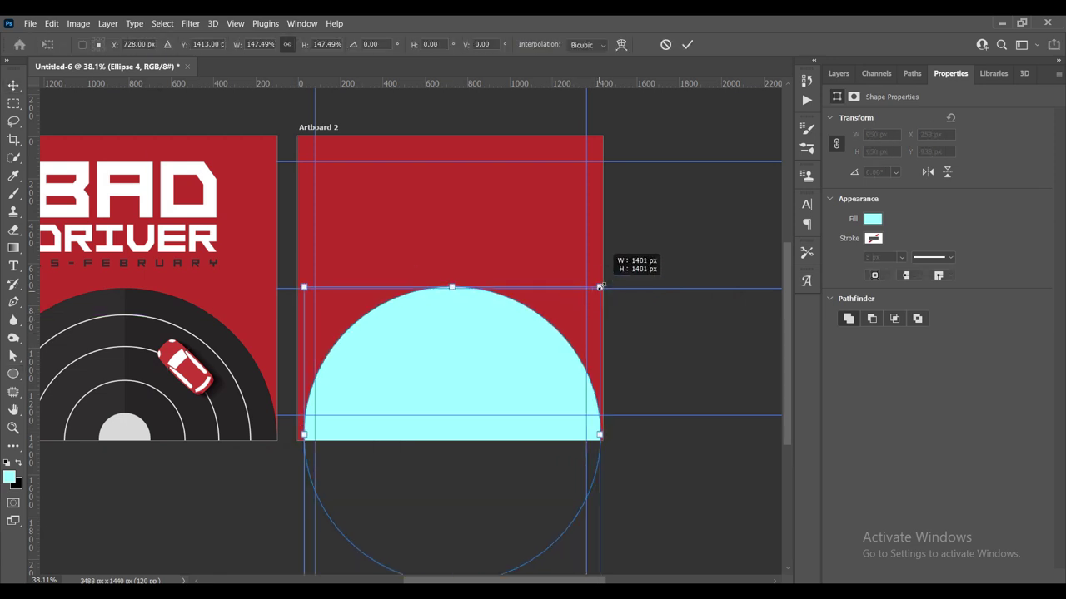
pyautogui.moveTo(508, 373); pyautogui.dragTo(506, 374)
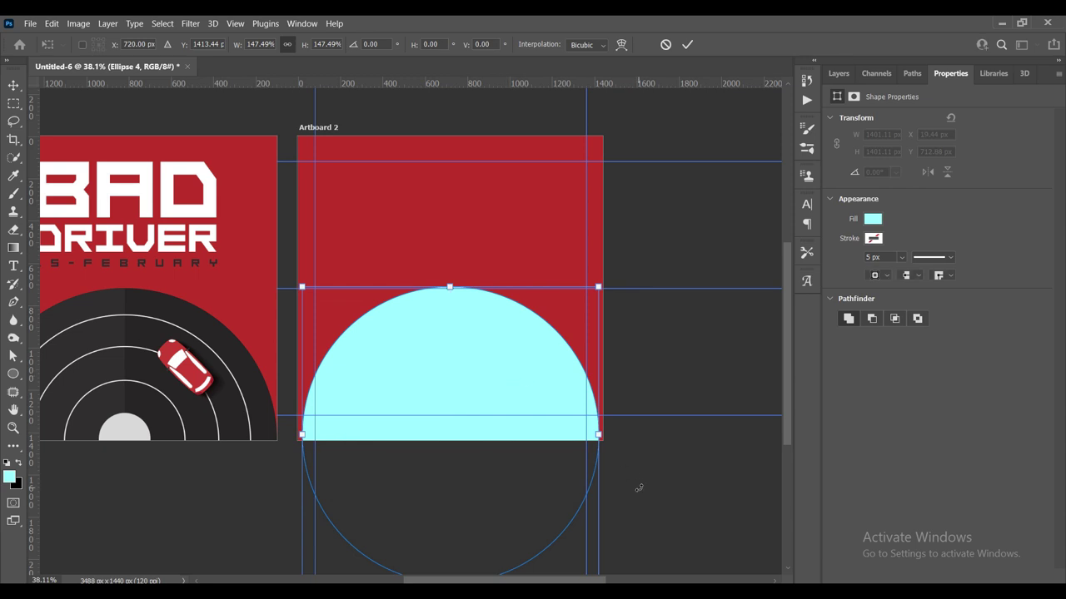
pyautogui.scroll(3, 602, 440)
pyautogui.scroll(3, 618, 466)
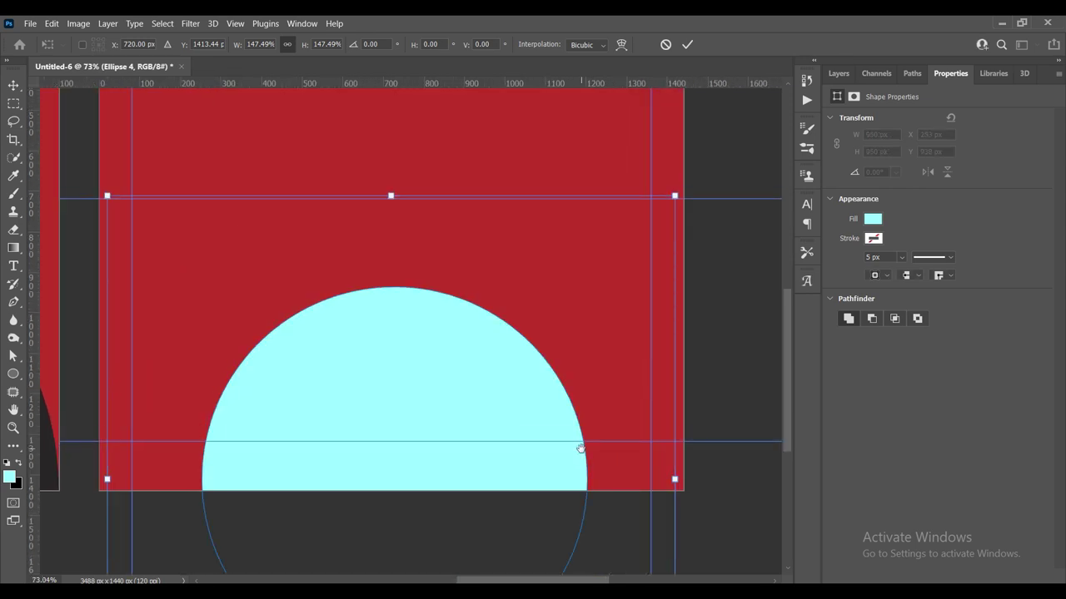
pyautogui.moveTo(608, 411); pyautogui.dragTo(617, 412)
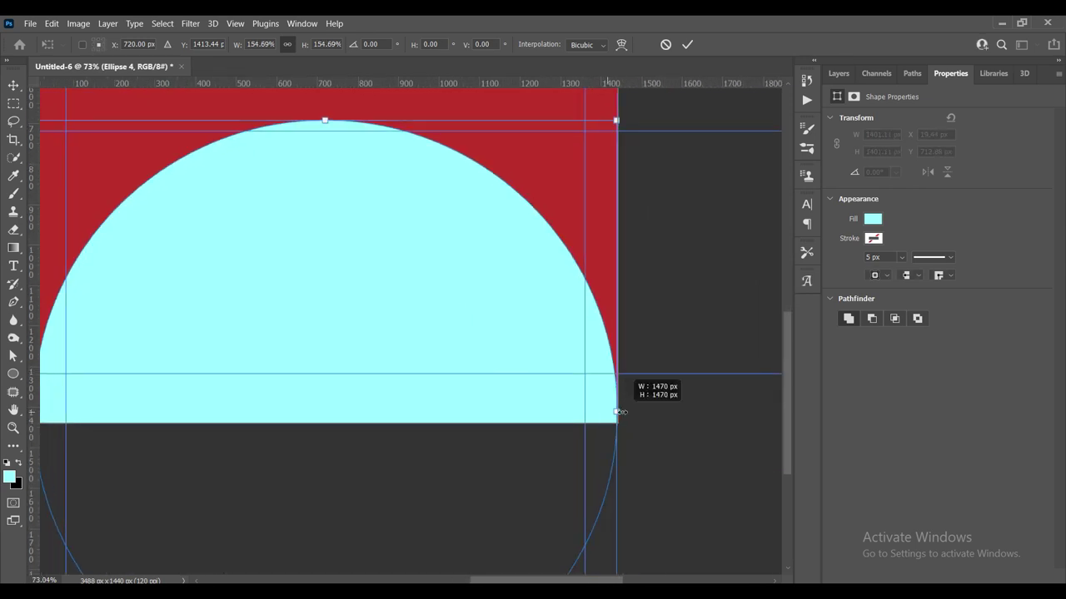
pyautogui.moveTo(542, 381); pyautogui.dragTo(545, 392)
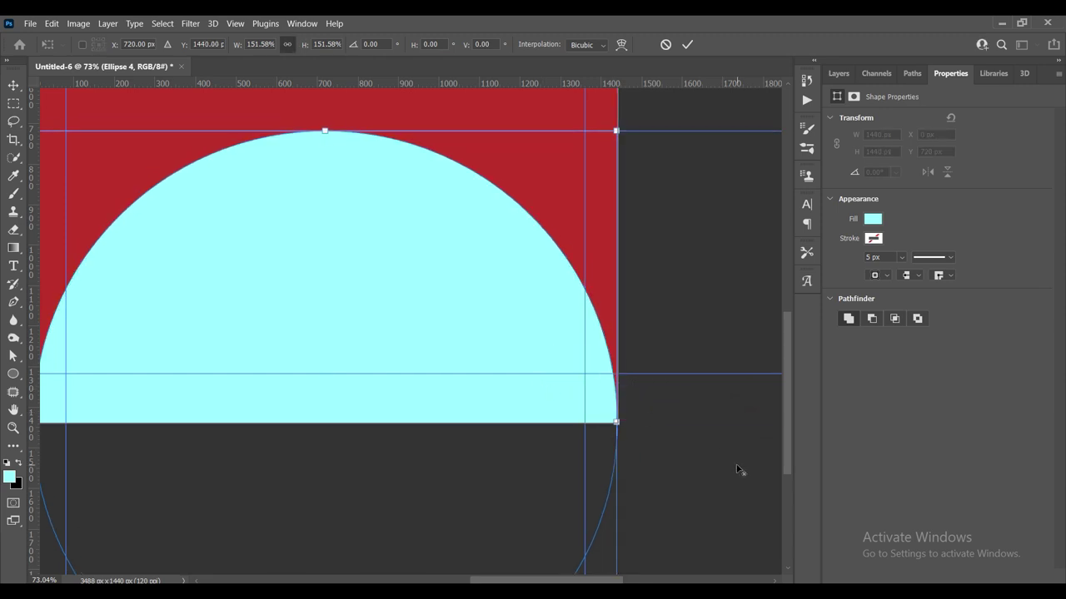
pyautogui.scroll(3, 740, 469)
pyautogui.scroll(2, 704, 464)
pyautogui.scroll(-2, 721, 478)
pyautogui.scroll(-1, 425, 255)
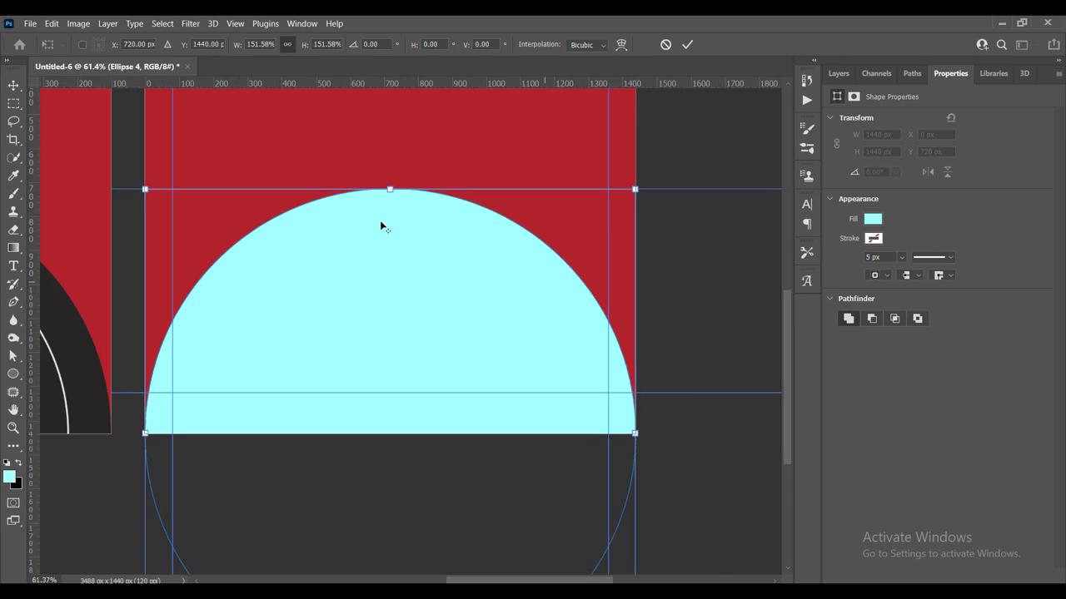
pyautogui.scroll(2, 389, 164)
pyautogui.scroll(2, 412, 191)
pyautogui.scroll(-1, 416, 216)
pyautogui.scroll(-1, 421, 238)
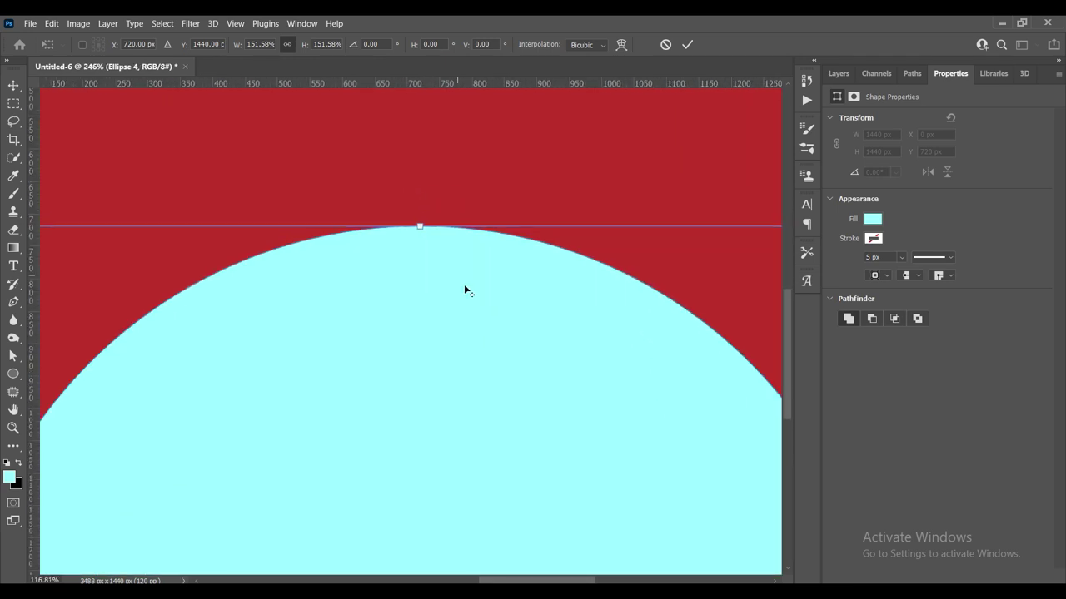
pyautogui.scroll(-3, 461, 286)
pyautogui.click(647, 250)
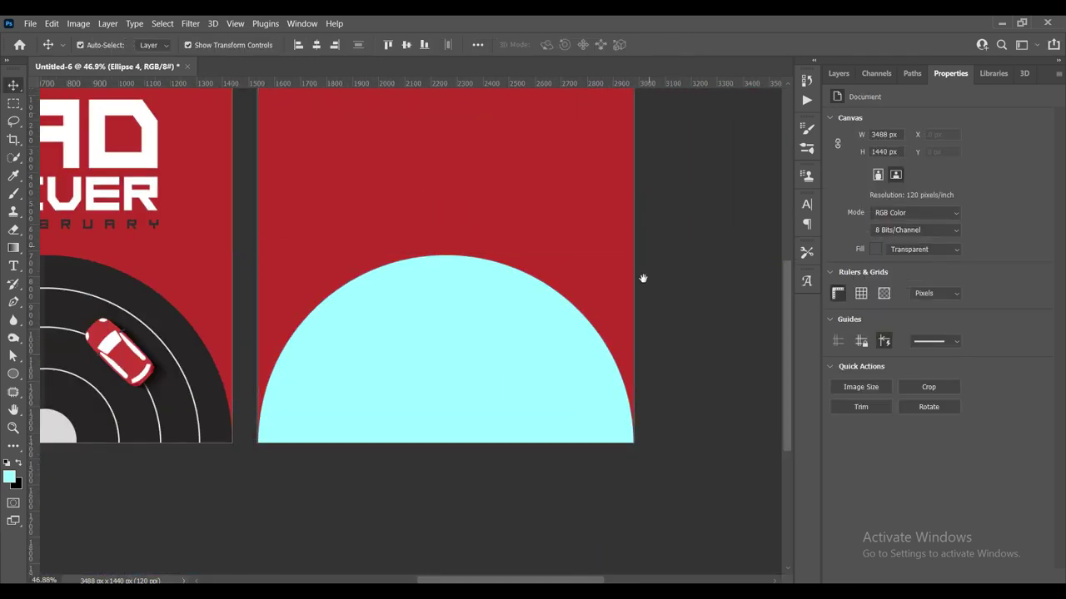
# Step: Reselect the cyan half-circle on Artboard 2 with both artboards in view
pyautogui.scroll(1, 325, 130)
pyautogui.click(262, 117)
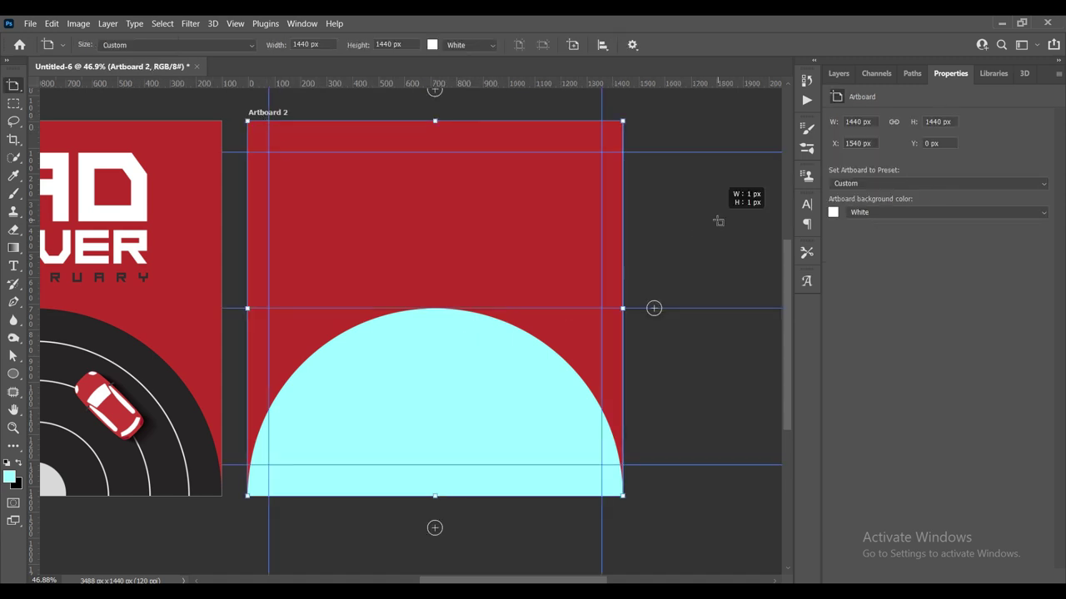
pyautogui.press('v')
pyautogui.scroll(-1, 716, 222)
pyautogui.click(574, 374)
pyautogui.scroll(1, 574, 374)
pyautogui.moveTo(561, 330); pyautogui.dragTo(563, 360)
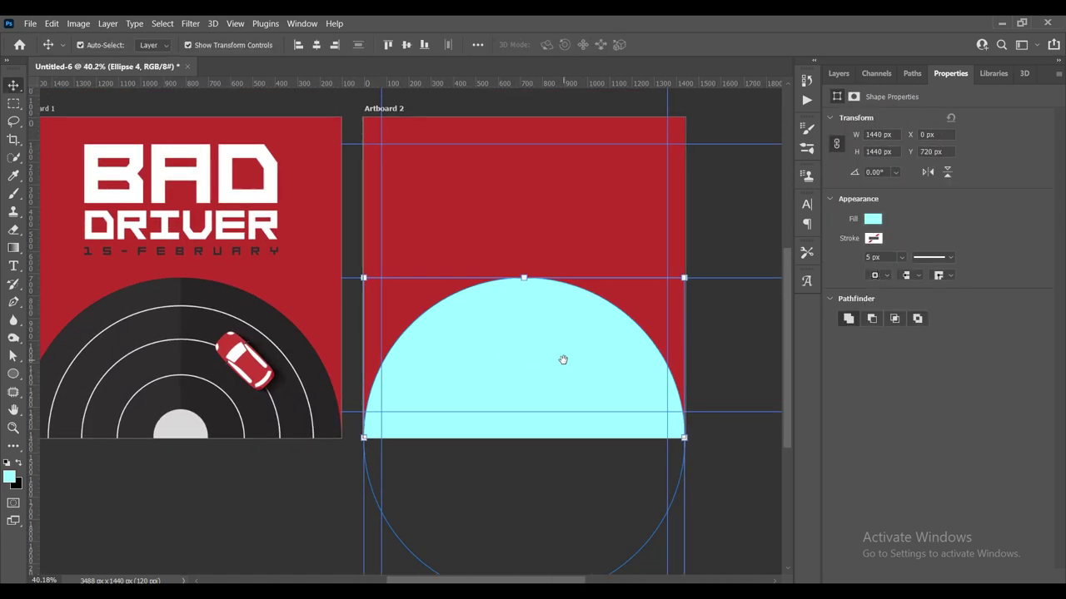
# Step: Recolour the half-circle's fill to Artboard 1's dark ring colour, 282627
pyautogui.click(874, 220)
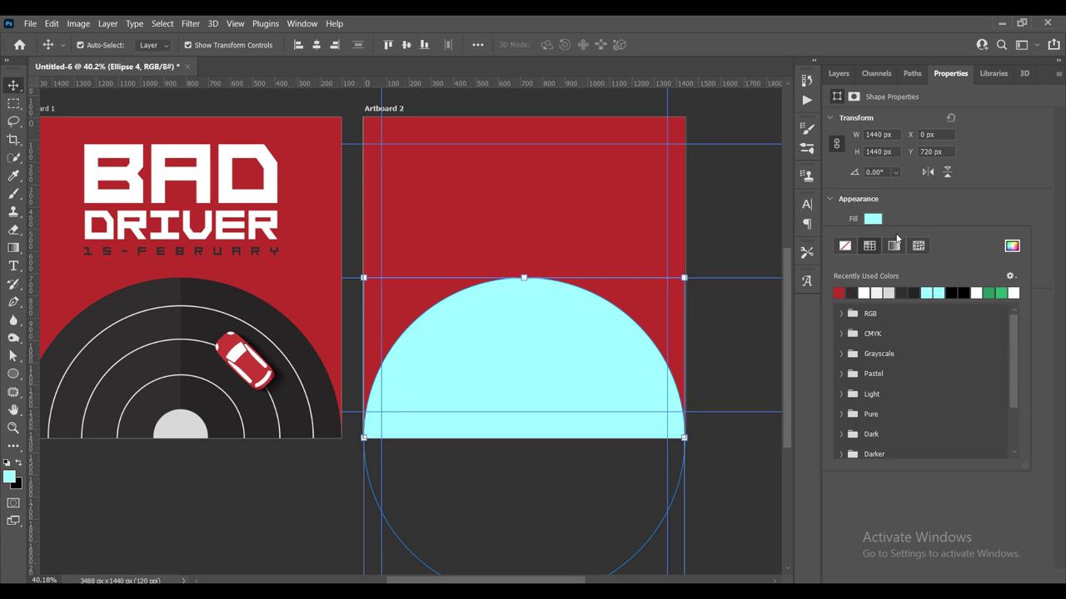
pyautogui.click(1013, 246)
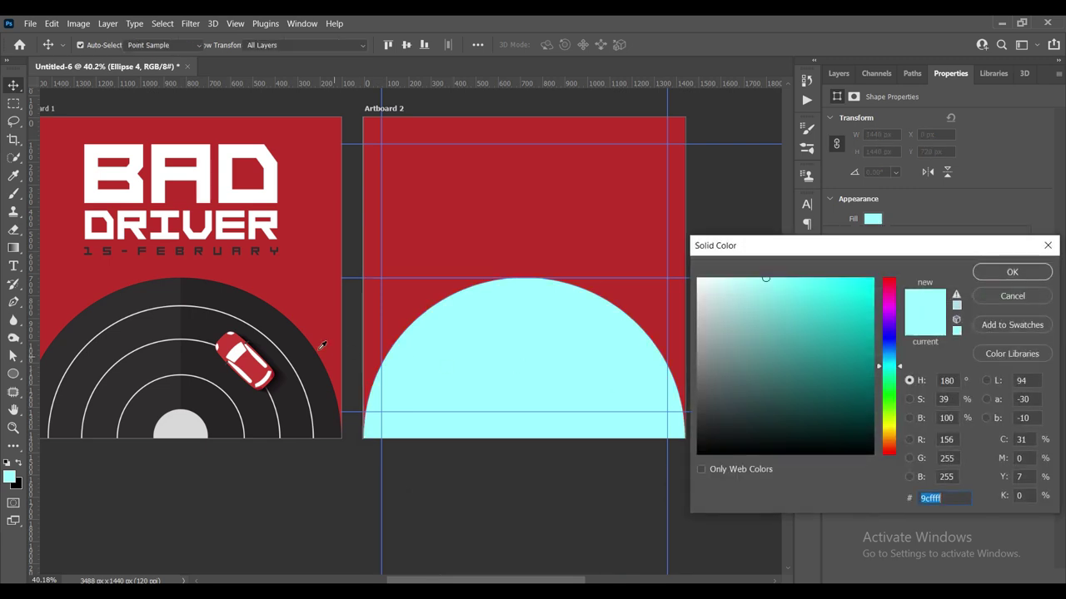
pyautogui.click(288, 319)
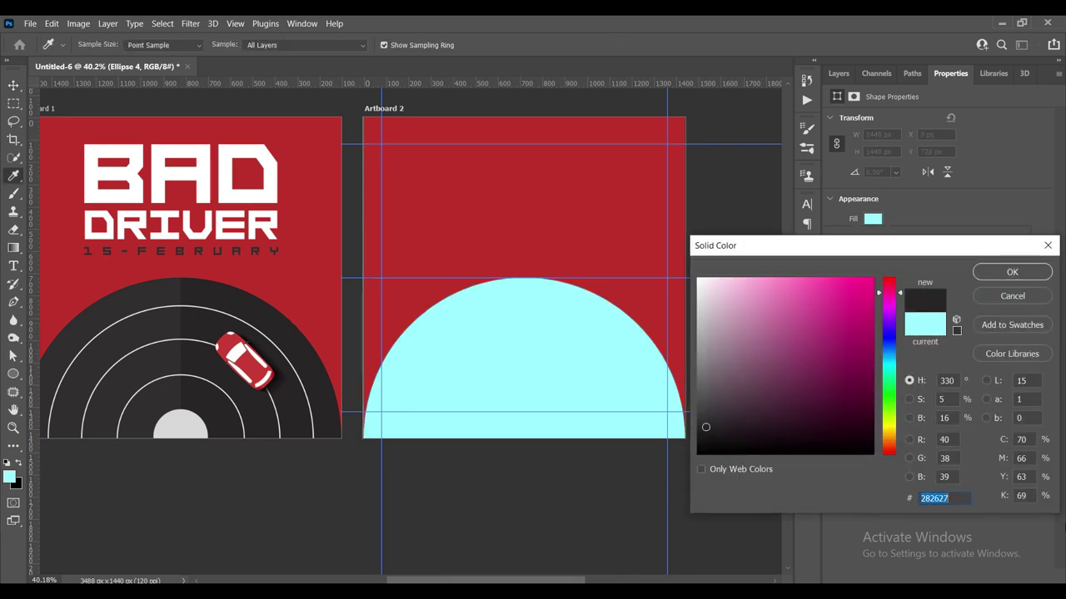
pyautogui.click(1013, 274)
pyautogui.click(13, 86)
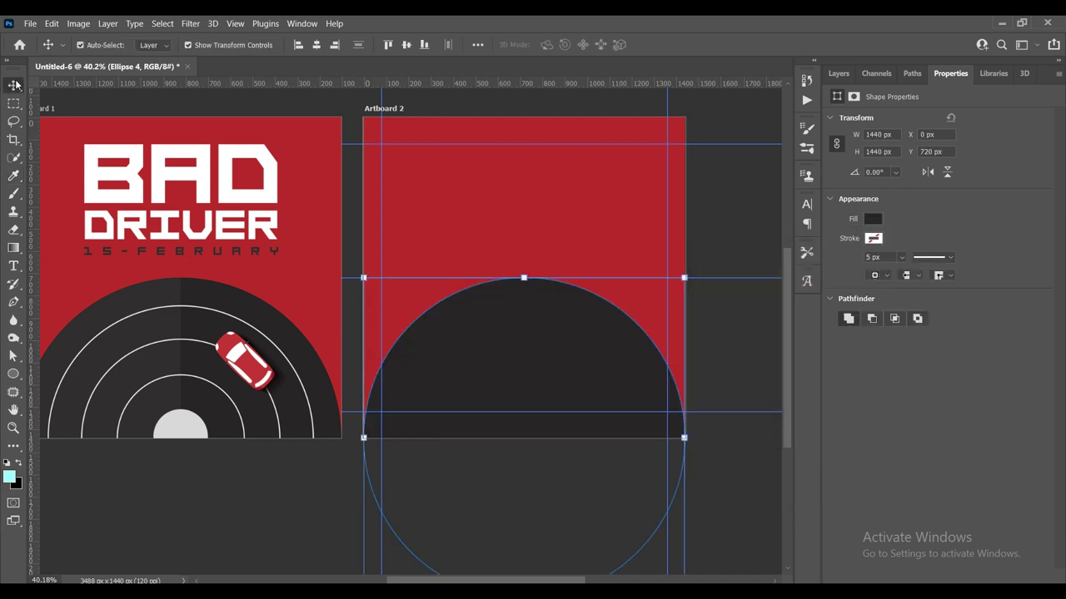
# Step: Duplicate the dark half-circle as Ellipse 4 copy and select its bottom-right anchor
pyautogui.moveTo(147, 244); pyautogui.dragTo(120, 434)
pyautogui.moveTo(454, 310); pyautogui.dragTo(423, 327)
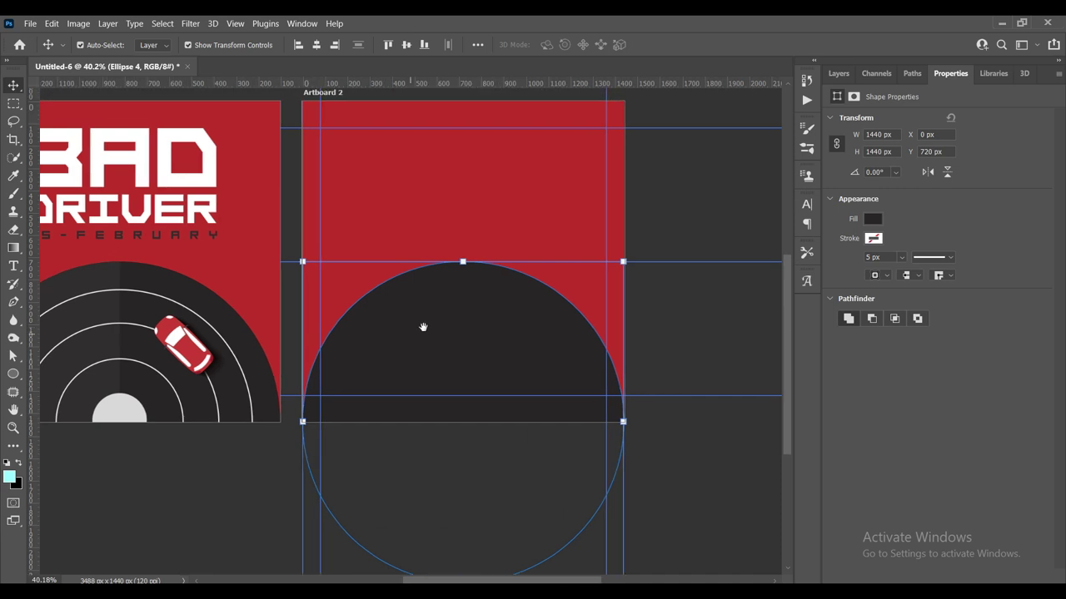
pyautogui.hotkey('ctrl', 'j')
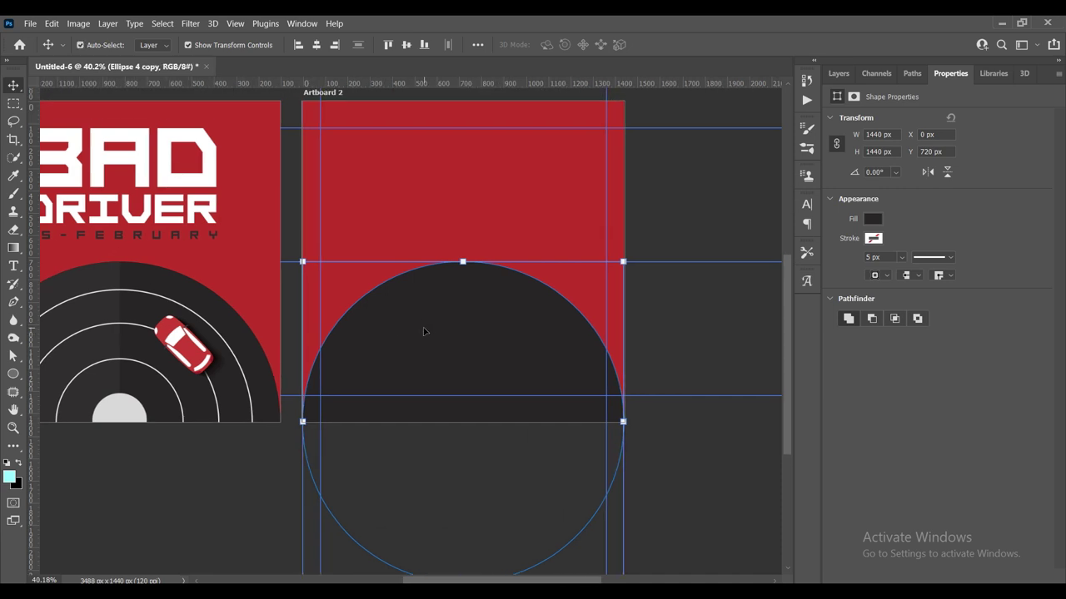
pyautogui.press('a')
pyautogui.moveTo(646, 398); pyautogui.dragTo(596, 446)
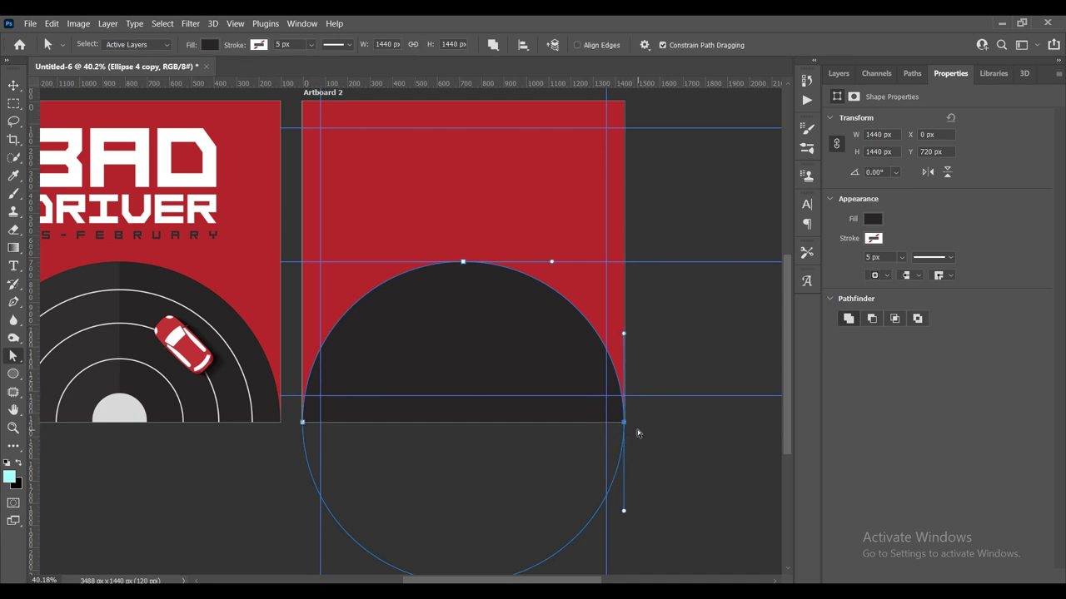
# Step: Trim the Ellipse 4 copy path to its left half with a straight vertical centre edge
pyautogui.press('Delete')
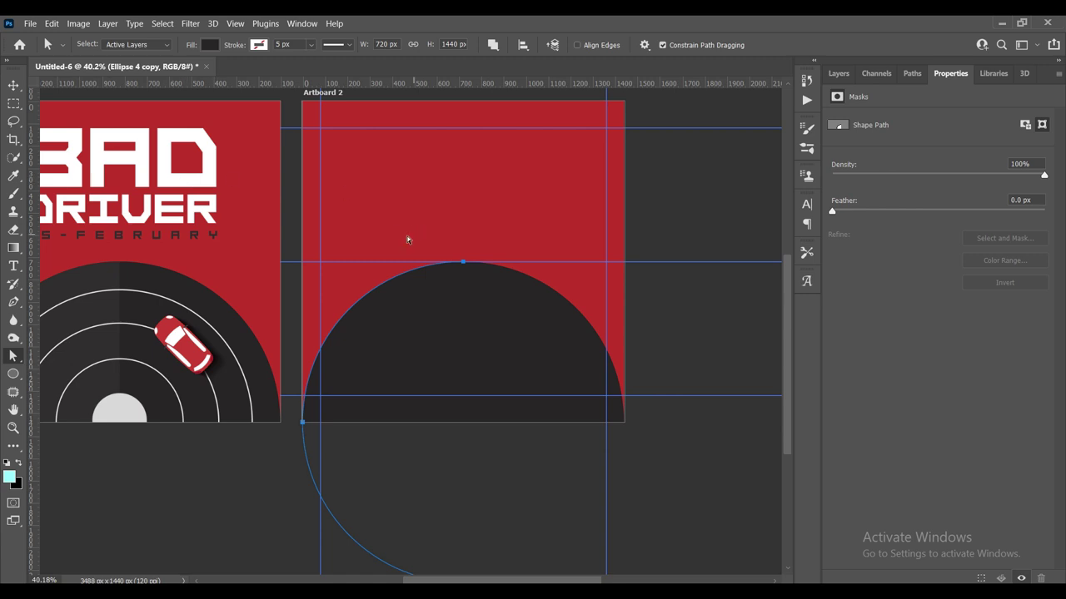
pyautogui.hotkey('ctrl', 'z')
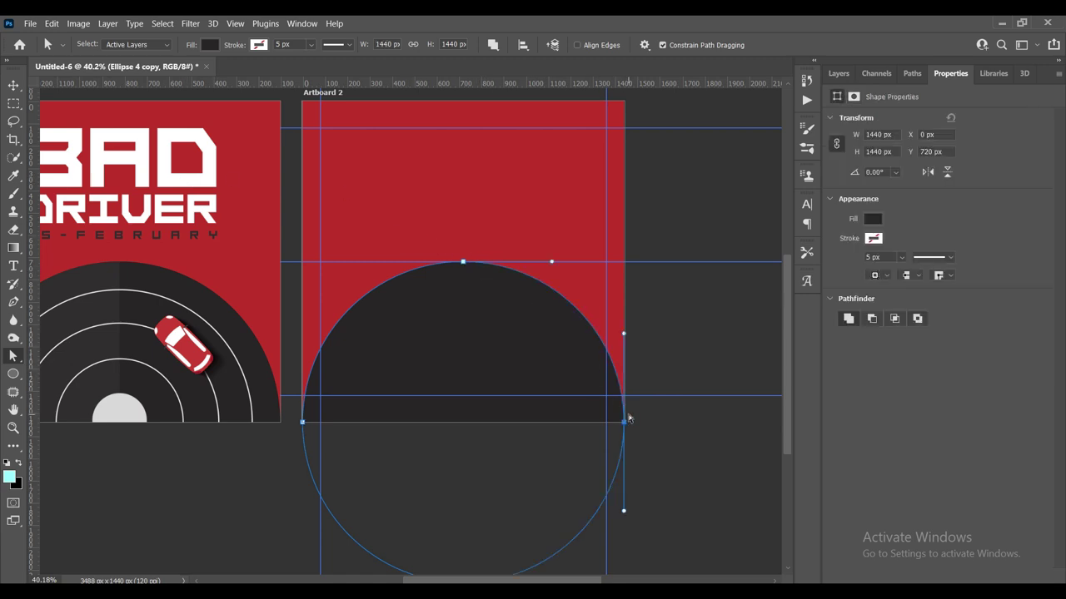
pyautogui.press('p')
pyautogui.click(626, 423)
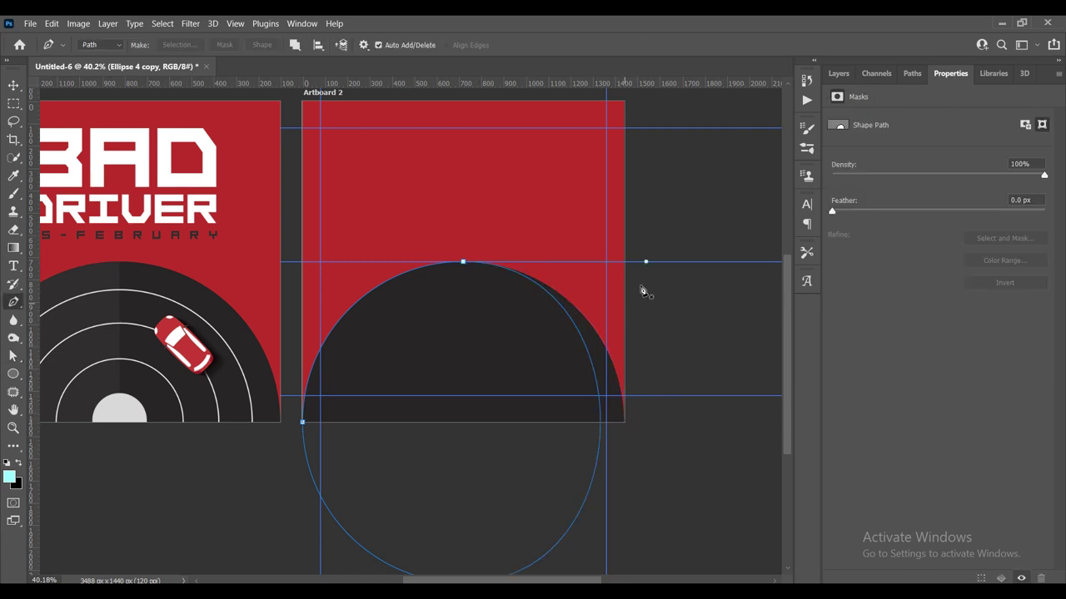
pyautogui.moveTo(463, 262); pyautogui.dragTo(402, 420)
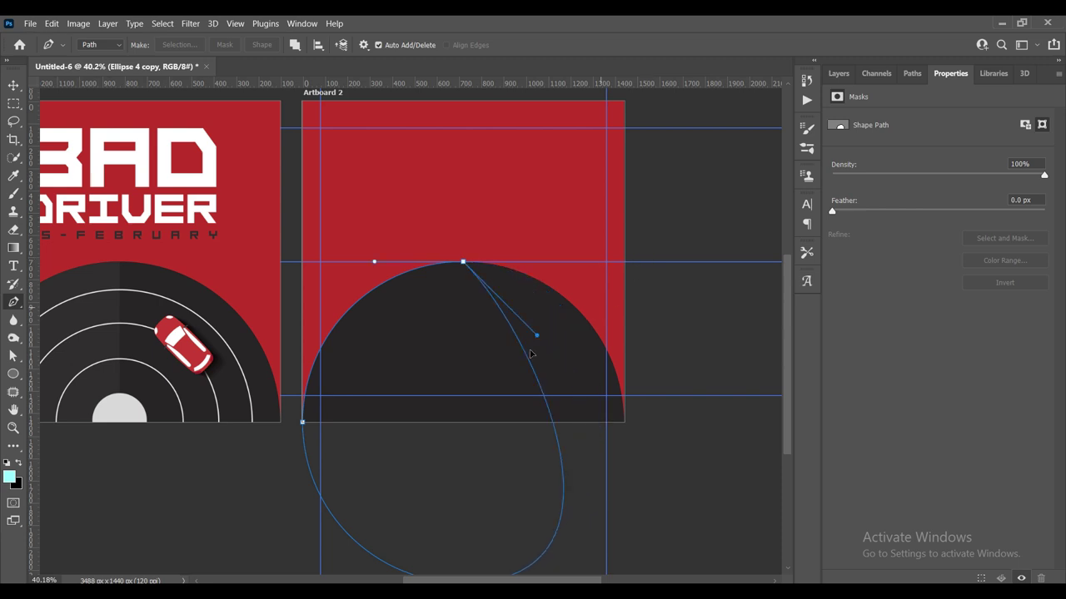
pyautogui.scroll(-1, 412, 427)
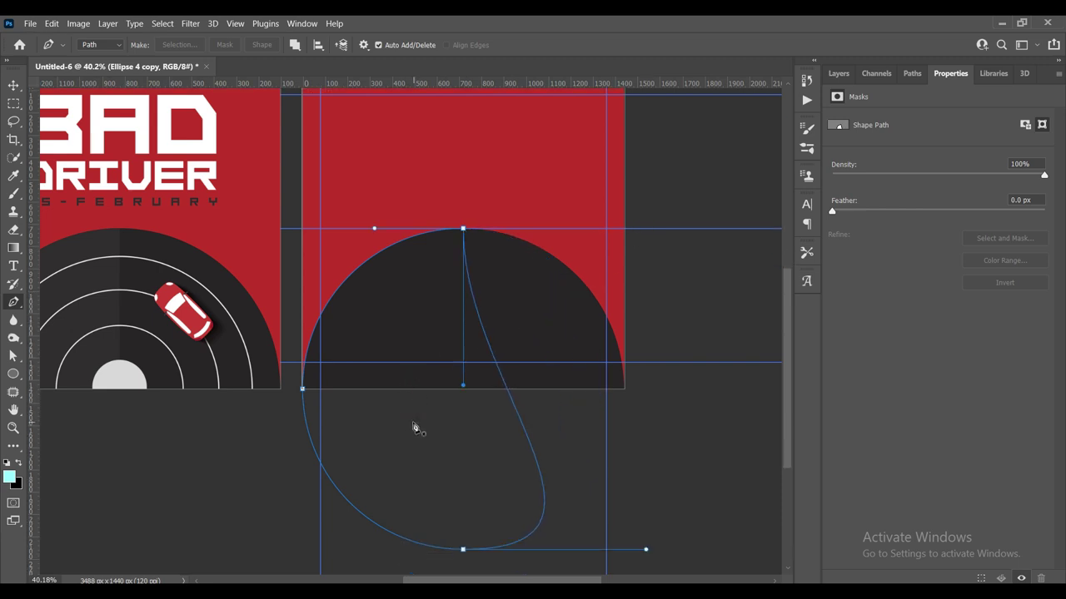
pyautogui.moveTo(646, 549); pyautogui.dragTo(463, 549)
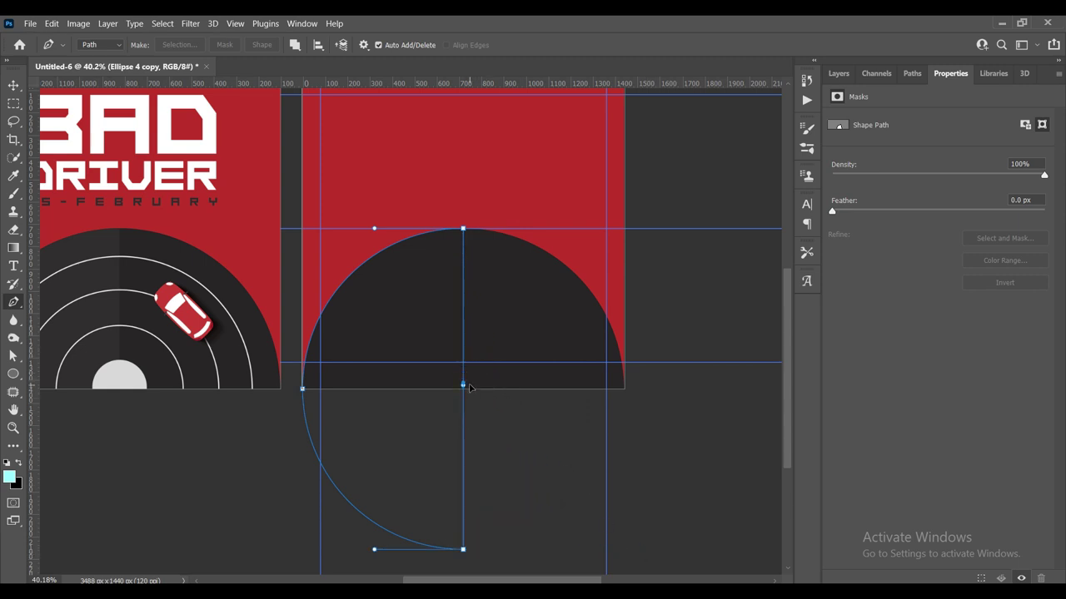
pyautogui.click(13, 86)
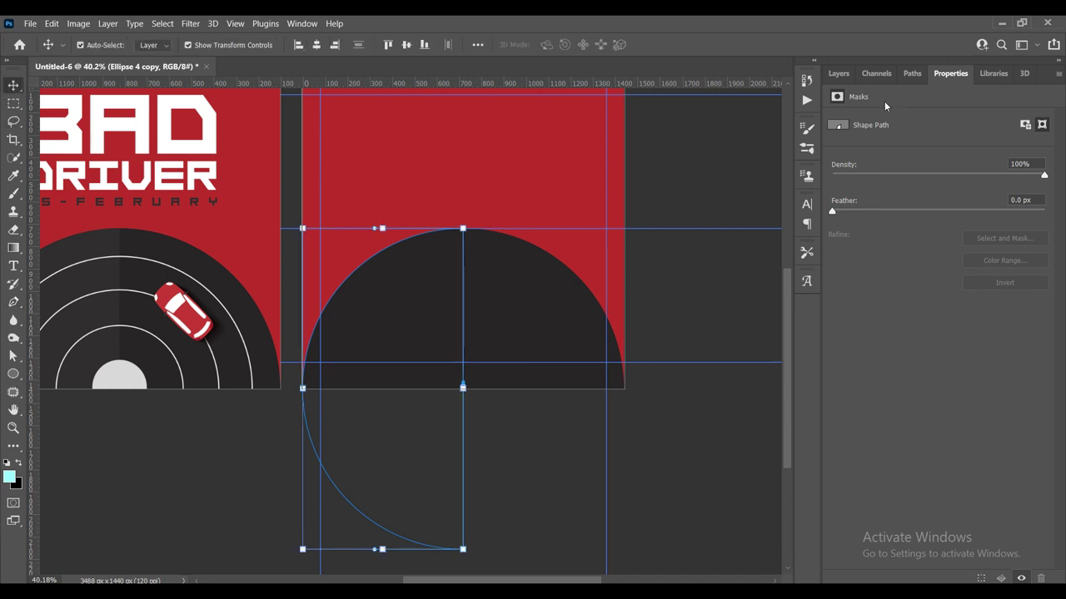
pyautogui.click(838, 74)
pyautogui.moveTo(513, 164); pyautogui.dragTo(631, 210)
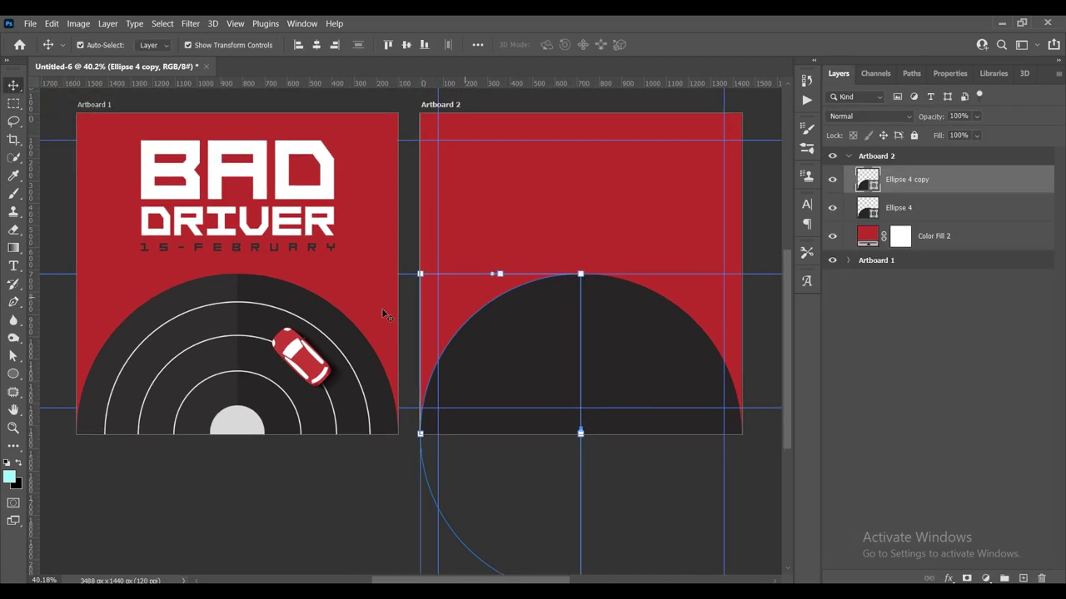
pyautogui.doubleClick(873, 186)
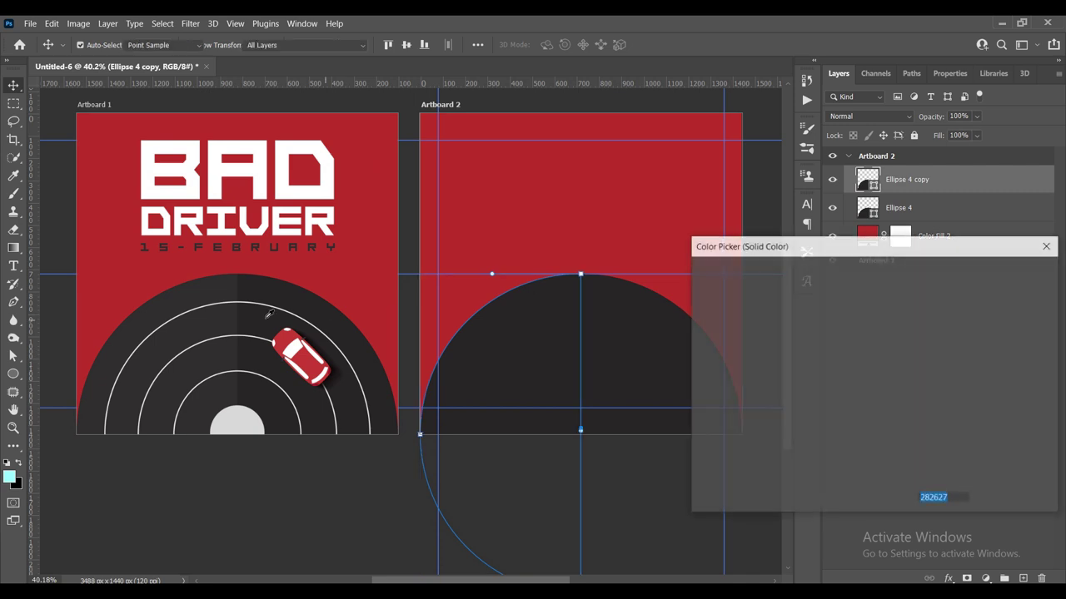
pyautogui.click(995, 274)
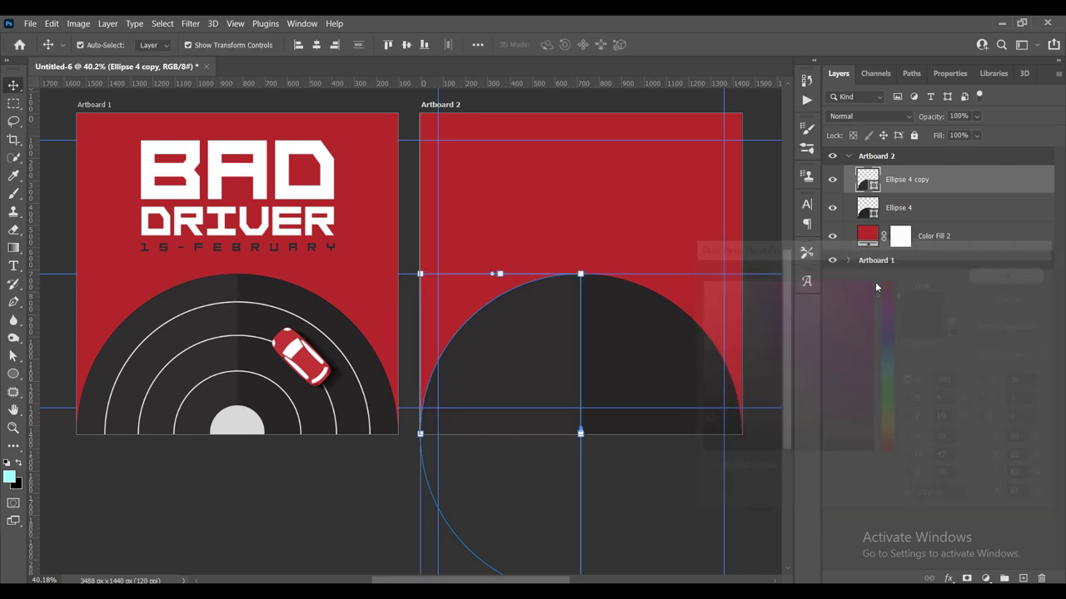
pyautogui.moveTo(616, 250); pyautogui.dragTo(525, 287)
pyautogui.scroll(3, 524, 288)
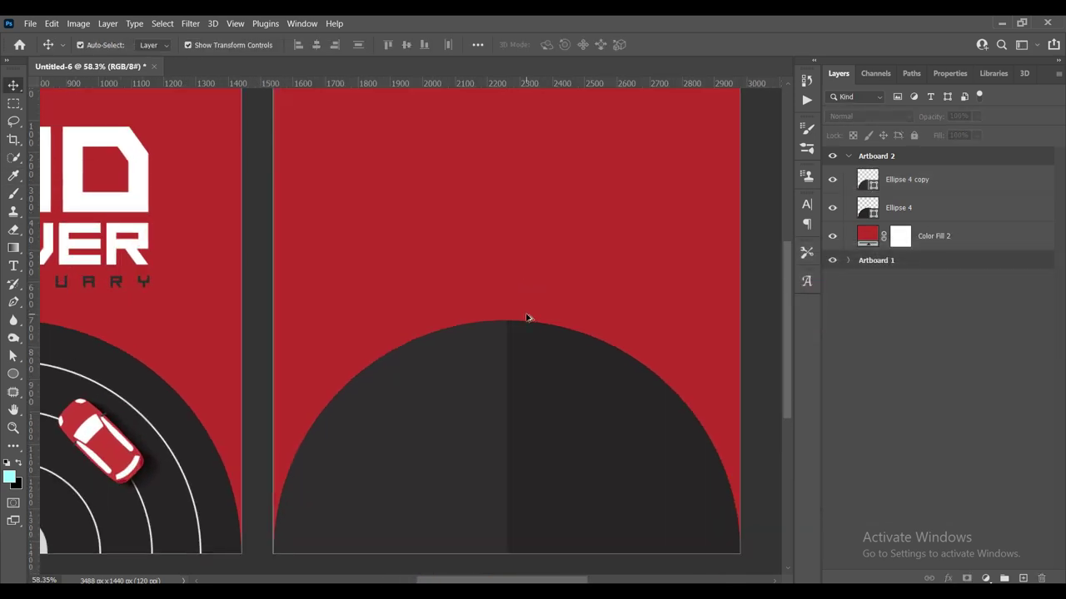
pyautogui.scroll(-4, 526, 317)
pyautogui.scroll(-1, 476, 396)
pyautogui.scroll(2, 491, 403)
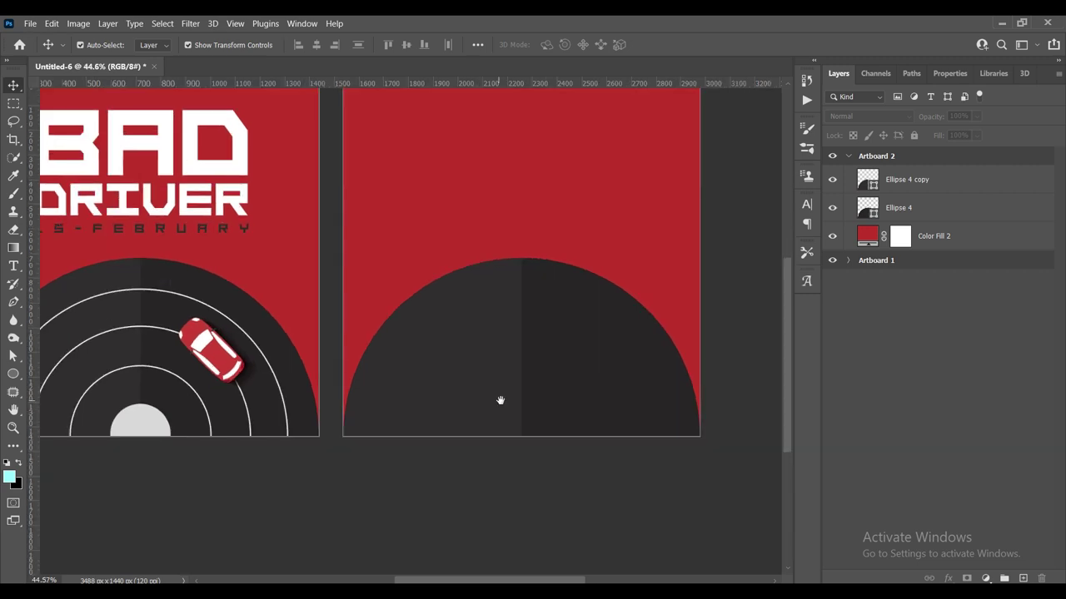
pyautogui.scroll(2, 570, 445)
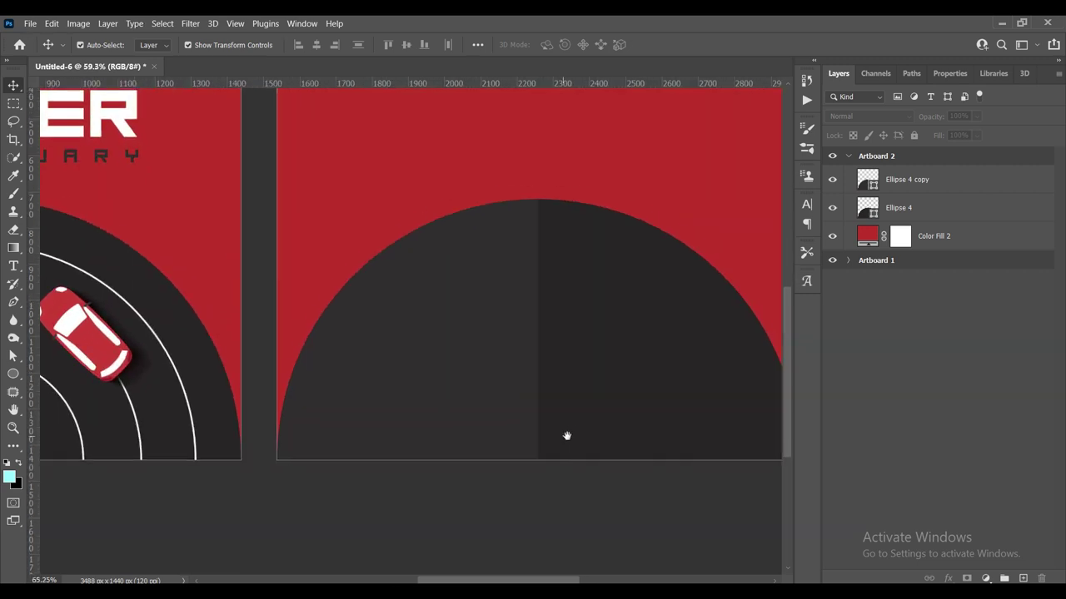
pyautogui.hscroll(-1, 666, 416)
pyautogui.hscroll(1, 495, 425)
pyautogui.hscroll(3, 465, 456)
pyautogui.scroll(2, 465, 456)
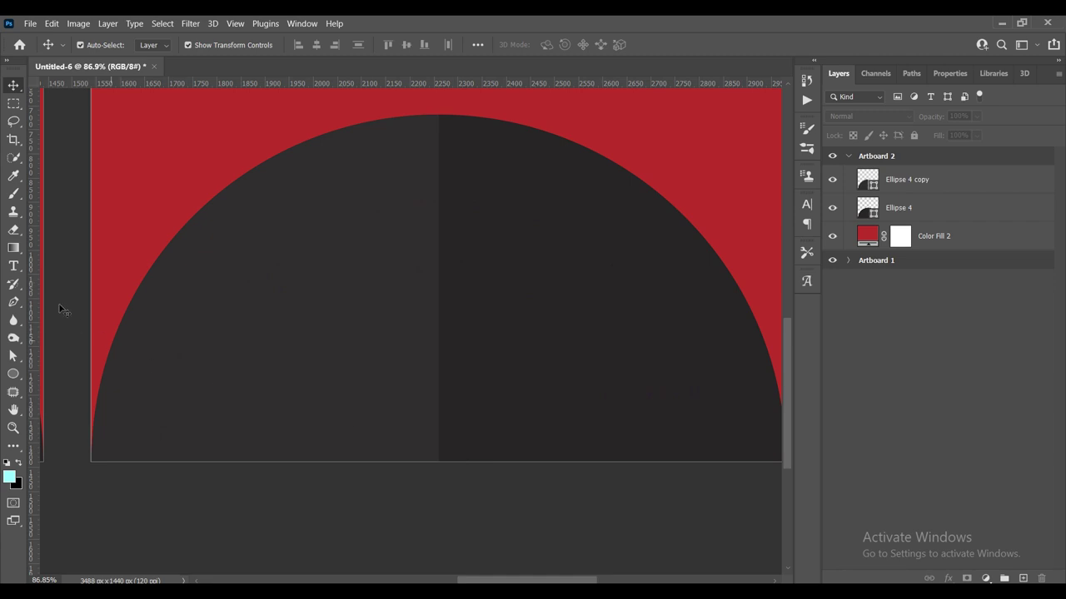
# Step: Draw a small circle at the track's bottom centre and set it on the bottom edge
pyautogui.click(13, 373)
pyautogui.moveTo(388, 389); pyautogui.dragTo(486, 487)
pyautogui.press('v')
pyautogui.moveTo(459, 437)
pyautogui.mouseDown()
pyautogui.moveTo(445, 450)
pyautogui.moveTo(460, 440)
pyautogui.mouseUp()
pyautogui.scroll(3, 449, 441)
pyautogui.scroll(2, 458, 431)
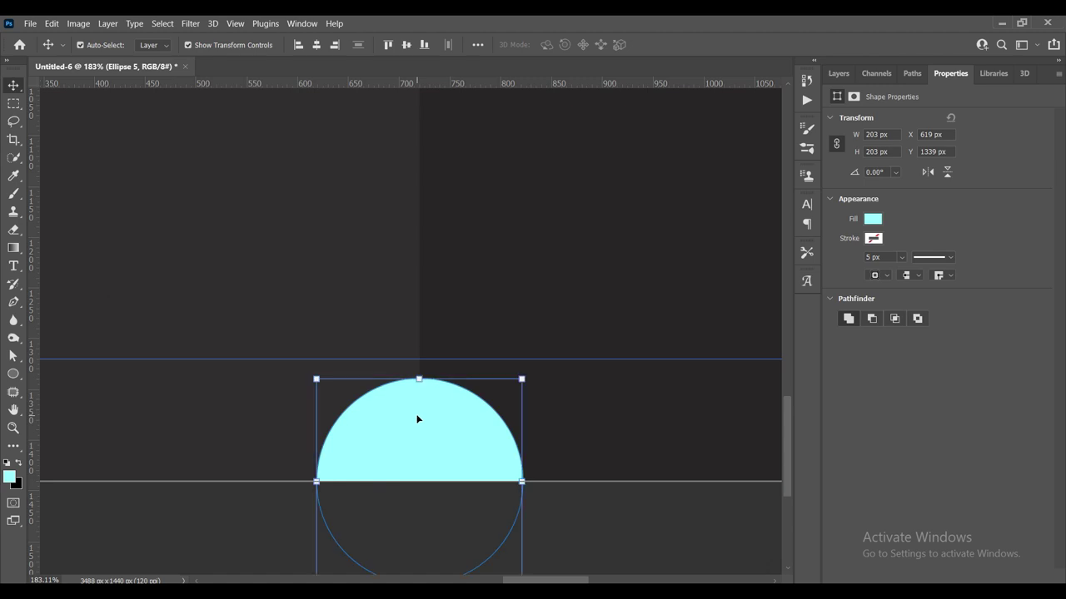
pyautogui.scroll(-2, 428, 414)
pyautogui.scroll(-3, 431, 408)
pyautogui.scroll(-2, 425, 393)
pyautogui.scroll(1, 425, 391)
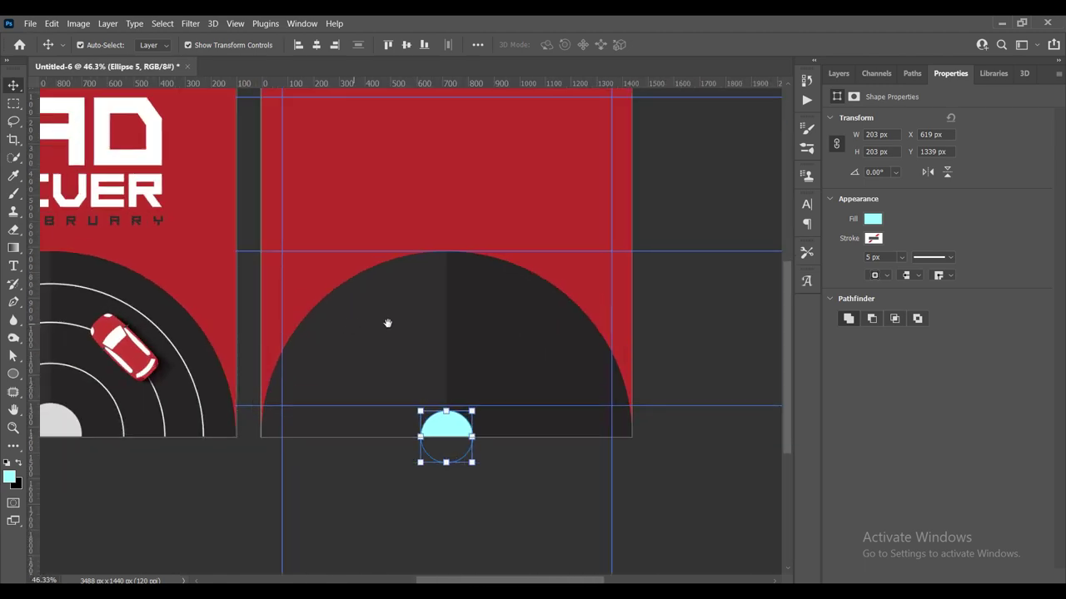
pyautogui.hscroll(-2, 500, 291)
# Step: Fill the small circle with the first poster's light grey, #d9d9d9
pyautogui.click(872, 218)
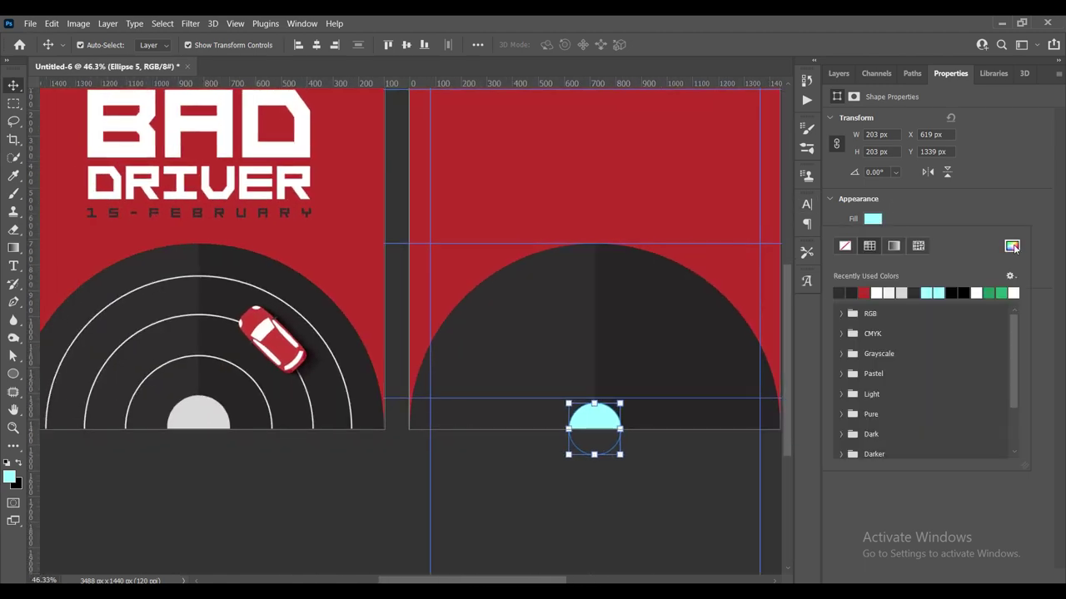
pyautogui.click(1011, 245)
pyautogui.click(226, 413)
pyautogui.click(957, 496)
pyautogui.doubleClick(957, 496)
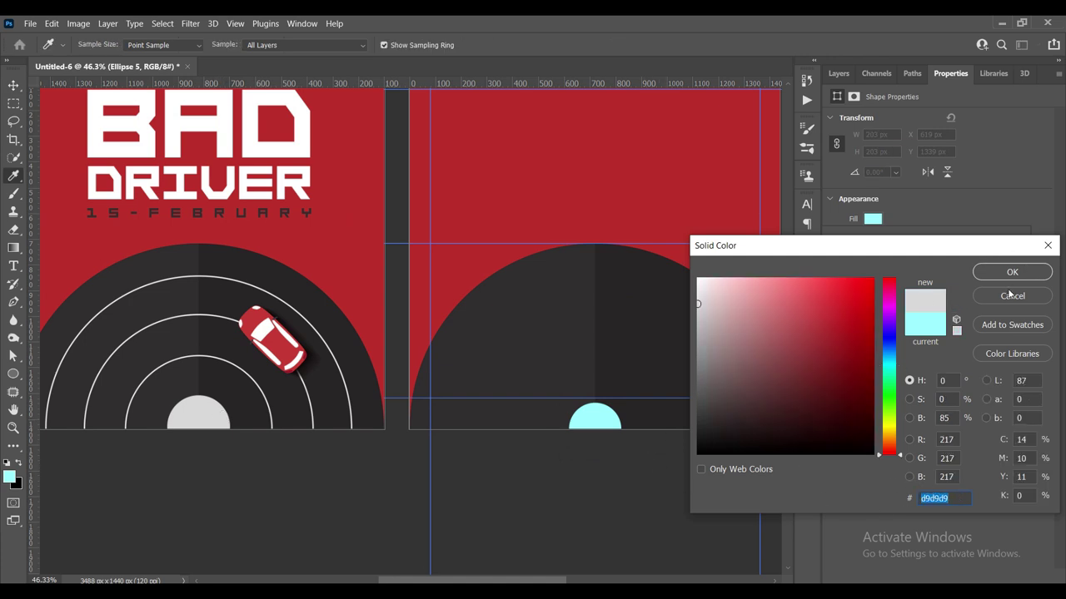
pyautogui.click(1012, 272)
# Step: Enlarge the grey circle to about 241 px and commit the transform
pyautogui.hotkey('ctrl', 't')
pyautogui.scroll(3, 541, 390)
pyautogui.moveTo(634, 414); pyautogui.dragTo(634, 403)
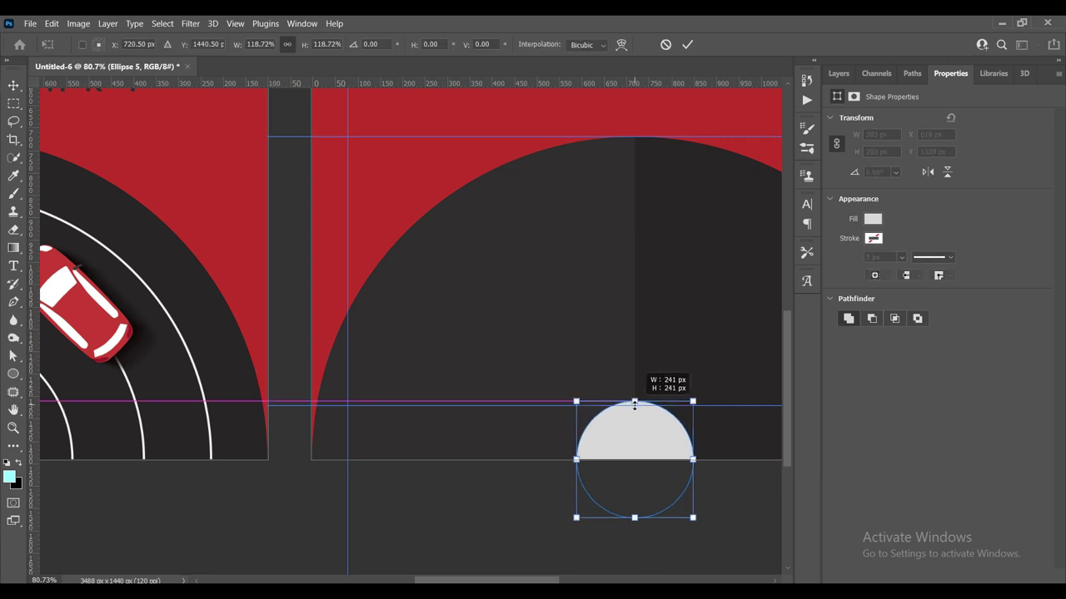
pyautogui.press('Return')
pyautogui.scroll(-3, 515, 314)
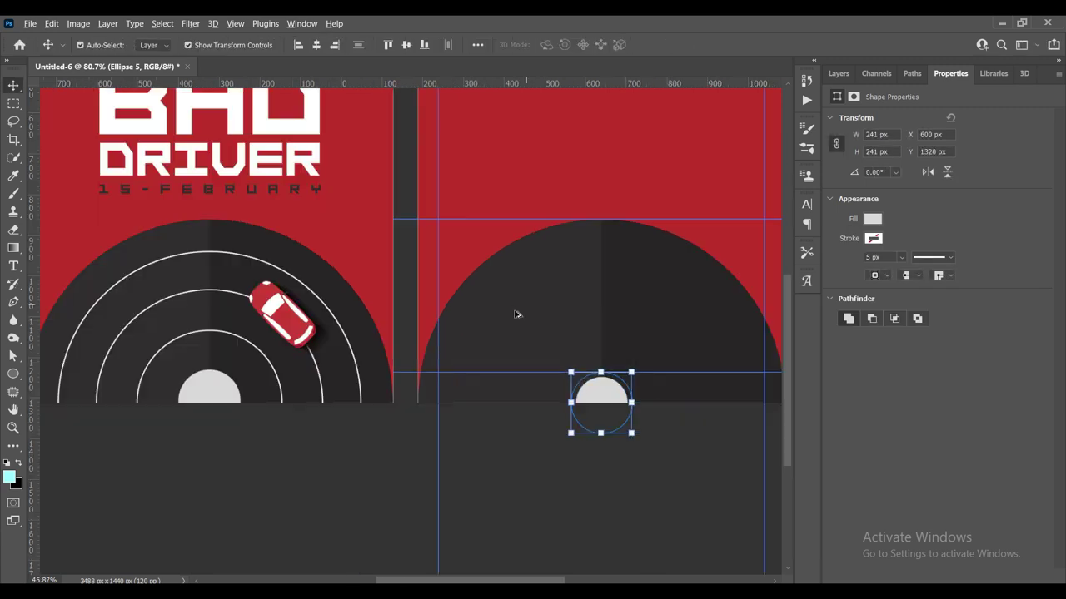
pyautogui.scroll(-2, 516, 315)
pyautogui.click(721, 264)
pyautogui.moveTo(721, 264); pyautogui.dragTo(600, 353)
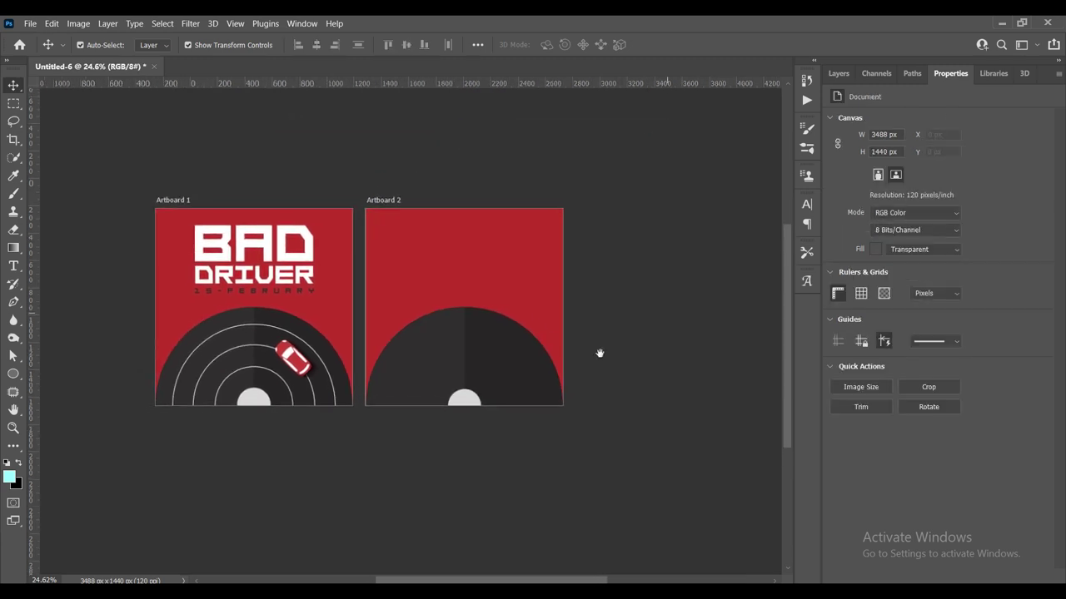
# Step: Zoom in on Artboard 2's grey hub with the Ellipse tool selected
pyautogui.scroll(2, 316, 447)
pyautogui.scroll(1, 220, 421)
pyautogui.scroll(1, 377, 461)
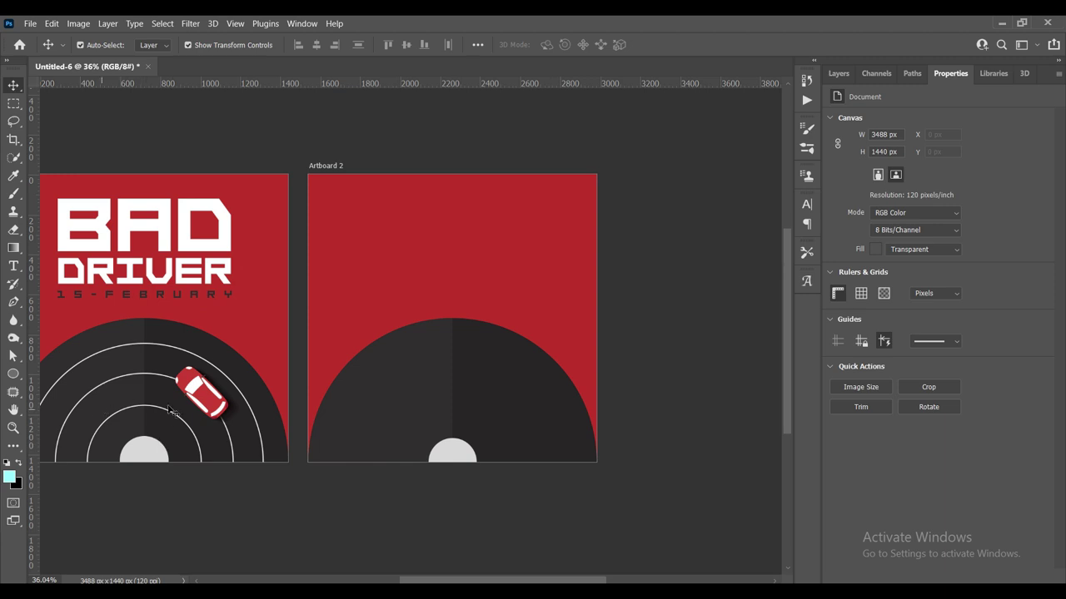
pyautogui.scroll(3, 552, 399)
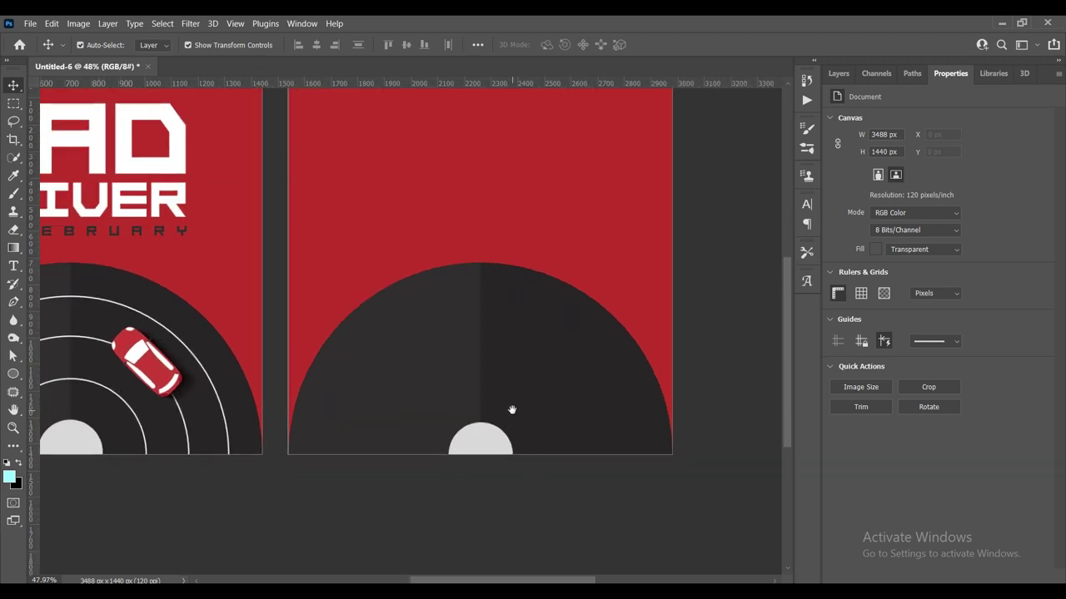
pyautogui.click(10, 373)
# Step: Draw a large light-grey-stroked, unfilled circle centred on the bottom edge of Artboard 2's track
pyautogui.moveTo(480, 445); pyautogui.dragTo(592, 352)
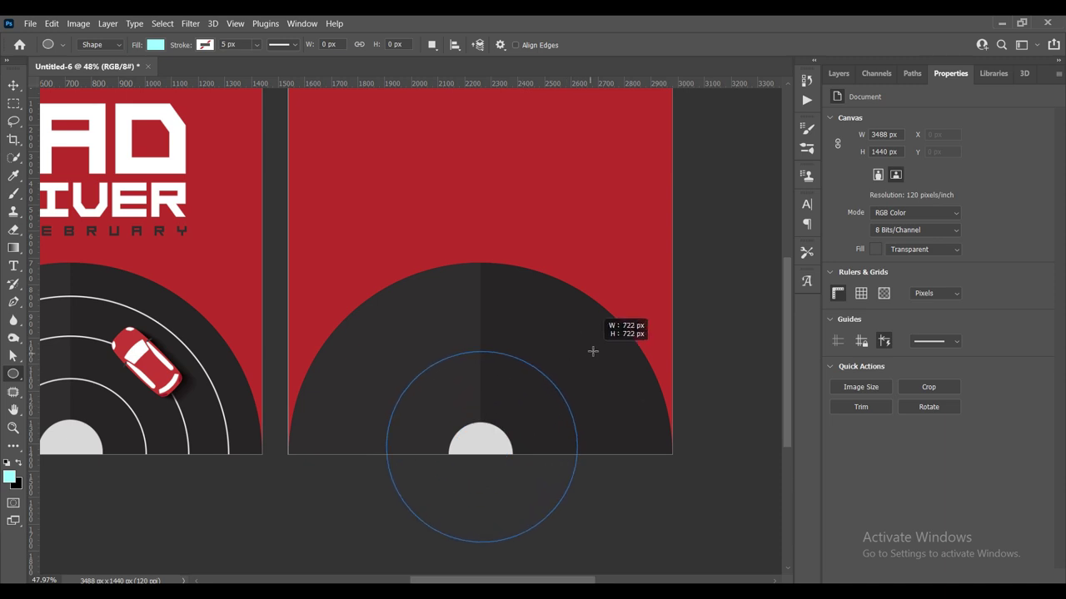
pyautogui.moveTo(591, 353); pyautogui.dragTo(594, 349)
pyautogui.scroll(2, 608, 349)
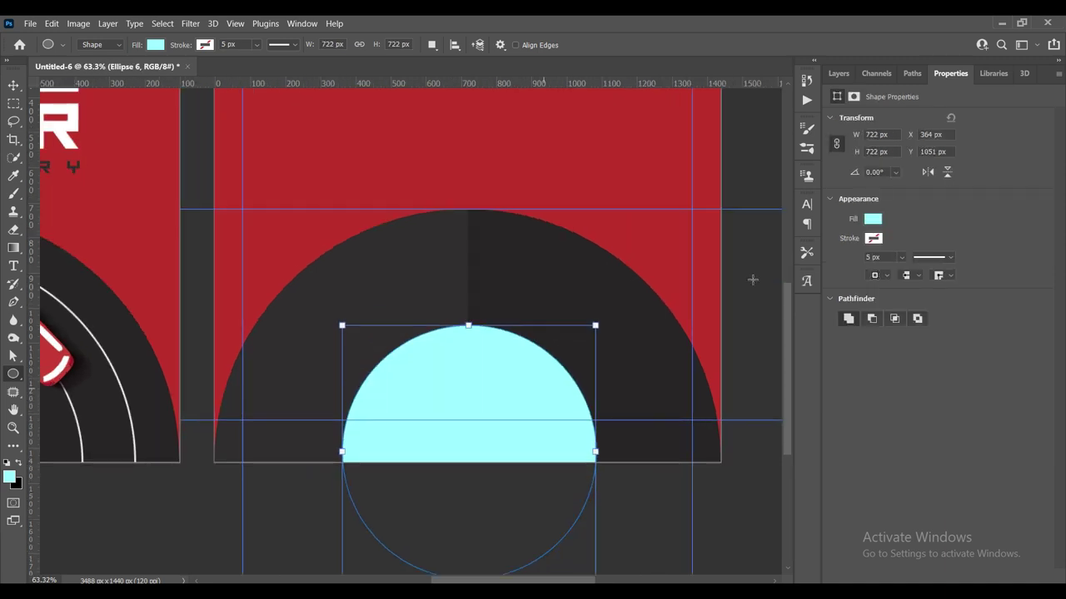
pyautogui.click(874, 239)
pyautogui.click(839, 311)
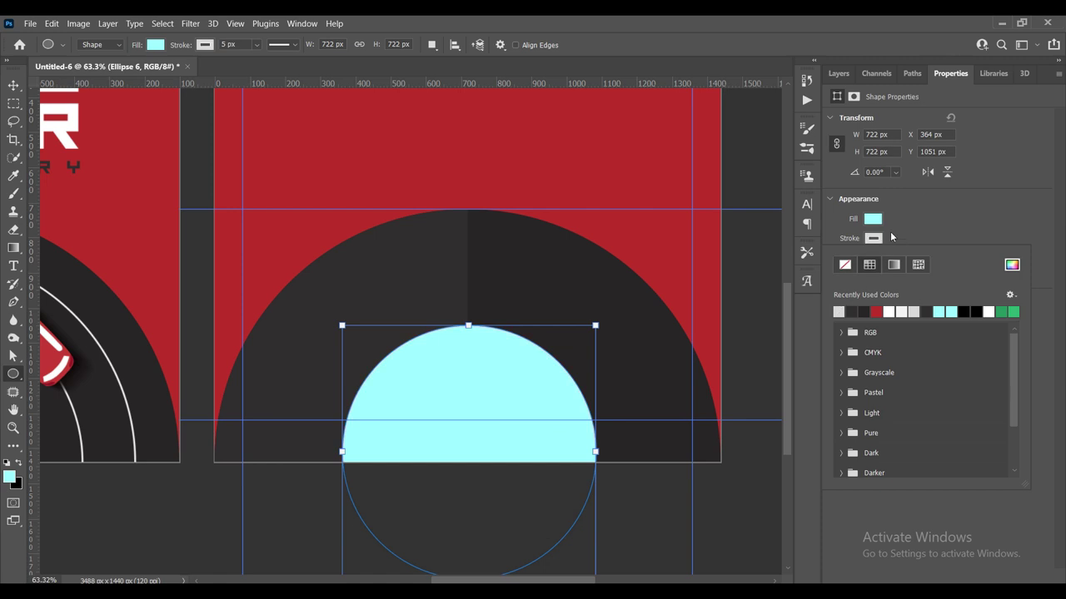
pyautogui.click(873, 219)
pyautogui.click(844, 247)
pyautogui.press('v')
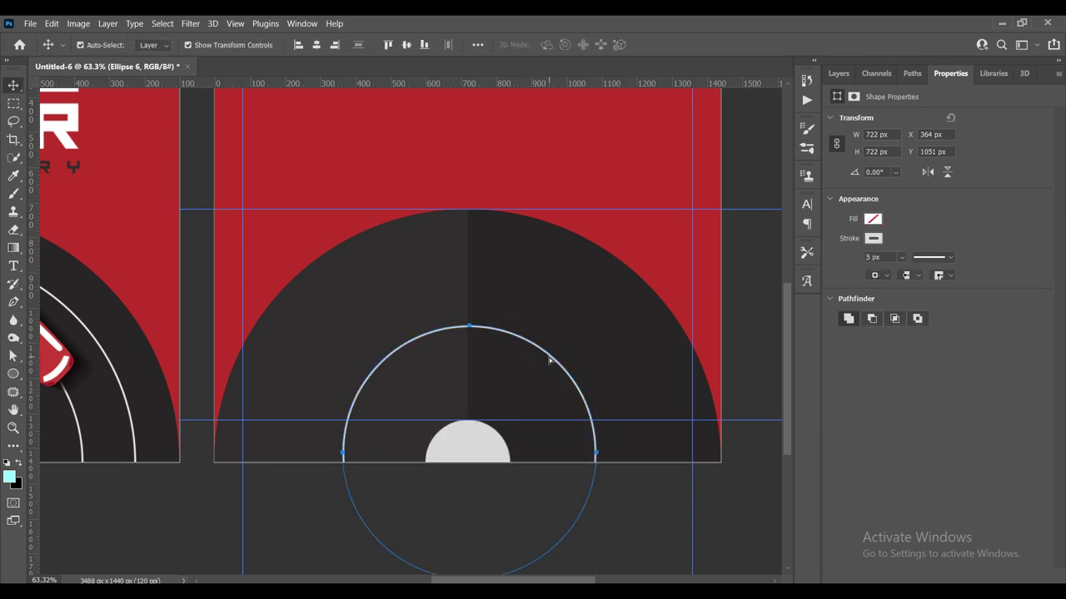
pyautogui.moveTo(548, 358); pyautogui.dragTo(545, 373)
# Step: Shrink the ring to about 571 px
pyautogui.scroll(-2, 583, 370)
pyautogui.scroll(1, 439, 451)
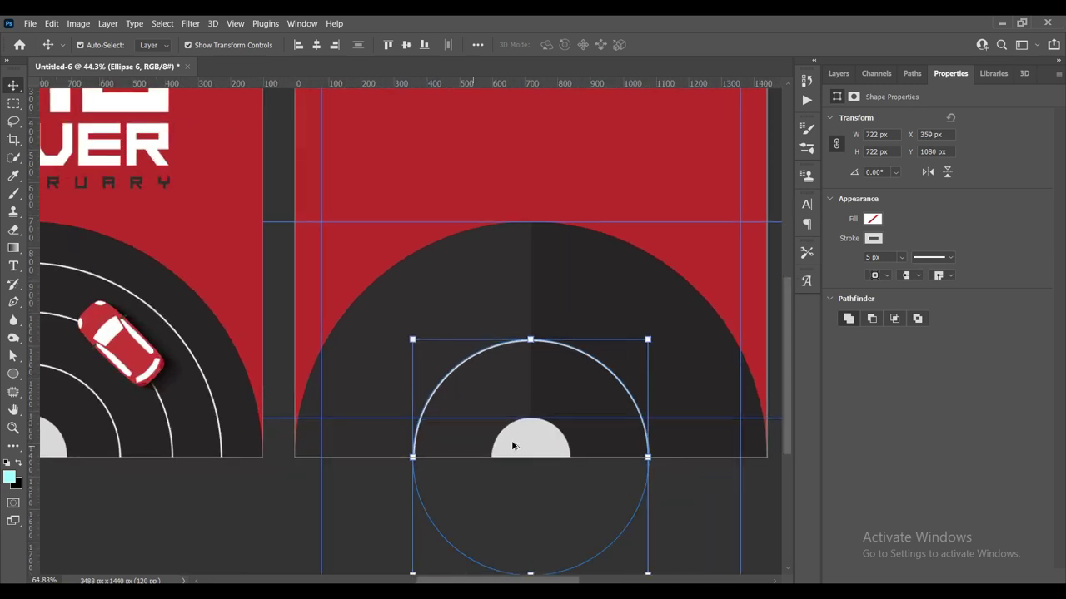
pyautogui.scroll(1, 487, 445)
pyautogui.scroll(1, 668, 472)
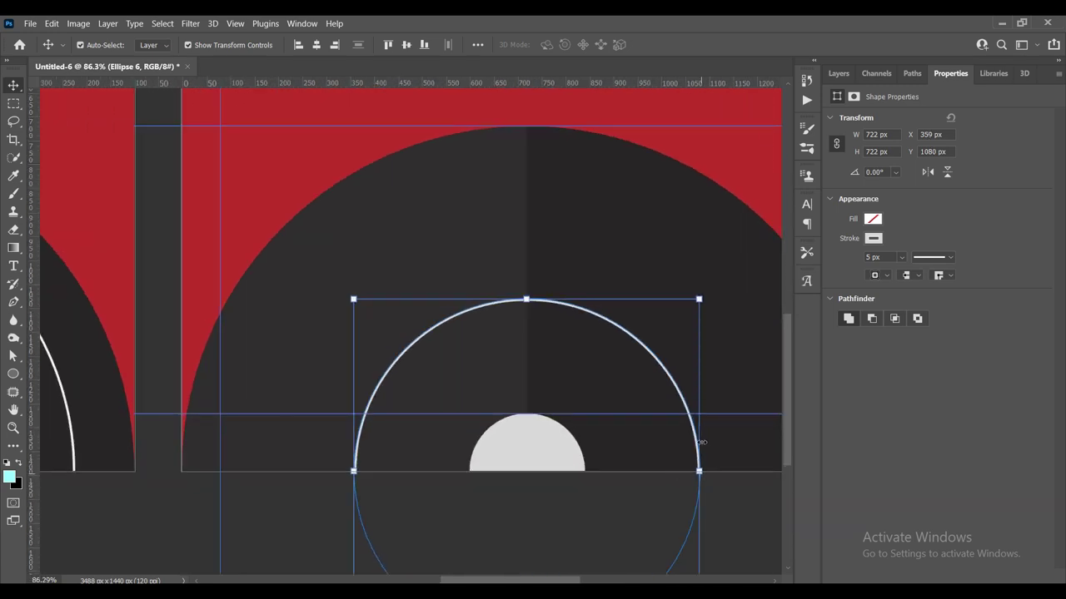
pyautogui.moveTo(699, 302); pyautogui.dragTo(668, 346)
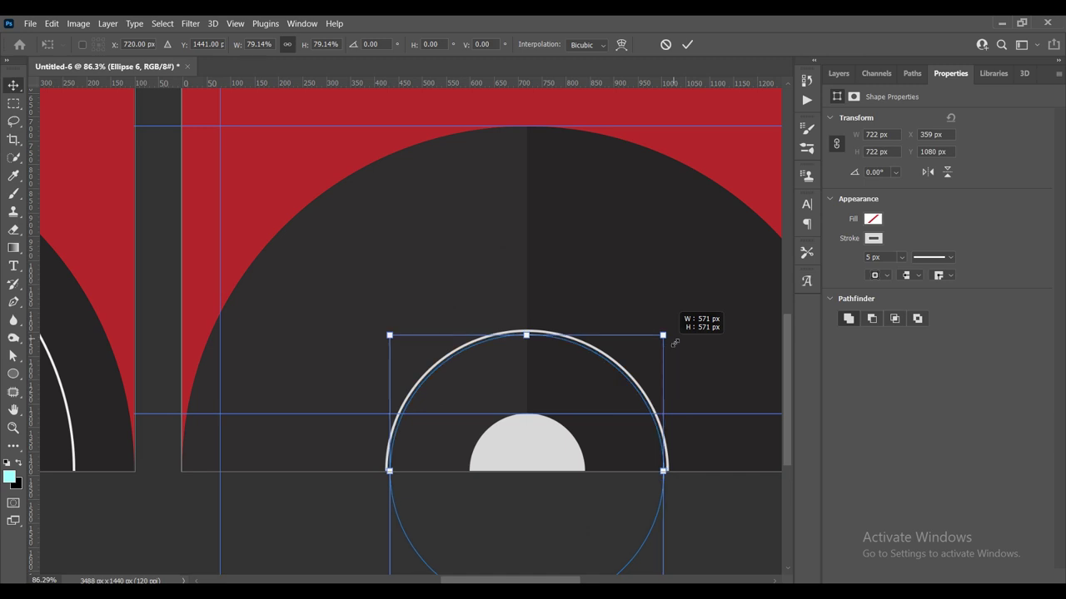
pyautogui.press('Return')
# Step: Duplicate the ring and enlarge the copy to about 938 px
pyautogui.hotkey('ctrl', 'j')
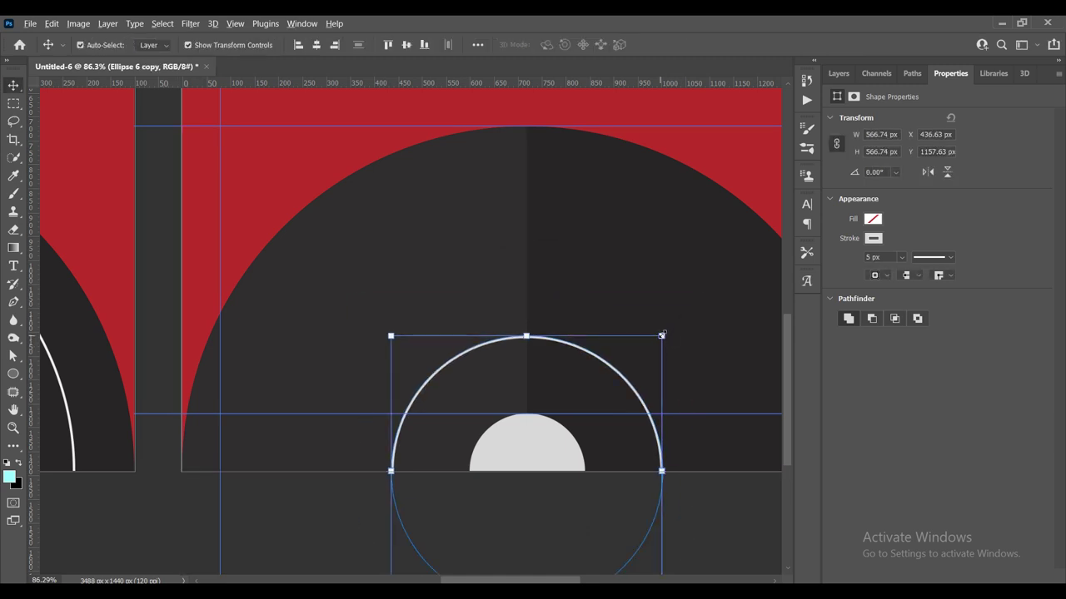
pyautogui.moveTo(661, 335); pyautogui.dragTo(759, 231)
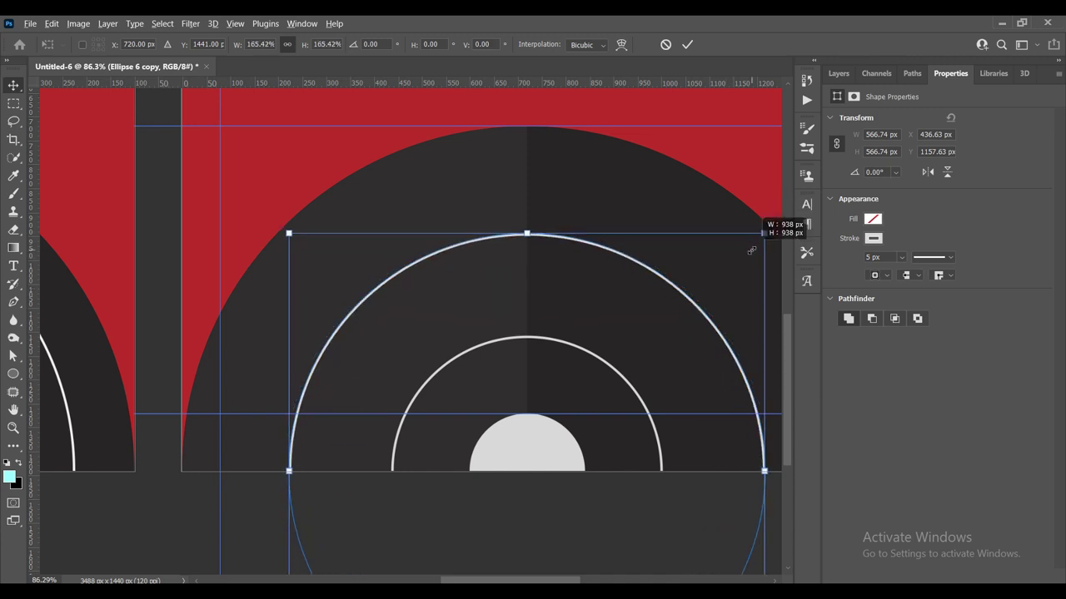
pyautogui.moveTo(760, 232); pyautogui.dragTo(752, 249)
pyautogui.press('Return')
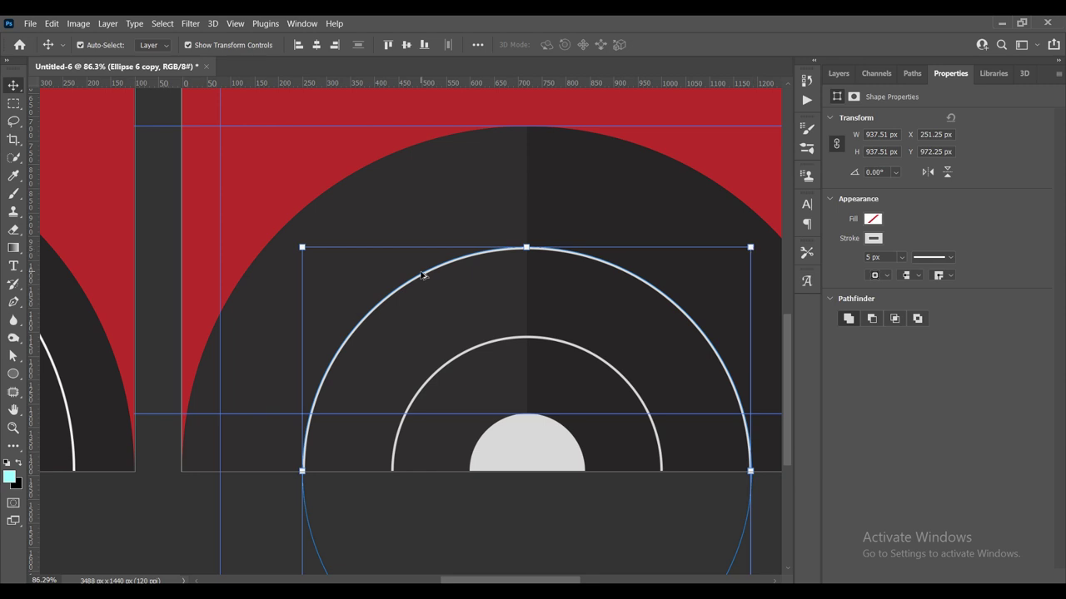
pyautogui.scroll(-3, 423, 275)
pyautogui.scroll(-3, 521, 324)
# Step: Duplicate the outer ring into a third, outermost ring of about 1275 px
pyautogui.click(694, 485)
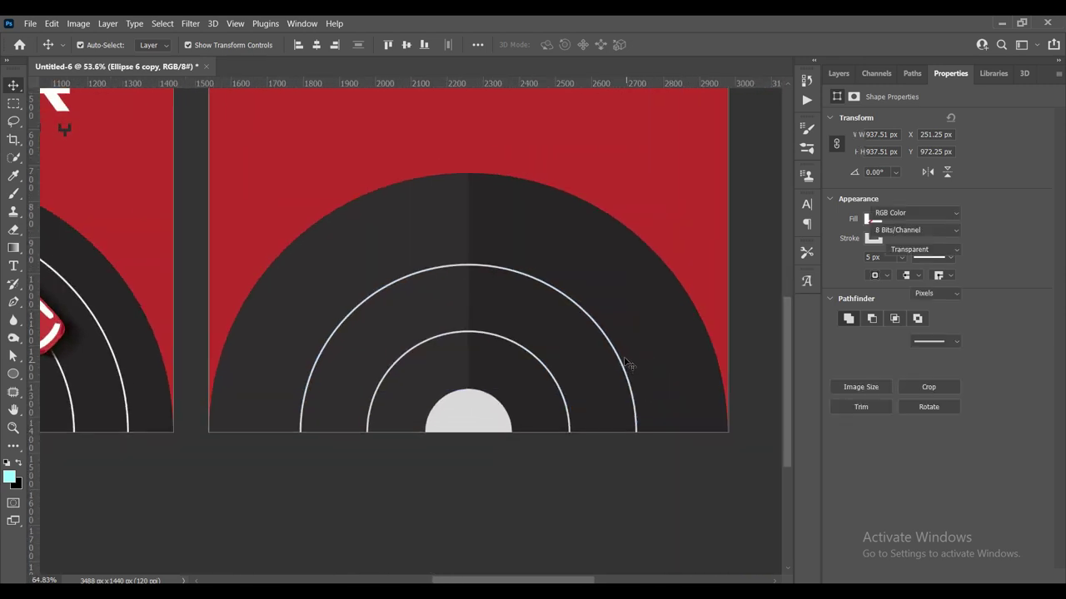
pyautogui.click(618, 360)
pyautogui.hotkey('ctrl', 'j')
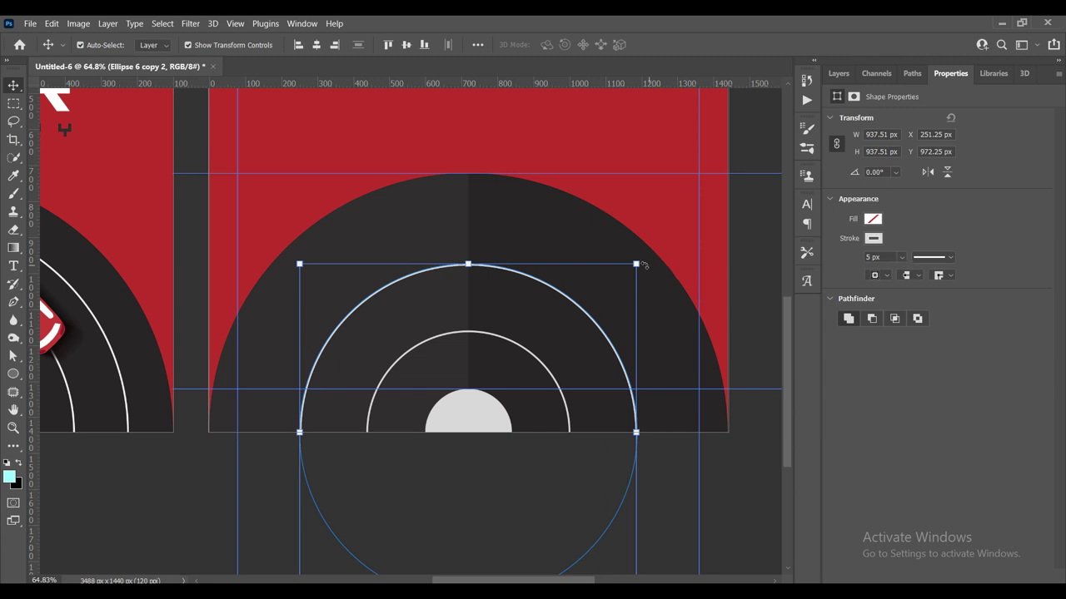
pyautogui.moveTo(648, 265); pyautogui.dragTo(704, 205)
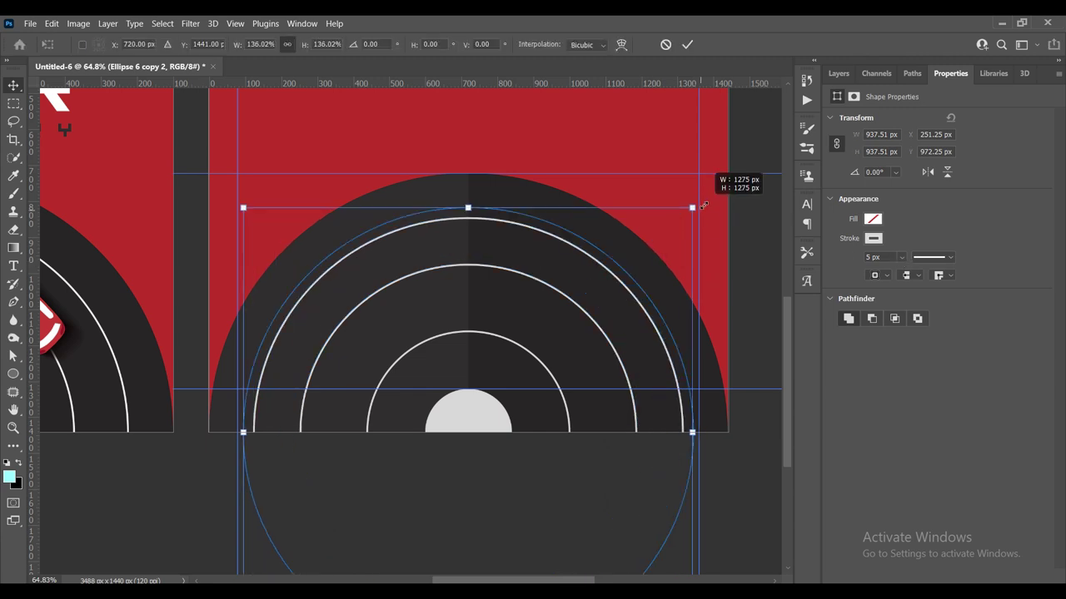
pyautogui.moveTo(707, 198); pyautogui.dragTo(706, 196)
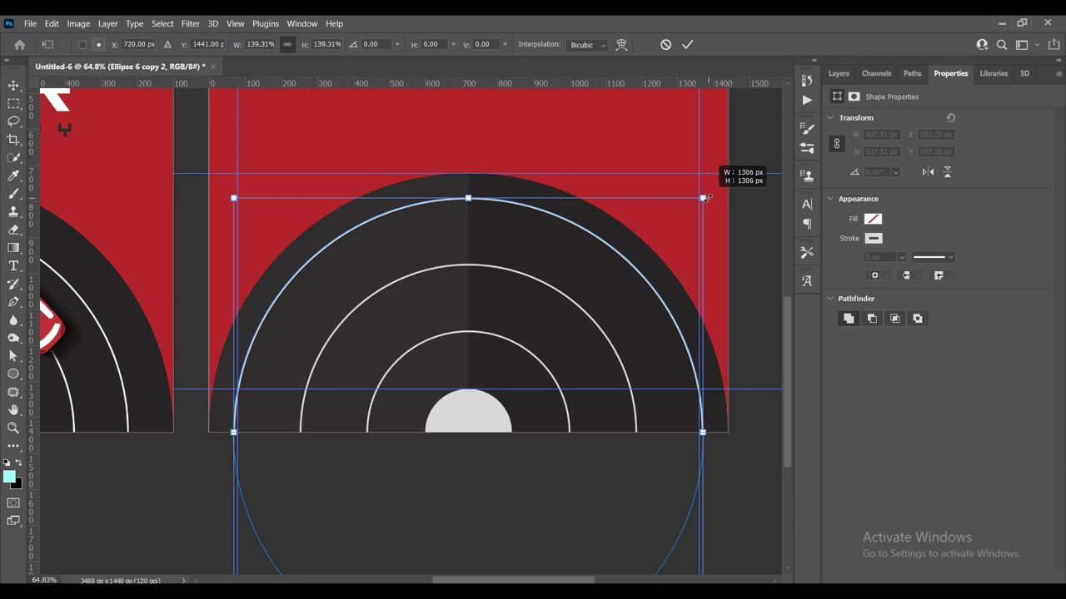
pyautogui.moveTo(706, 197); pyautogui.dragTo(701, 201)
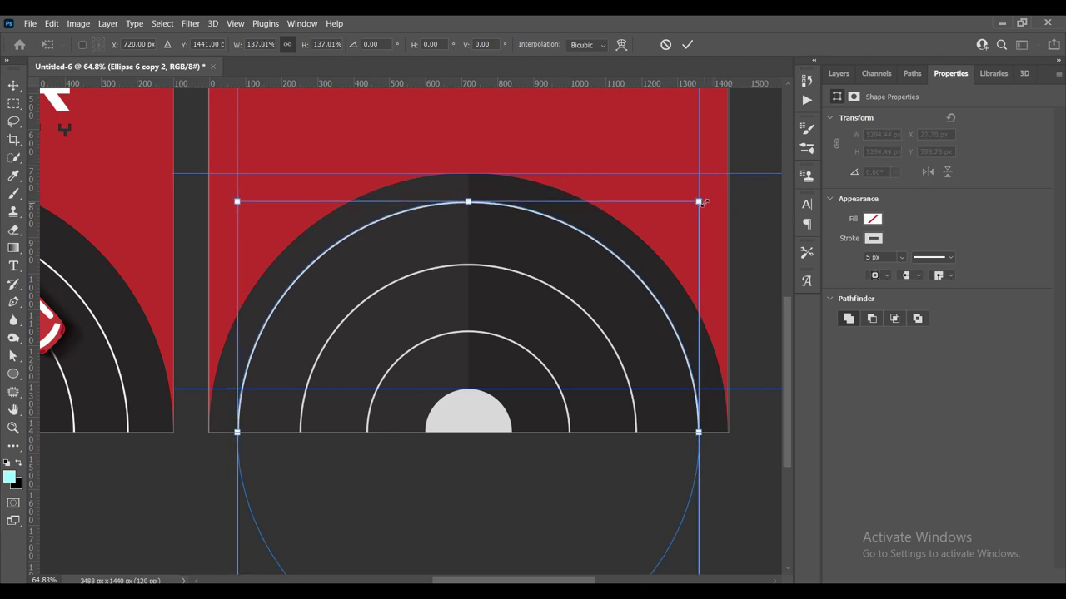
pyautogui.press('Return')
# Step: Select all three rings and shrink them together
pyautogui.scroll(-2, 726, 205)
pyautogui.click(839, 74)
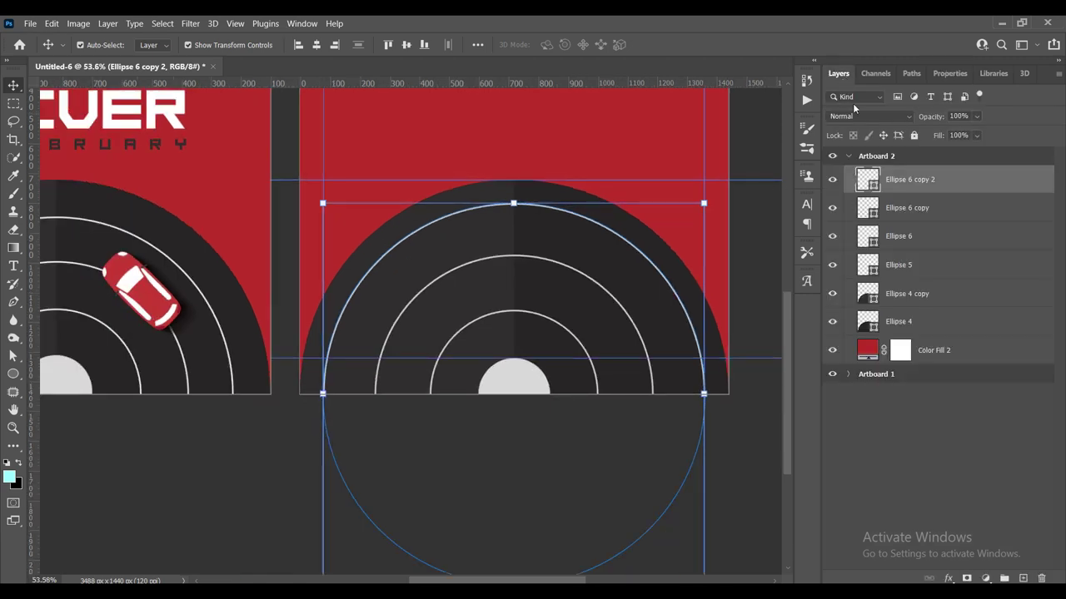
pyautogui.keyDown('shift'); pyautogui.click(930, 236); pyautogui.keyUp('shift')
pyautogui.scroll(1, 716, 205)
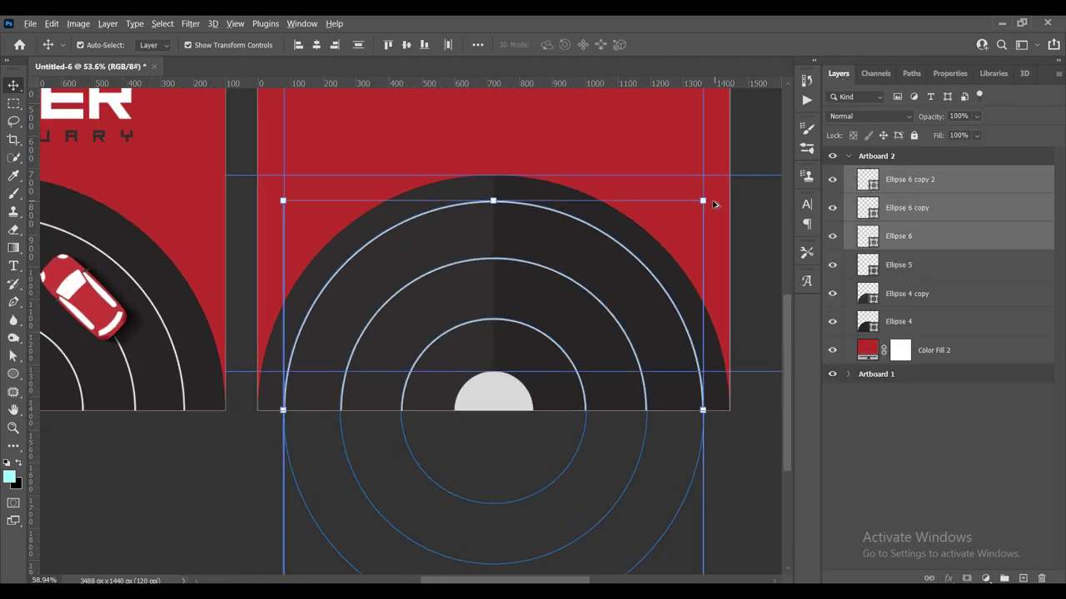
pyautogui.moveTo(701, 200); pyautogui.dragTo(685, 214)
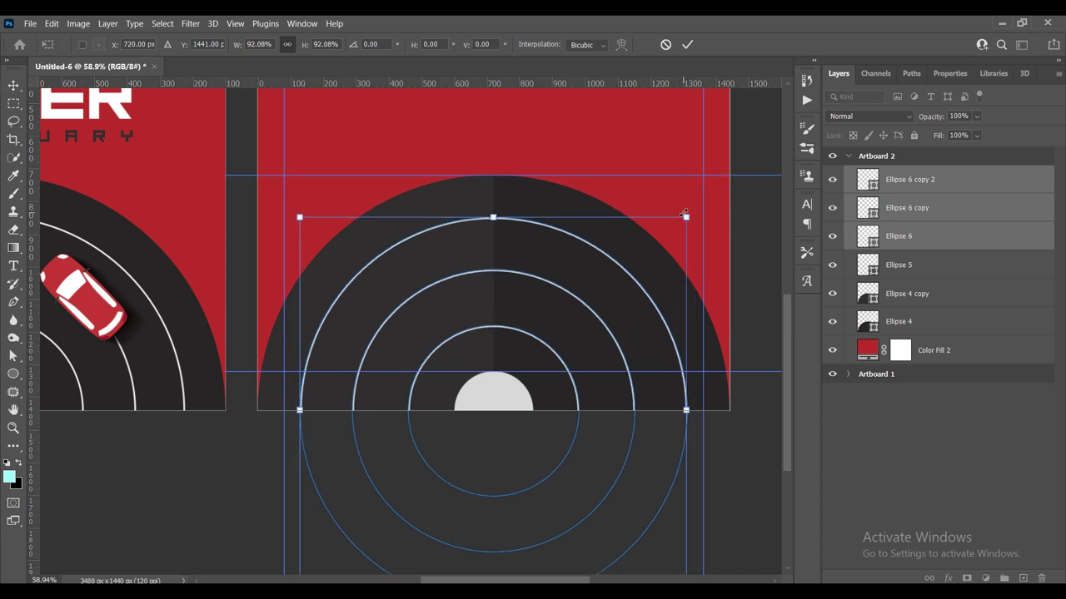
pyautogui.press('Return')
pyautogui.scroll(-2, 675, 246)
pyautogui.scroll(-3, 675, 246)
pyautogui.click(742, 292)
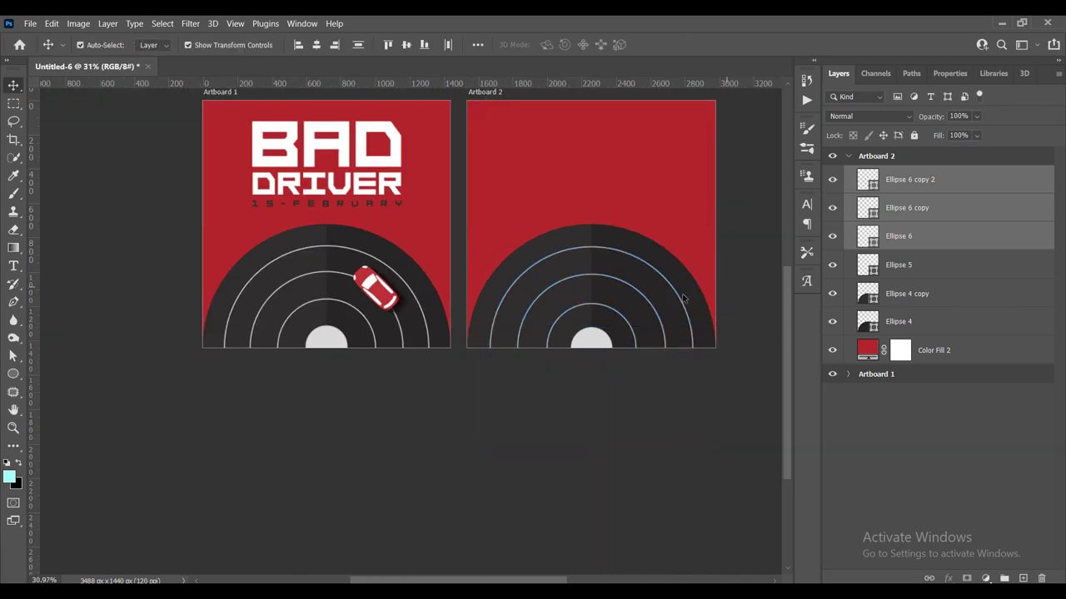
# Step: Dim the three lane rings on Artboard 2 to 80% opacity
pyautogui.moveTo(660, 297); pyautogui.dragTo(619, 337)
pyautogui.scroll(2, 603, 344)
pyautogui.scroll(1, 500, 358)
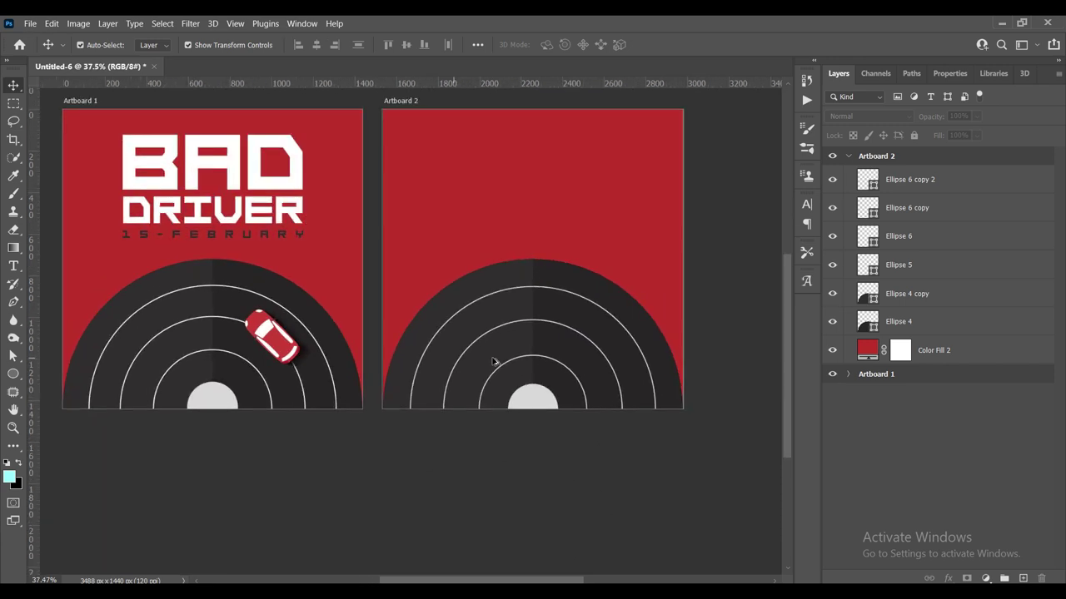
pyautogui.scroll(1, 450, 350)
pyautogui.scroll(2, 427, 345)
pyautogui.scroll(4, 500, 367)
pyautogui.scroll(1, 559, 388)
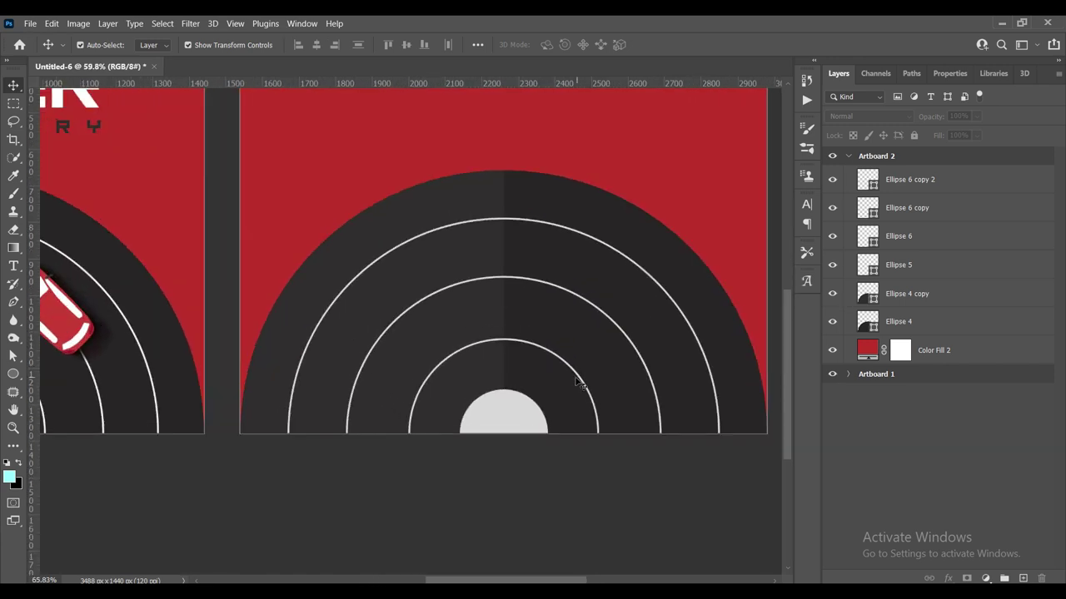
pyautogui.scroll(1, 572, 388)
pyautogui.click(573, 389)
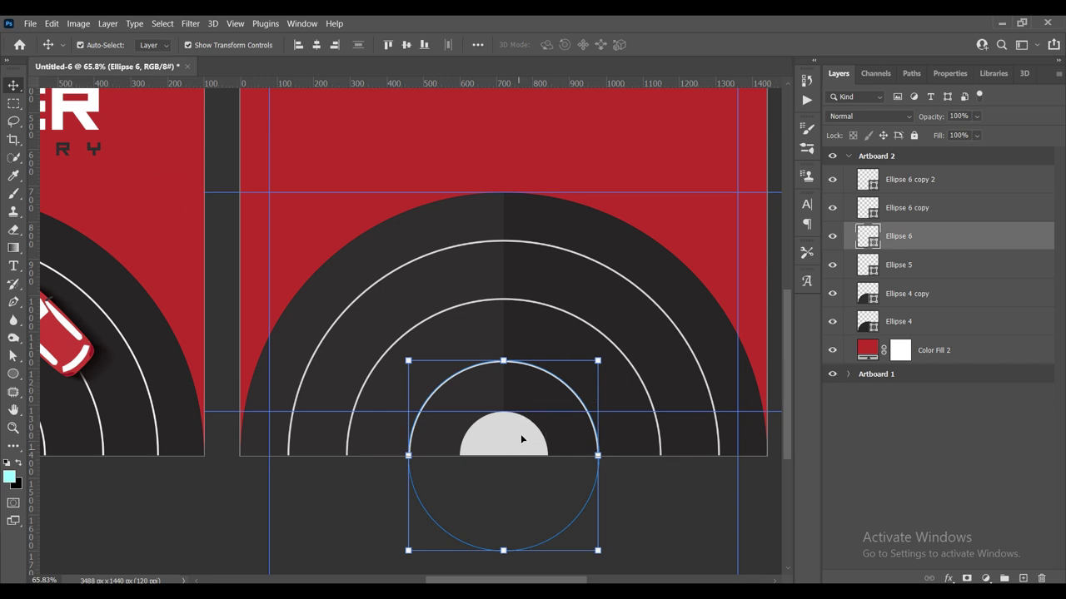
pyautogui.press('8')
pyautogui.click(974, 209)
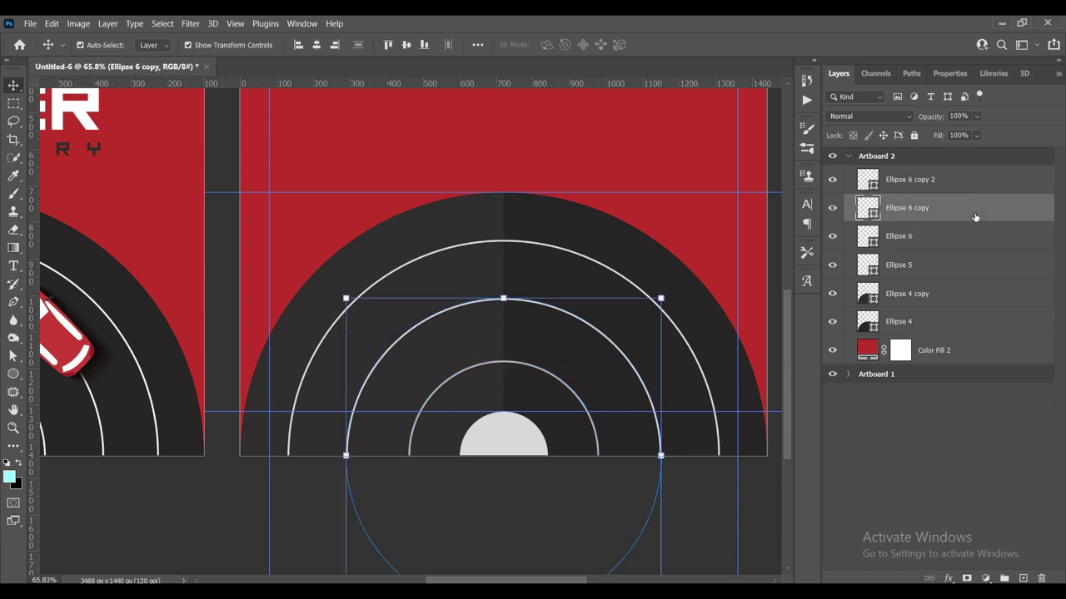
pyautogui.click(945, 182)
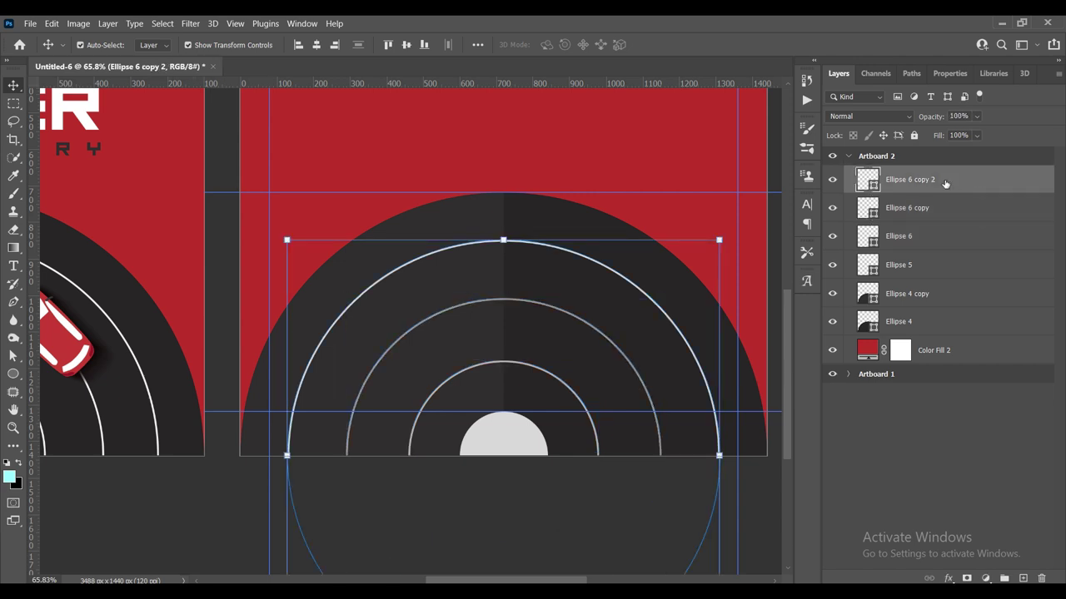
pyautogui.write('40')
pyautogui.click(596, 535)
# Step: Zoom out to view both artboards side by side
pyautogui.hotkey('ctrl', '-')
pyautogui.hotkey('ctrl', '-')
pyautogui.moveTo(493, 447); pyautogui.dragTo(554, 463)
pyautogui.scroll(1, 574, 438)
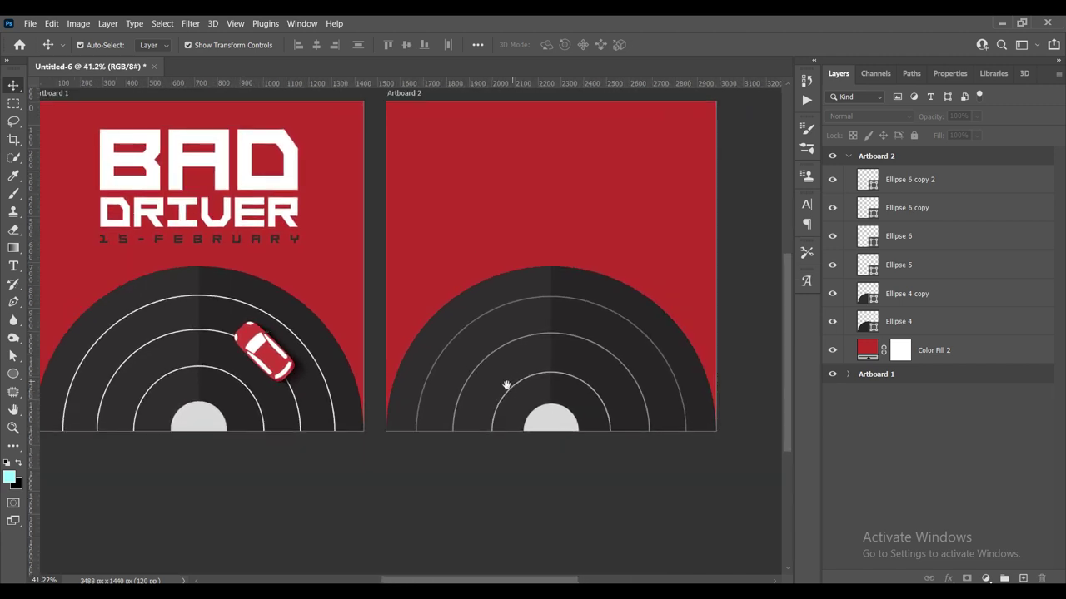
pyautogui.scroll(1, 511, 380)
pyautogui.scroll(1, 571, 381)
pyautogui.scroll(1, 563, 375)
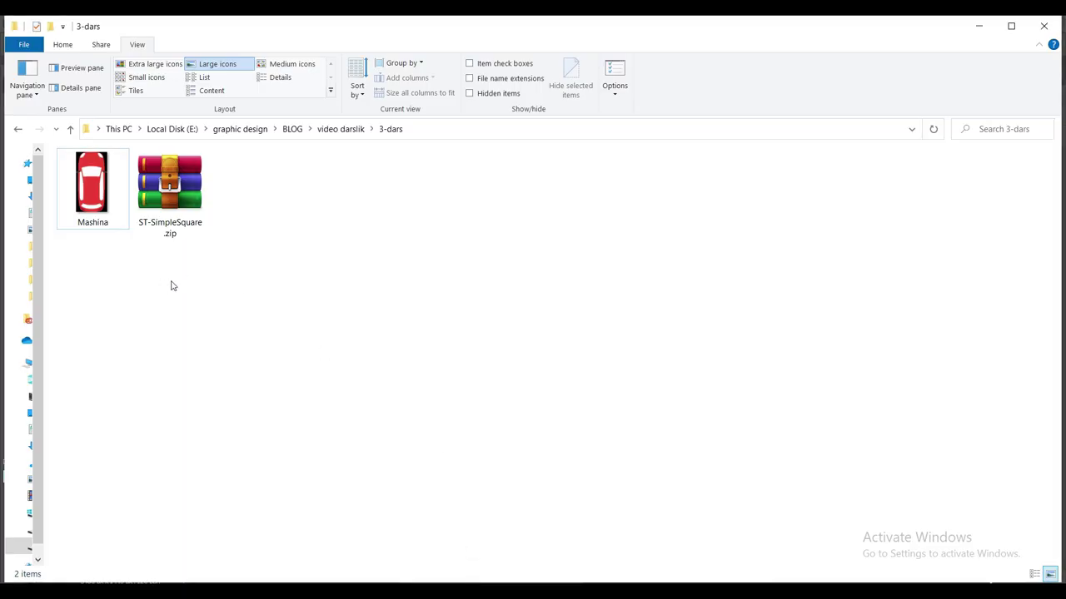
# Step: Drag the Mashina car image from File Explorer onto Artboard 2 and shrink it to about quarter size
pyautogui.moveTo(111, 219); pyautogui.dragTo(366, 564)
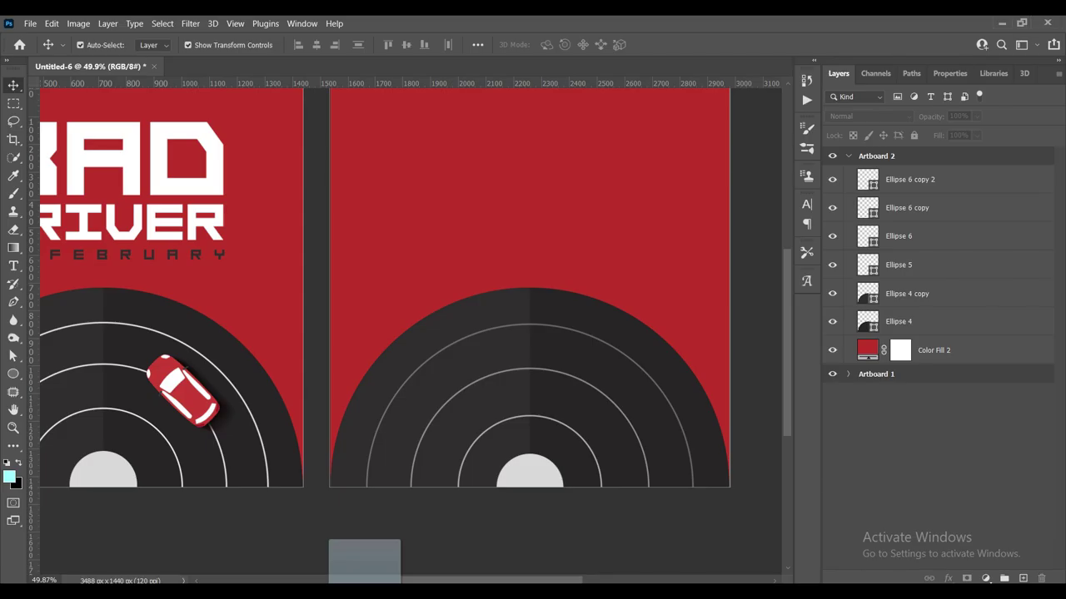
pyautogui.moveTo(365, 564)
pyautogui.mouseDown()
pyautogui.moveTo(589, 481)
pyautogui.moveTo(594, 442)
pyautogui.mouseUp()
pyautogui.moveTo(439, 330); pyautogui.dragTo(583, 374)
pyautogui.moveTo(633, 331)
pyautogui.mouseDown()
pyautogui.moveTo(563, 353)
pyautogui.moveTo(551, 285)
pyautogui.mouseUp()
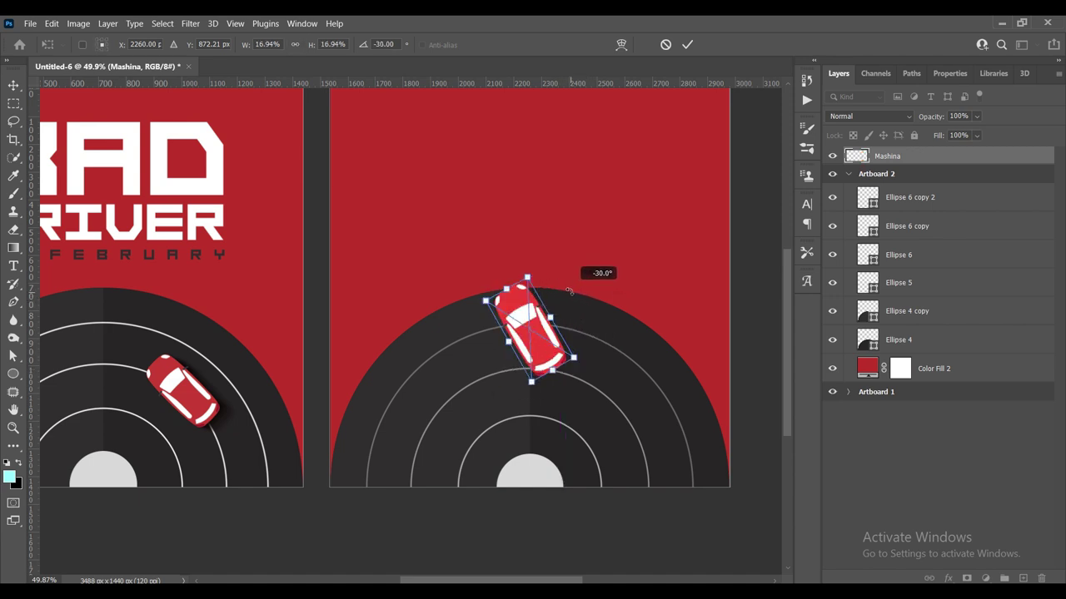
# Step: Fine-tune the tilted car's size to fit the lane and commit the transform
pyautogui.moveTo(578, 345)
pyautogui.mouseDown()
pyautogui.moveTo(569, 336)
pyautogui.moveTo(609, 405)
pyautogui.mouseUp()
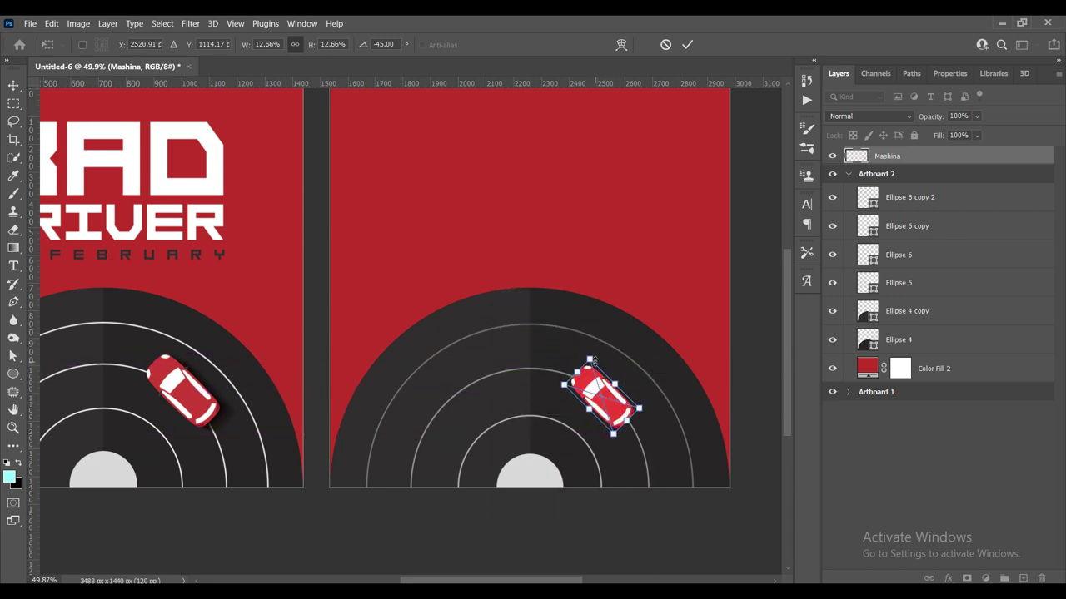
pyautogui.moveTo(589, 360); pyautogui.dragTo(587, 352)
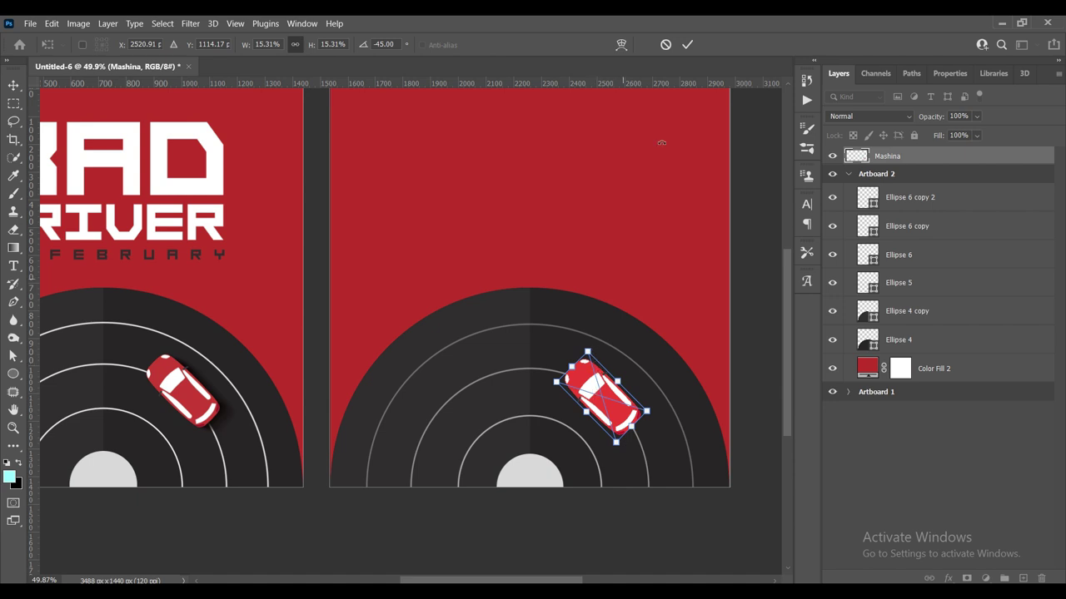
pyautogui.click(687, 44)
pyautogui.hotkey('ctrl', '0')
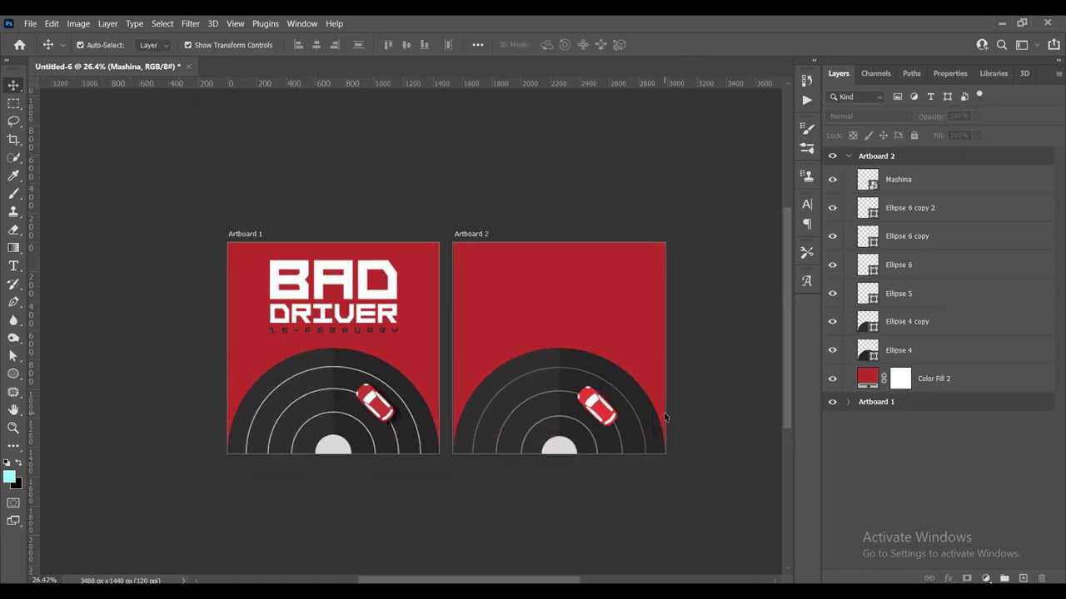
pyautogui.scroll(3, 633, 412)
pyautogui.scroll(3, 633, 412)
# Step: Shrink the Artboard 2 car slightly more with Free Transform
pyautogui.click(568, 391)
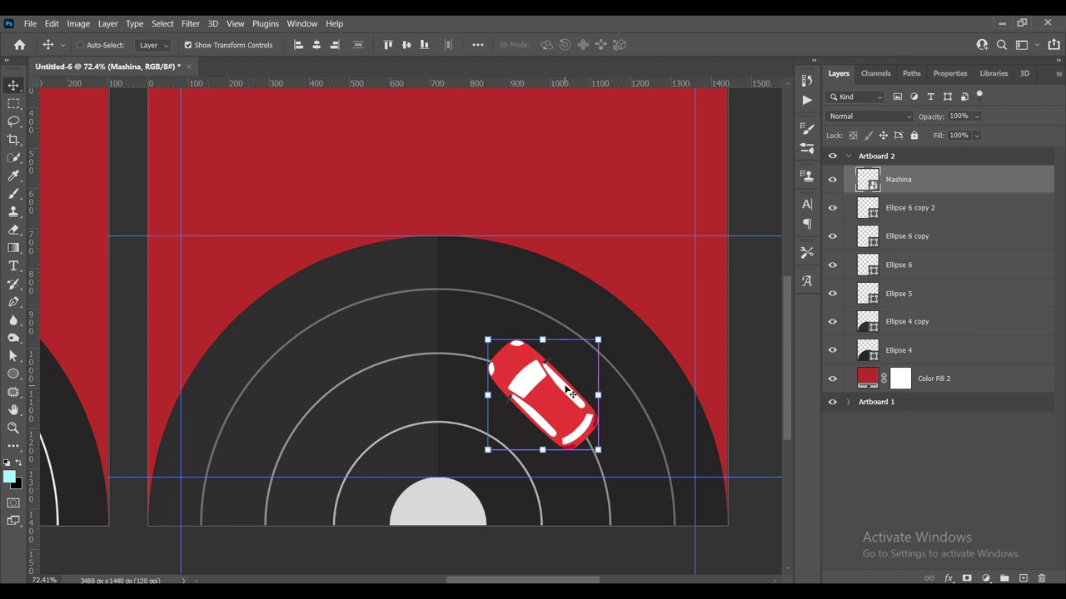
pyautogui.hotkey('ctrl', 't')
pyautogui.moveTo(520, 323); pyautogui.dragTo(524, 334)
pyautogui.click(689, 45)
pyautogui.scroll(-1, 569, 396)
pyautogui.scroll(-1, 569, 396)
pyautogui.scroll(-1, 570, 396)
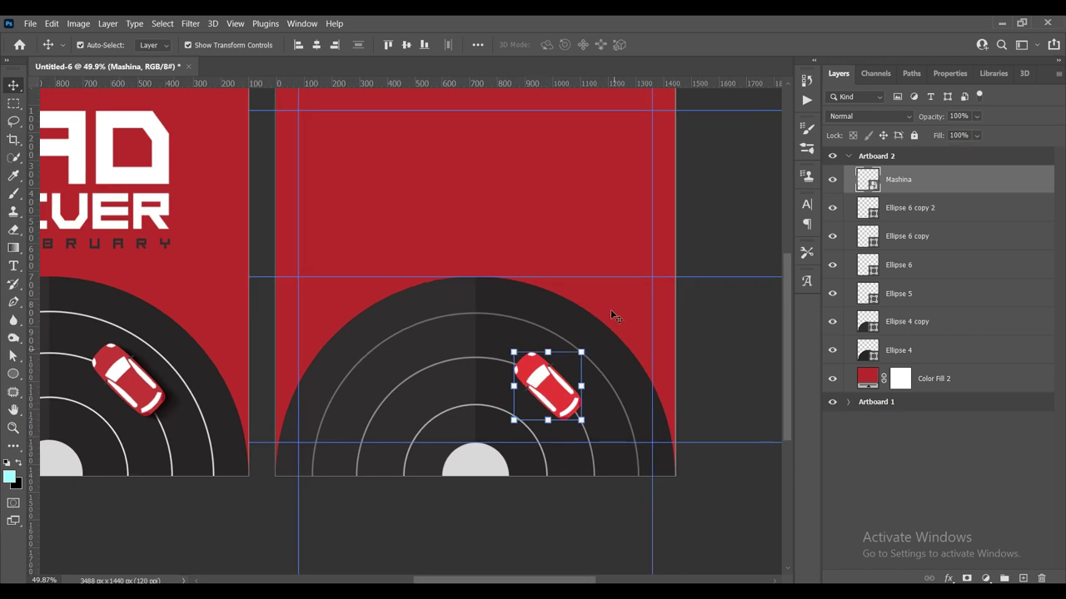
pyautogui.scroll(3, 570, 367)
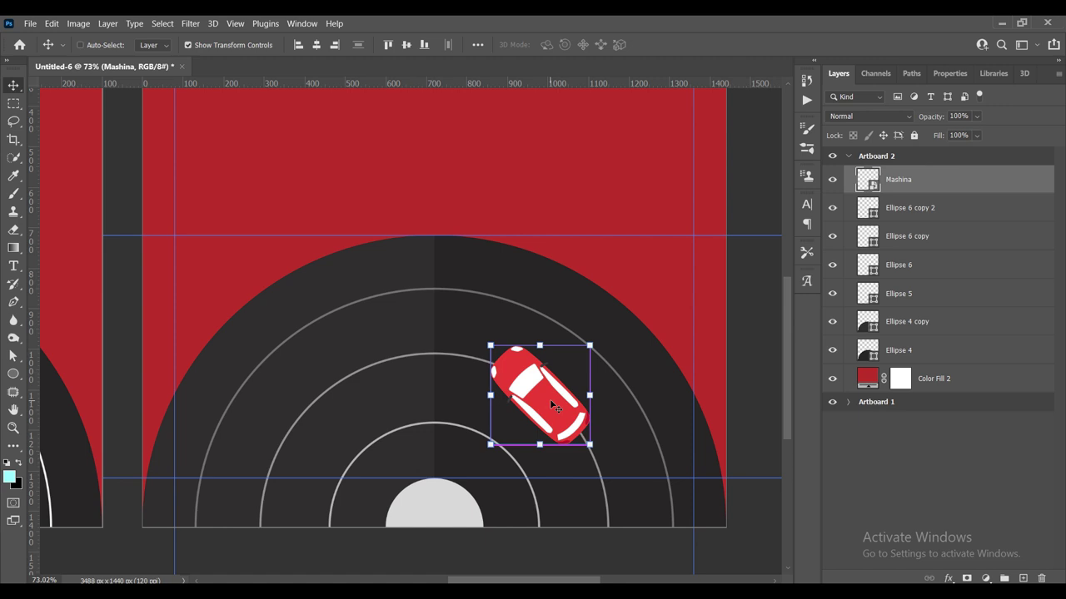
pyautogui.hotkey('ctrl', 'u')
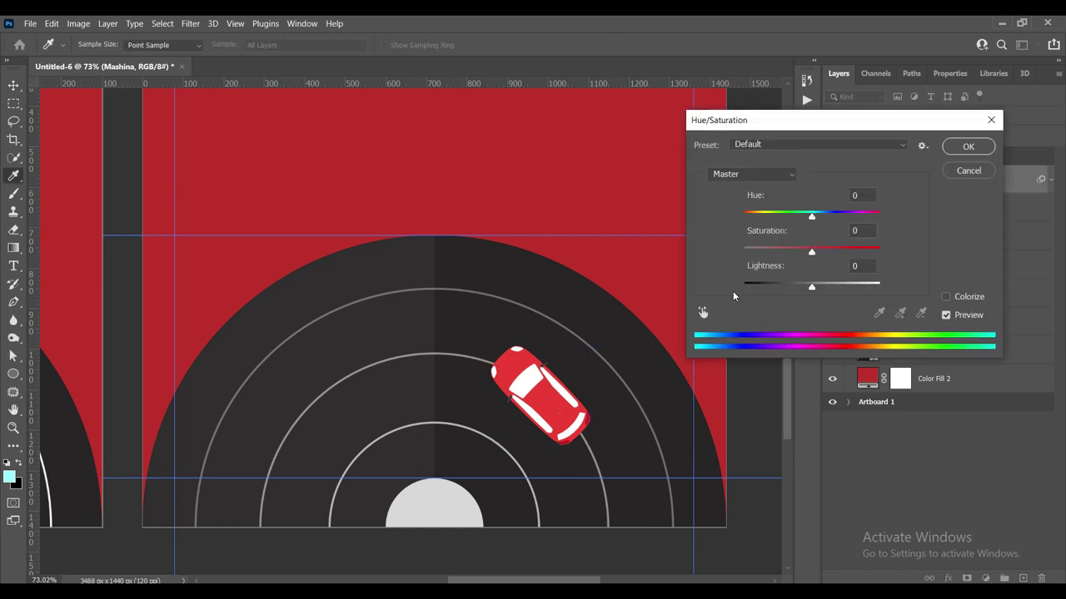
# Step: Darken the car's Reds with Hue/Saturation Lightness -20
pyautogui.click(725, 177)
pyautogui.click(719, 200)
pyautogui.write('-20')
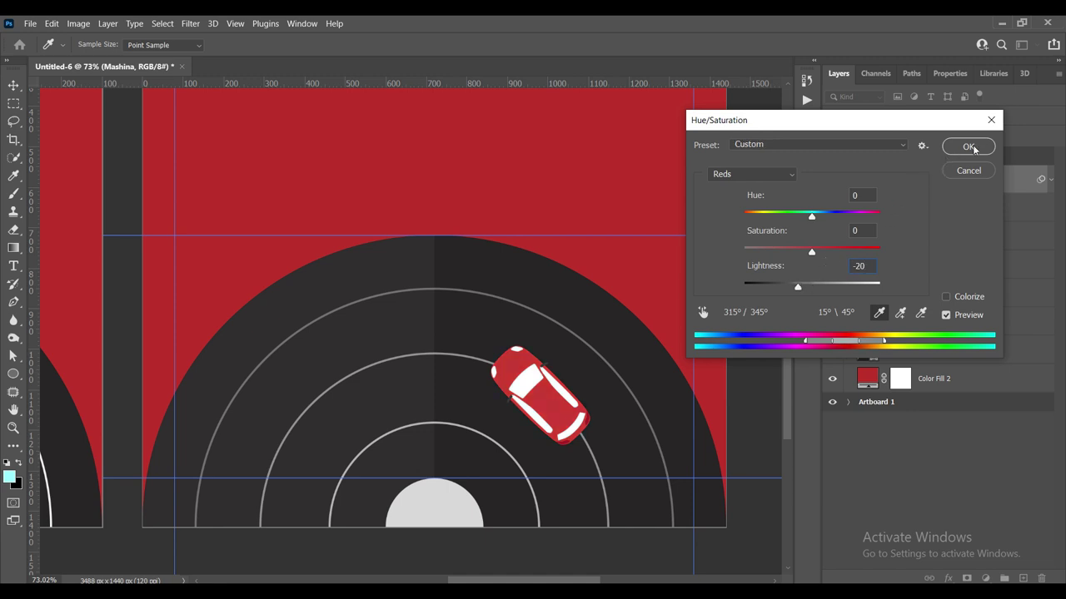
pyautogui.click(969, 147)
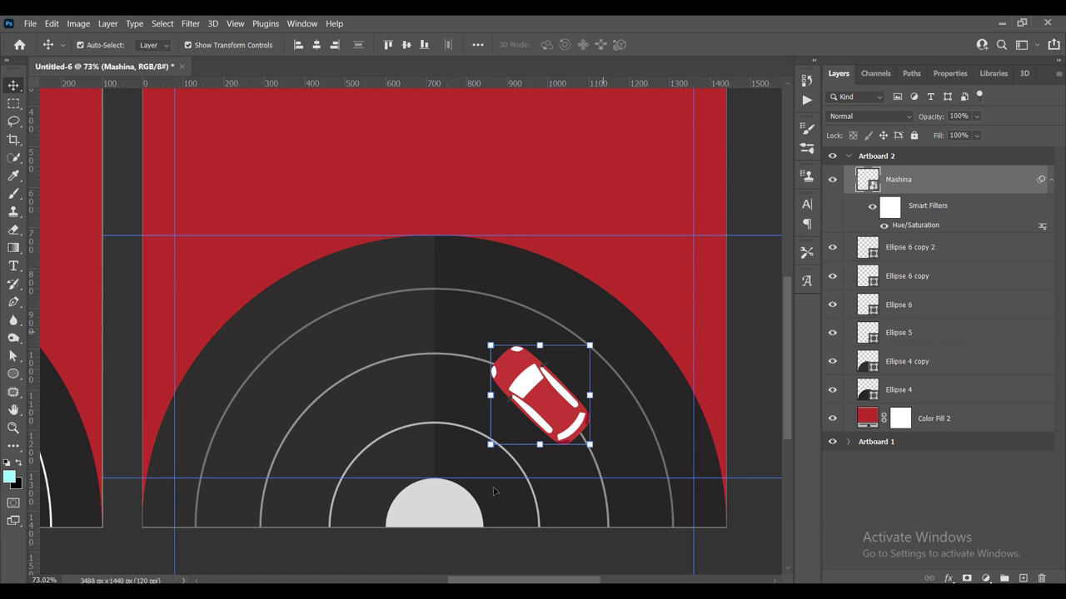
pyautogui.scroll(-2, 493, 491)
# Step: Alt-drag the car to duplicate it and move the copy below Mashina in the layer stack
pyautogui.hotkey('ctrl', '0')
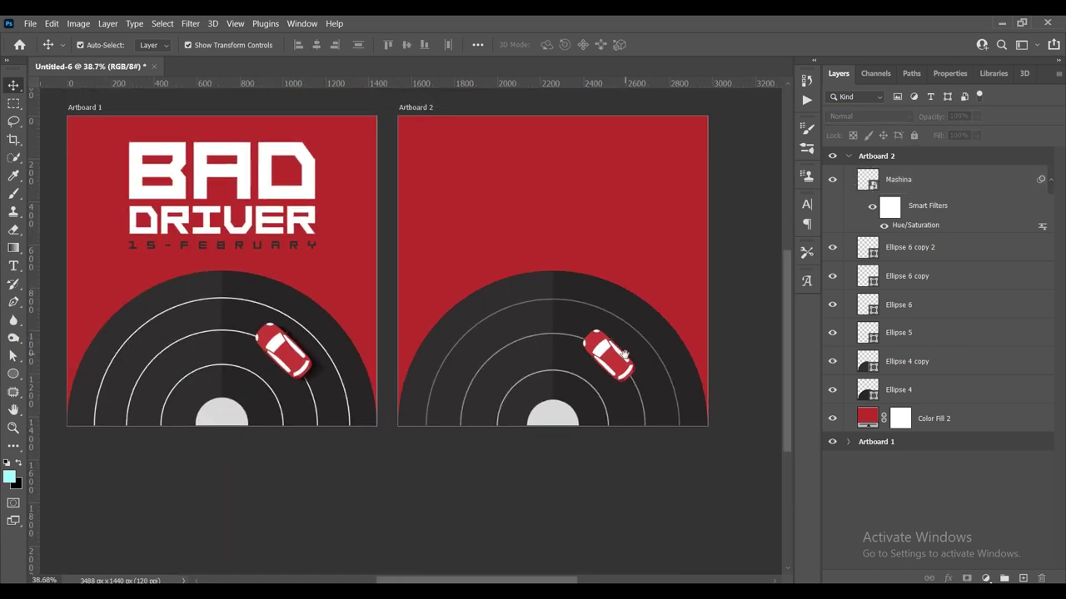
pyautogui.scroll(1, 575, 381)
pyautogui.scroll(1, 528, 374)
pyautogui.click(583, 364)
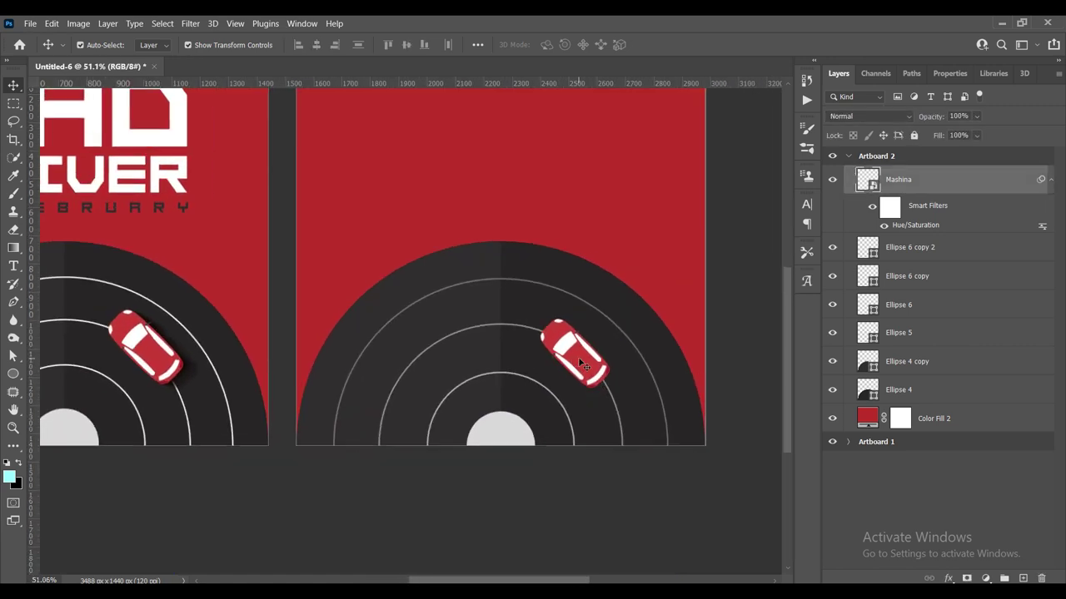
pyautogui.scroll(2, 261, 386)
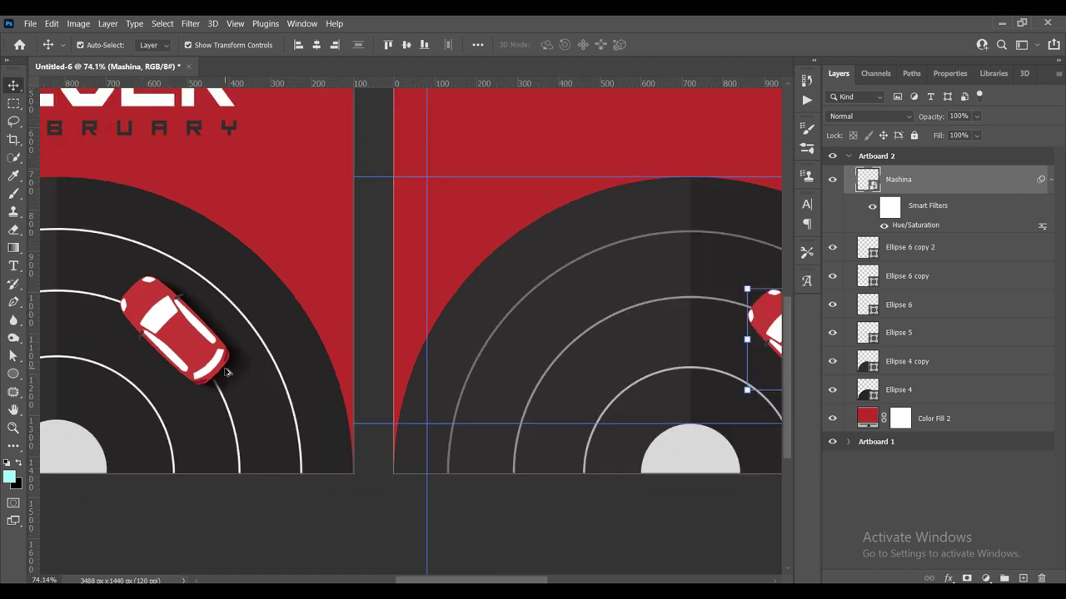
pyautogui.scroll(-2, 227, 372)
pyautogui.scroll(1, 316, 362)
pyautogui.scroll(1, 543, 445)
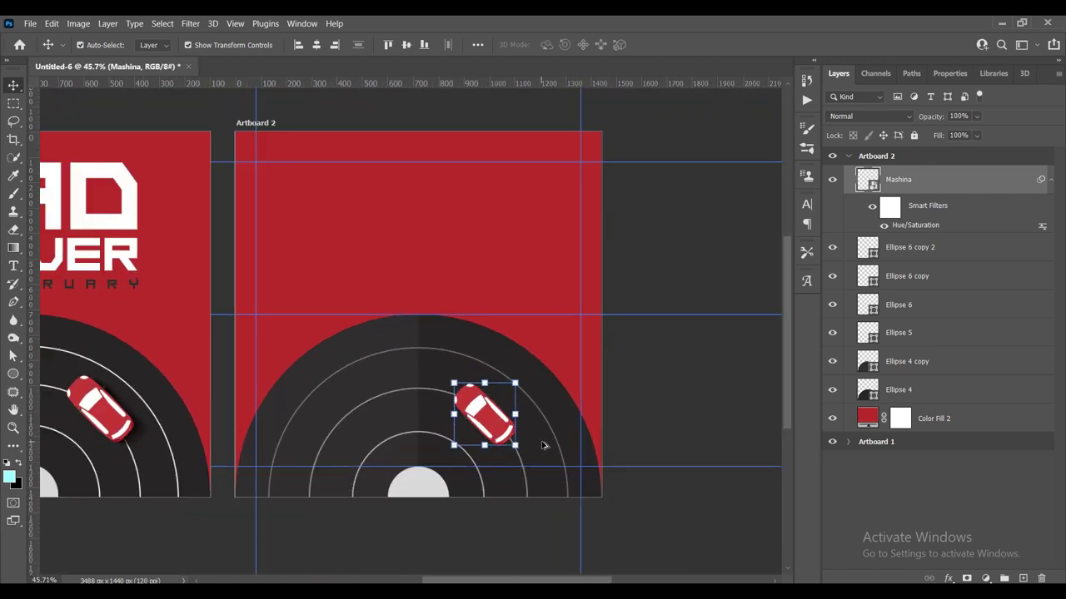
pyautogui.scroll(1, 542, 445)
pyautogui.scroll(1, 464, 371)
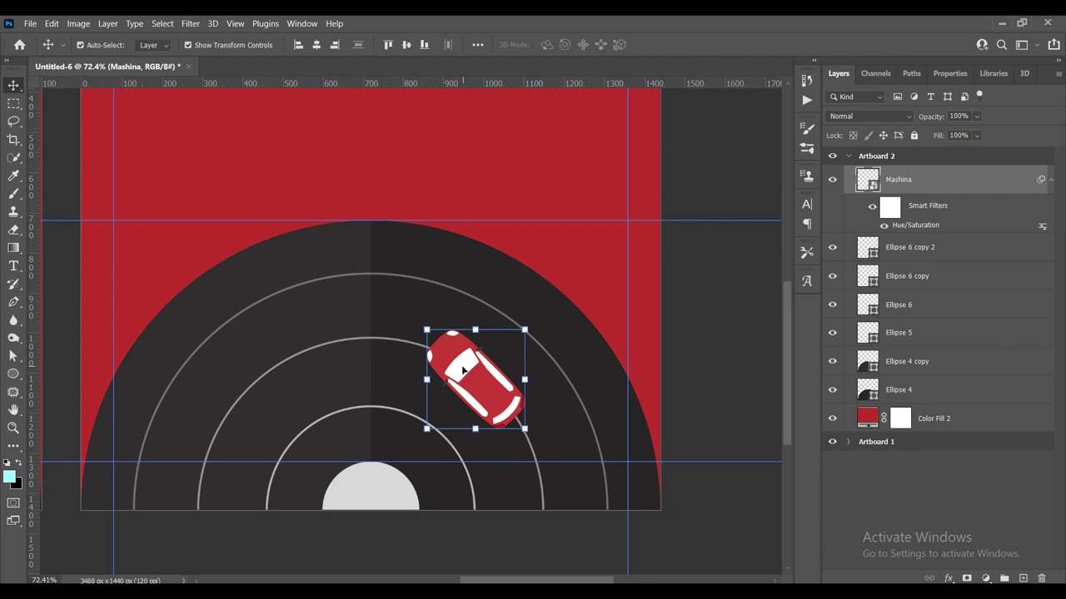
pyautogui.moveTo(464, 370); pyautogui.dragTo(469, 375)
pyautogui.moveTo(957, 180); pyautogui.dragTo(945, 303)
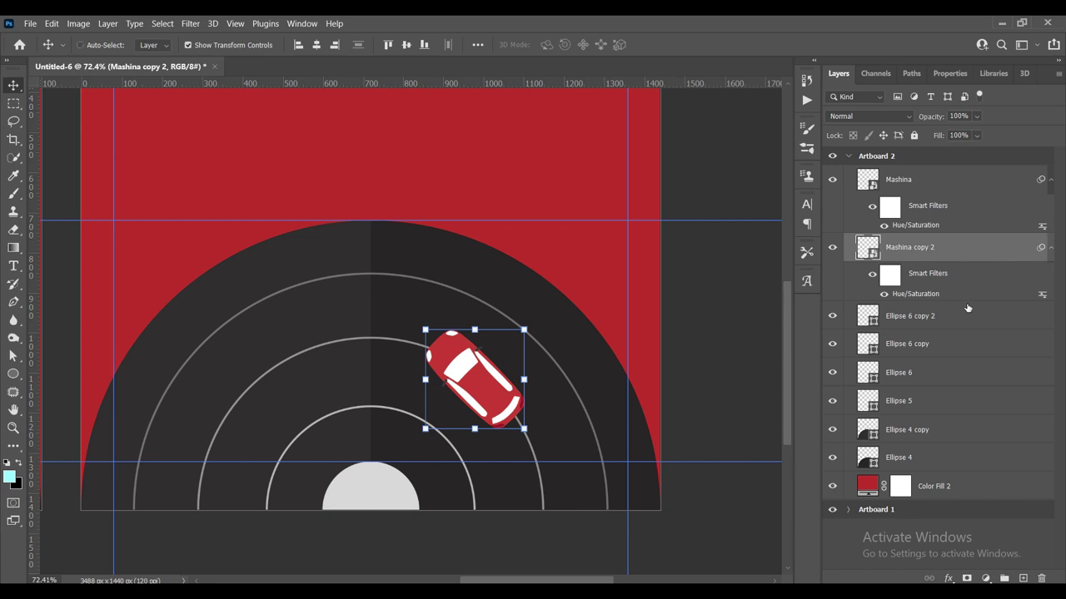
# Step: Apply Levels with output white at 20 to Mashina copy 2, toggling the original car to check
pyautogui.hotkey('ctrl', 'l')
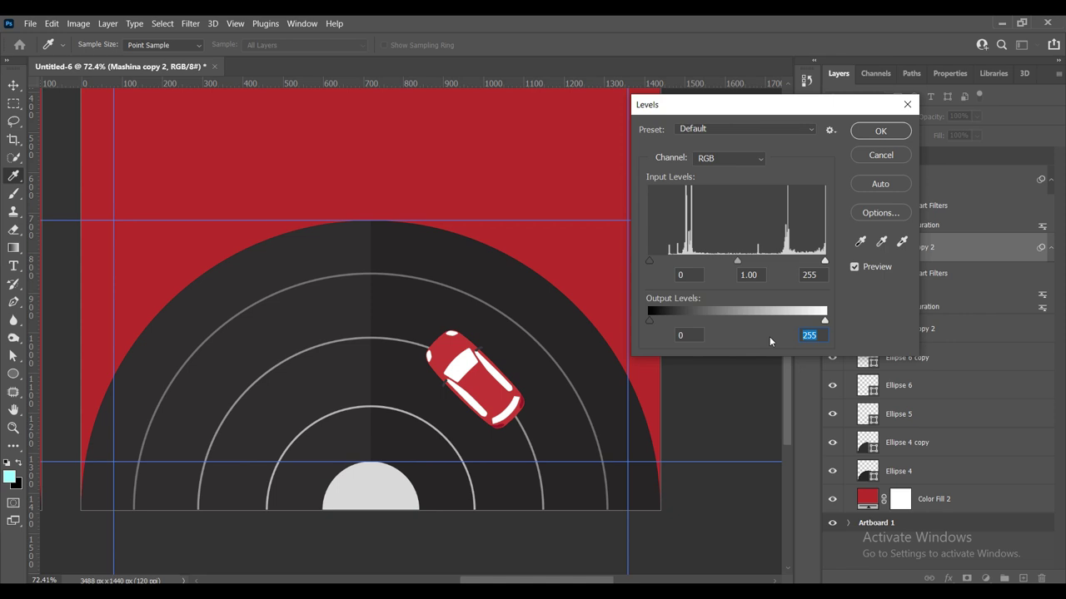
pyautogui.write('20')
pyautogui.doubleClick(805, 333)
pyautogui.click(881, 131)
pyautogui.click(833, 180)
pyautogui.click(832, 180)
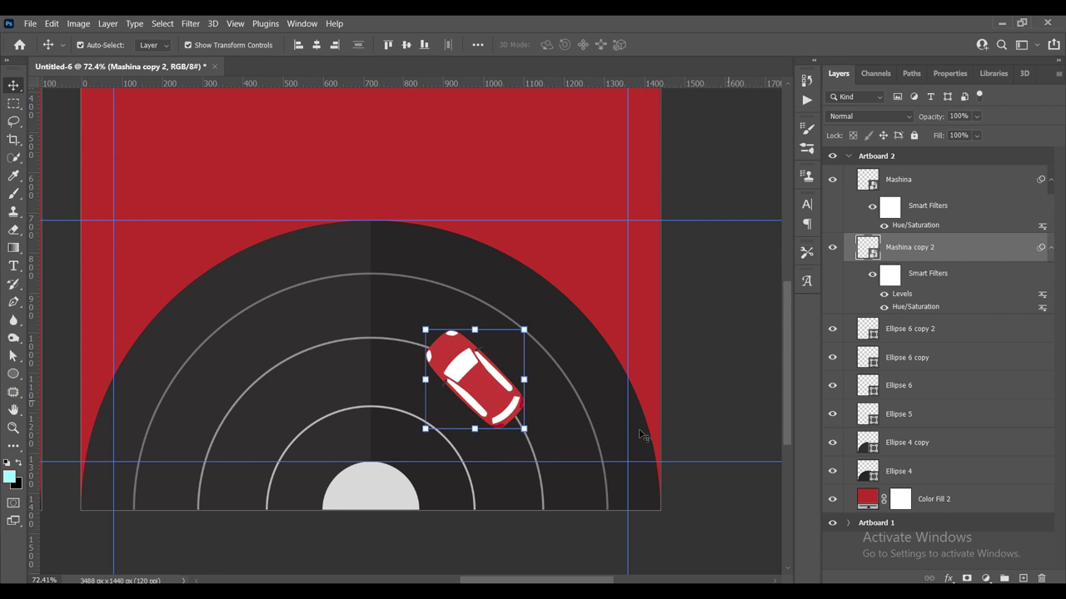
pyautogui.scroll(3, 511, 494)
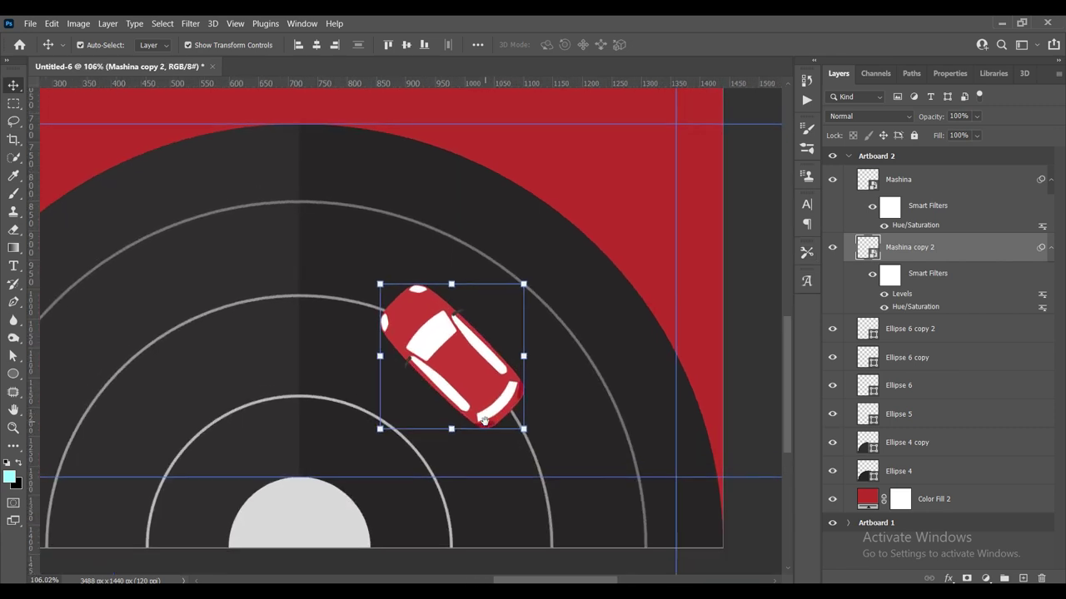
# Step: Start a Blur Gallery Path Blur on the car copy and lower its taper
pyautogui.click(190, 23)
pyautogui.moveTo(212, 203)
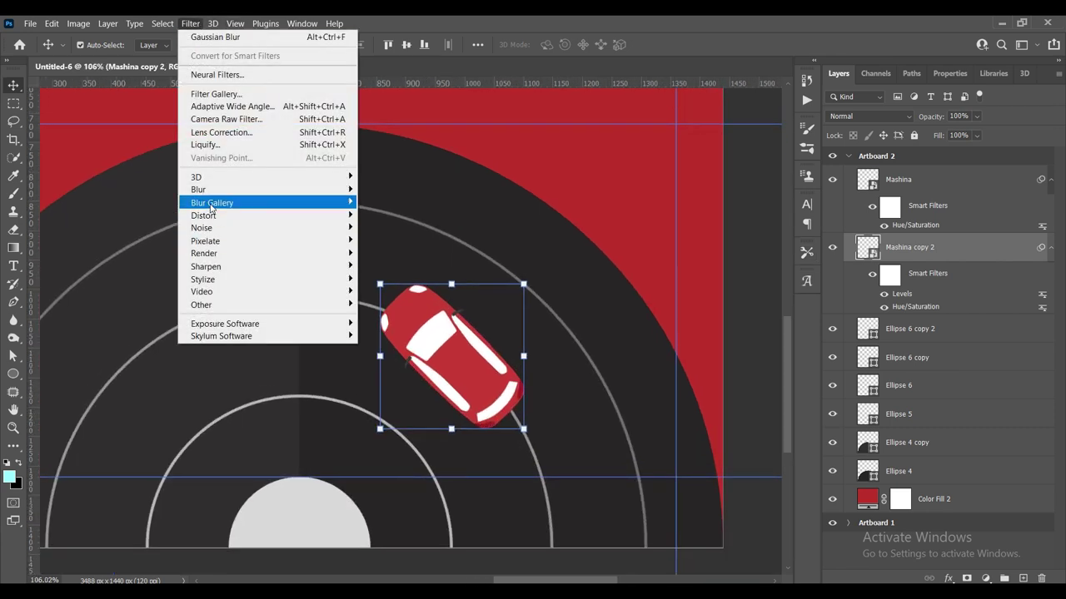
pyautogui.click(385, 241)
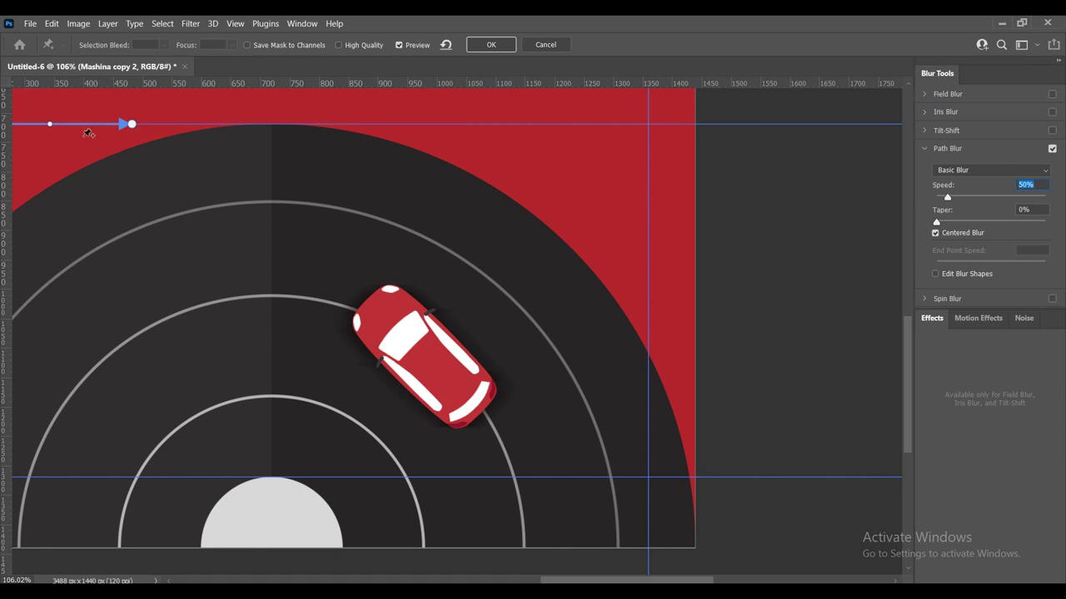
pyautogui.click(1033, 223)
pyautogui.moveTo(1033, 223); pyautogui.dragTo(960, 223)
pyautogui.click(1040, 185)
# Step: Replace the default blur path with a straight path running right from the car
pyautogui.click(131, 124)
pyautogui.press('Delete')
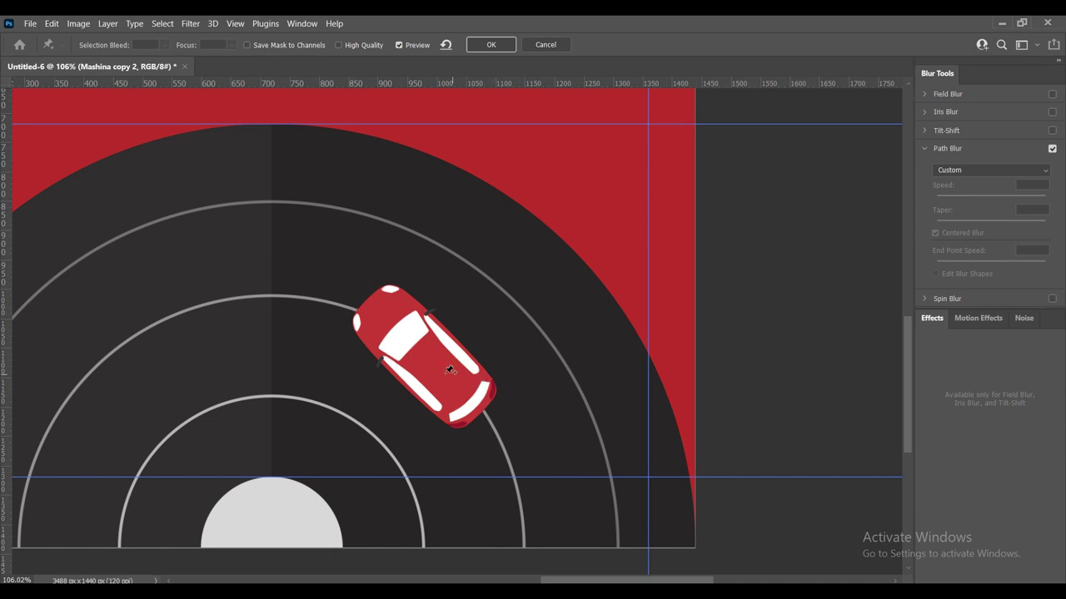
pyautogui.click(399, 344)
pyautogui.click(605, 382)
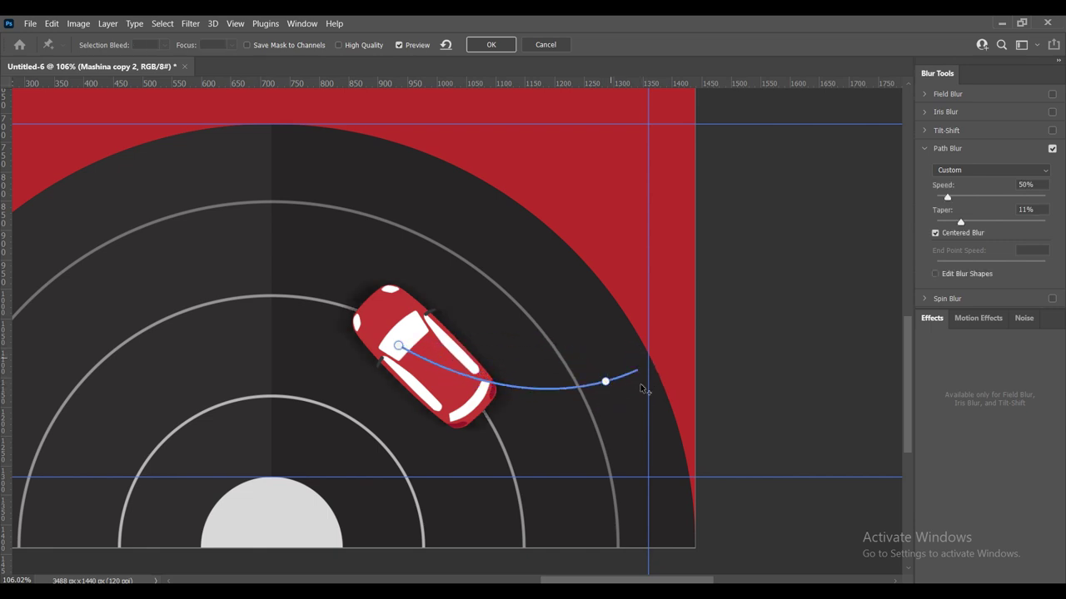
pyautogui.press('Escape')
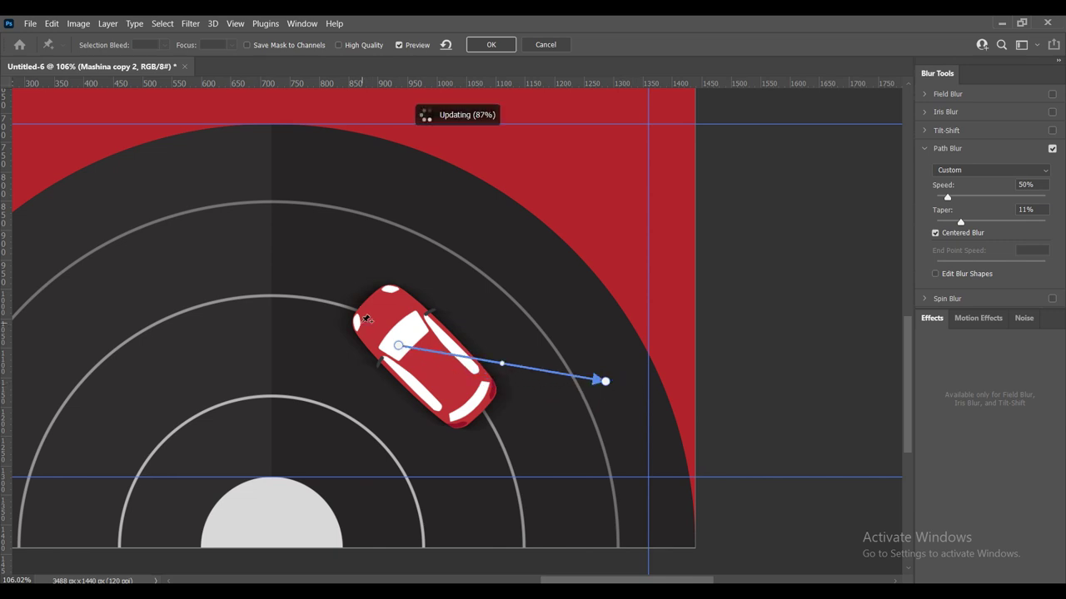
pyautogui.scroll(1, 367, 319)
pyautogui.scroll(1, 363, 325)
pyautogui.scroll(2, 358, 331)
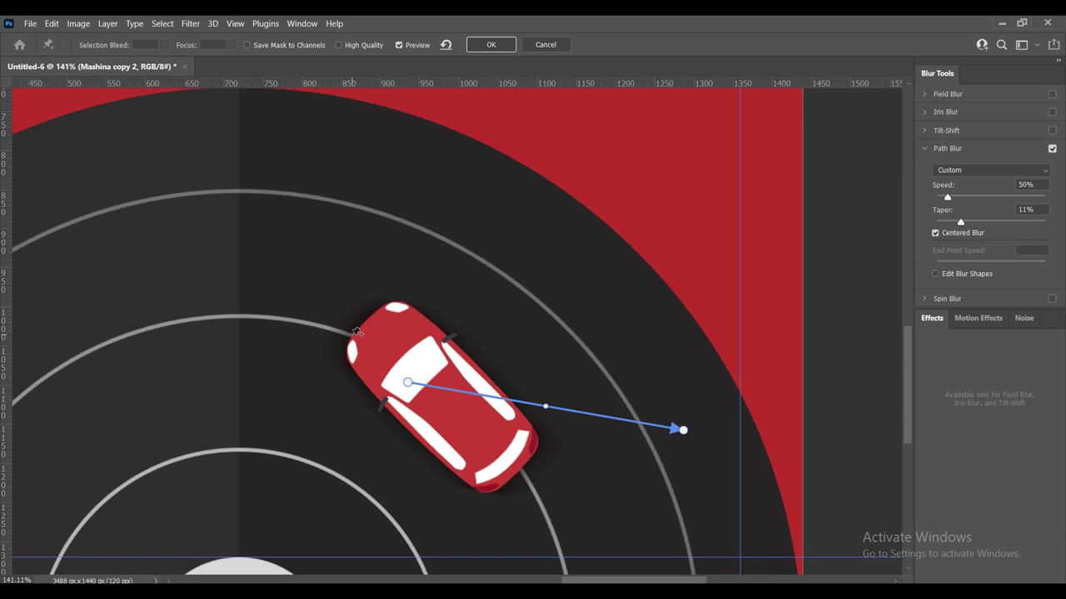
pyautogui.scroll(1, 357, 333)
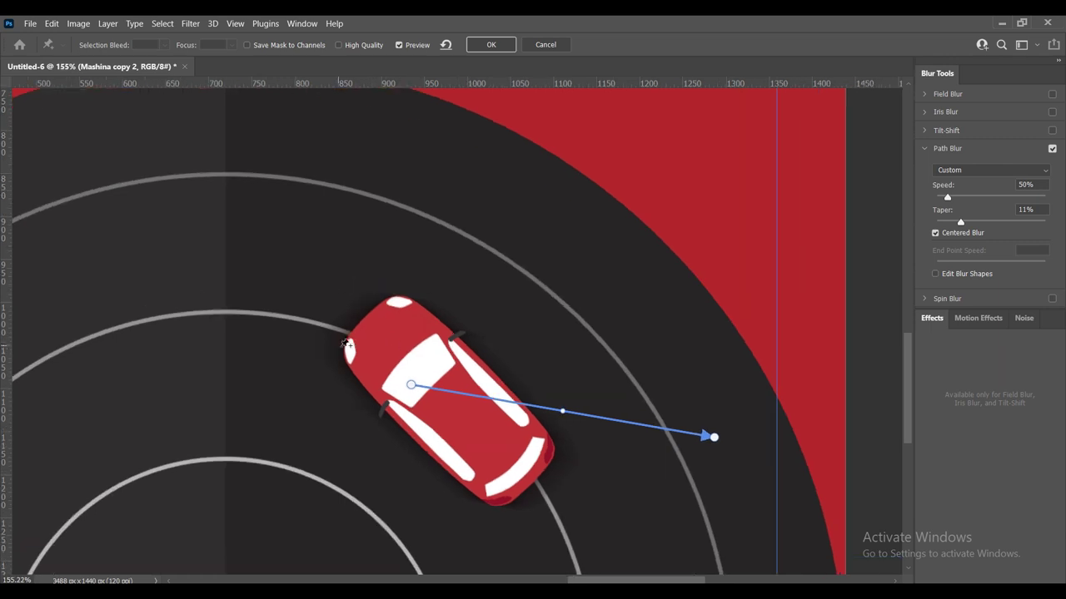
# Step: Uncheck Centered Blur, set Speed to 45%, and apply the path blur
pyautogui.click(935, 233)
pyautogui.write('6')
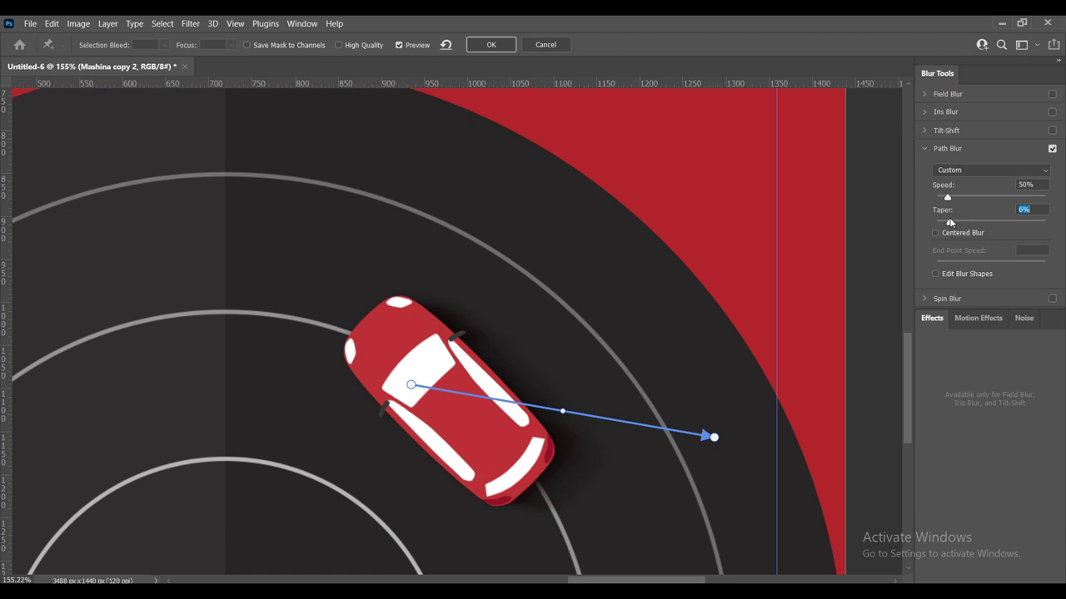
pyautogui.click(1041, 185)
pyautogui.write('45')
pyautogui.click(498, 46)
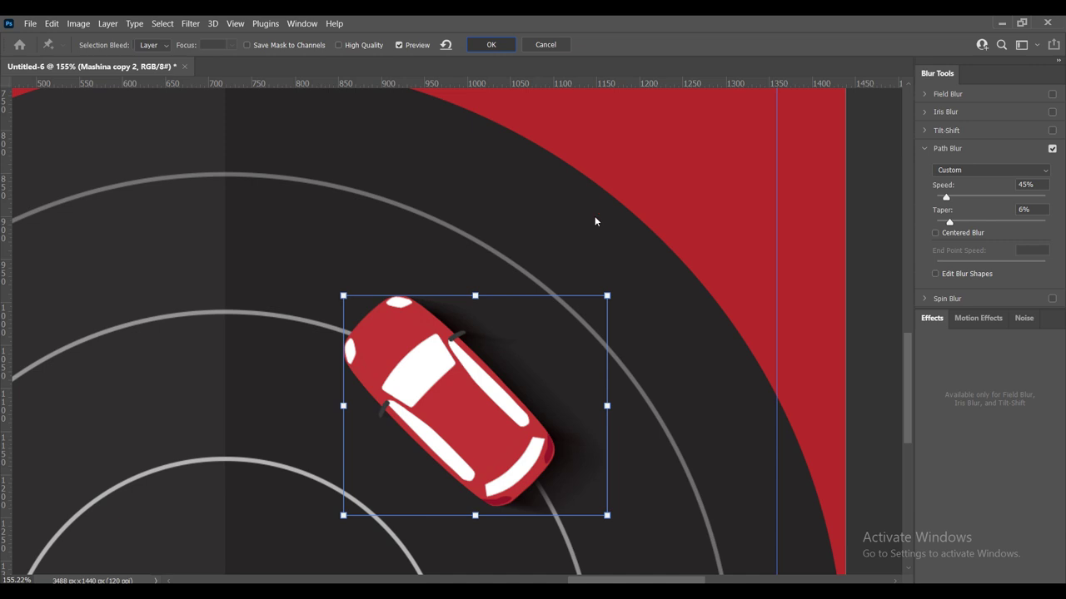
pyautogui.scroll(-1, 520, 363)
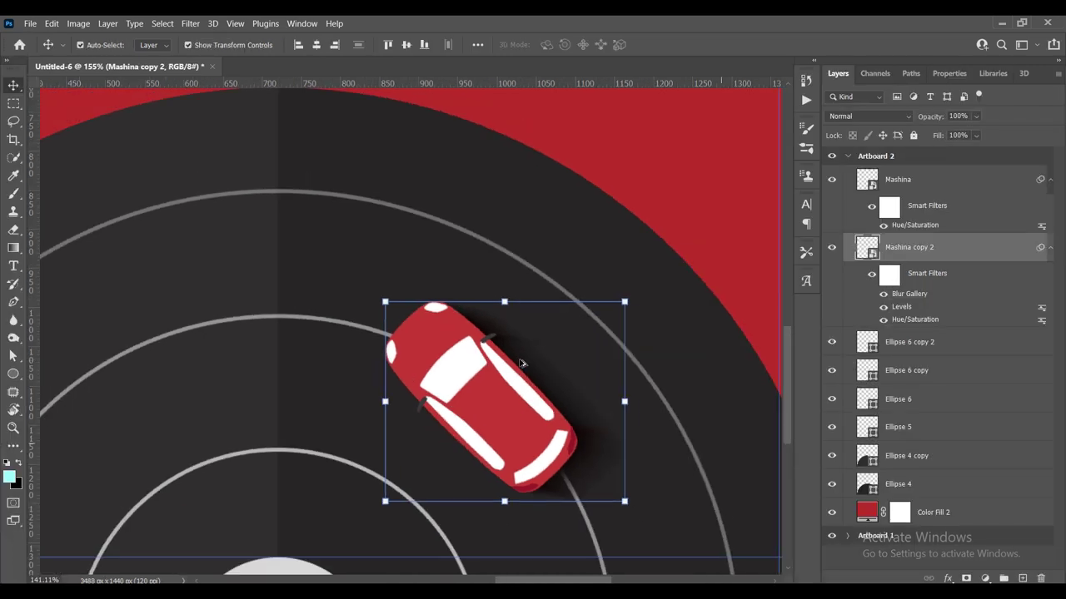
pyautogui.scroll(-3, 541, 370)
pyautogui.scroll(-1, 573, 385)
pyautogui.scroll(1, 572, 385)
pyautogui.scroll(2, 557, 395)
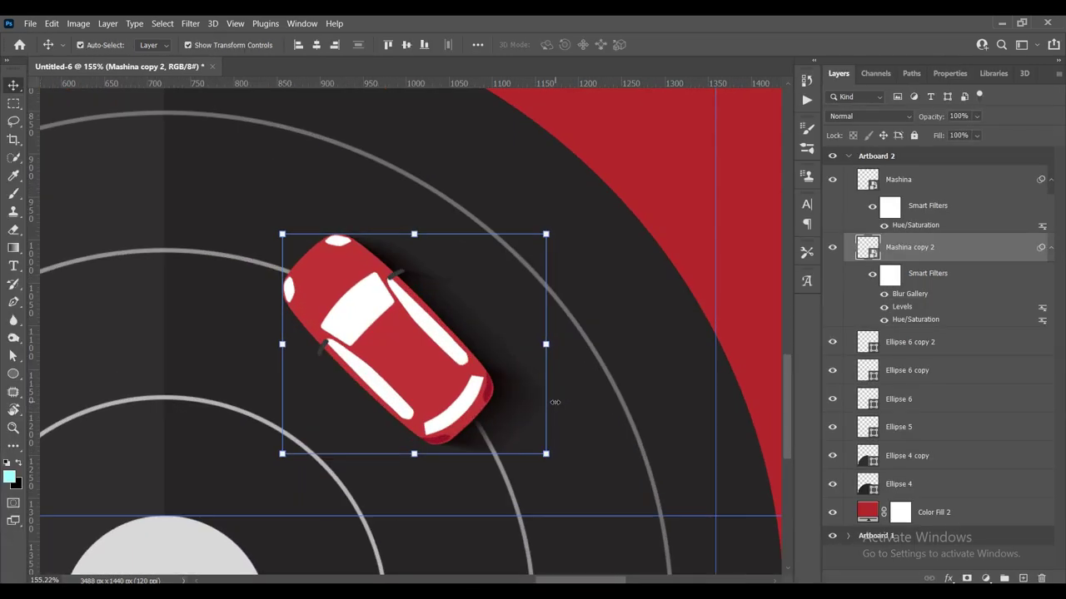
pyautogui.scroll(2, 545, 399)
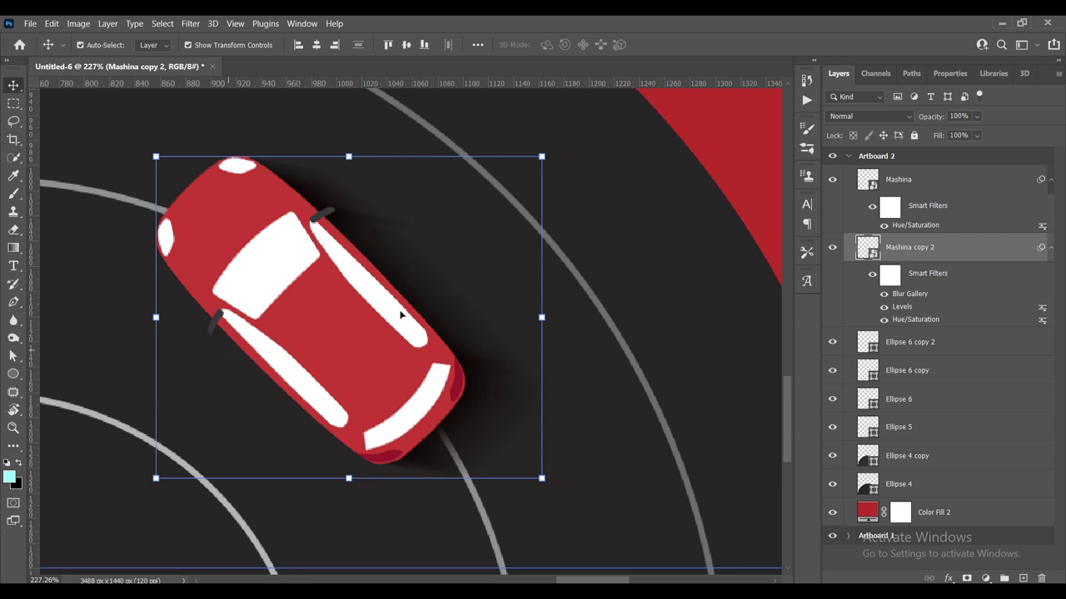
# Step: Apply a 4.0 Gaussian blur to the car copy
pyautogui.click(190, 24)
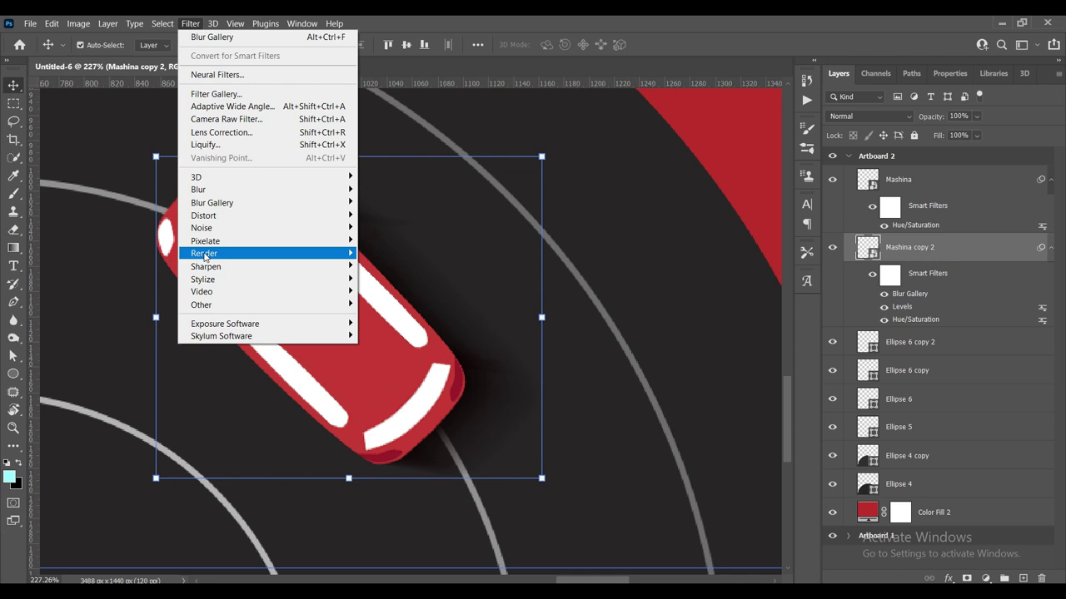
pyautogui.moveTo(198, 190)
pyautogui.click(375, 240)
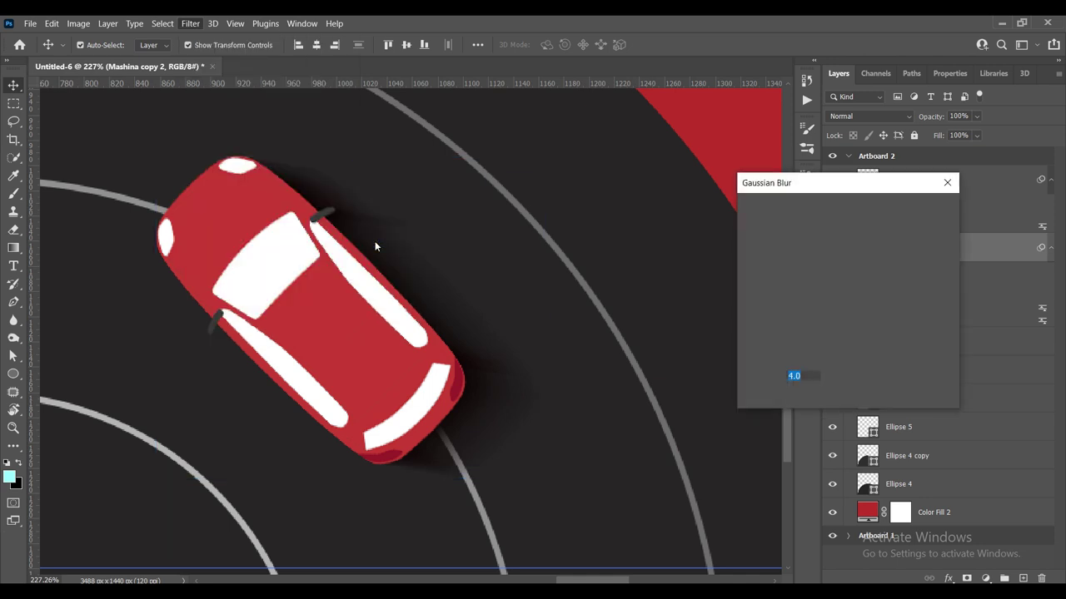
pyautogui.press('Return')
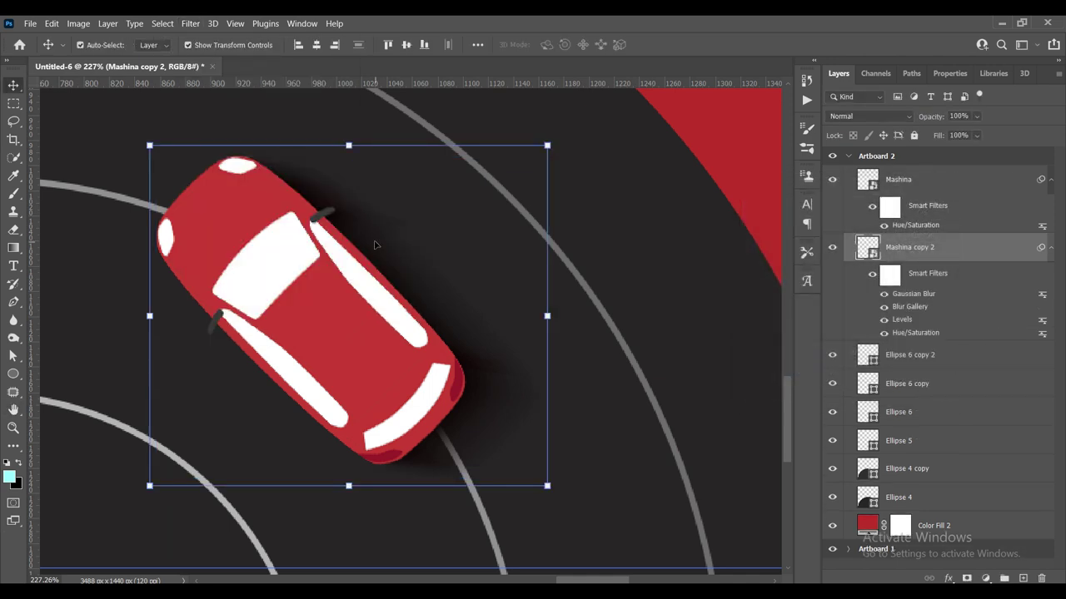
pyautogui.scroll(-10, 372, 261)
pyautogui.moveTo(475, 267); pyautogui.dragTo(583, 328)
pyautogui.scroll(1, 577, 338)
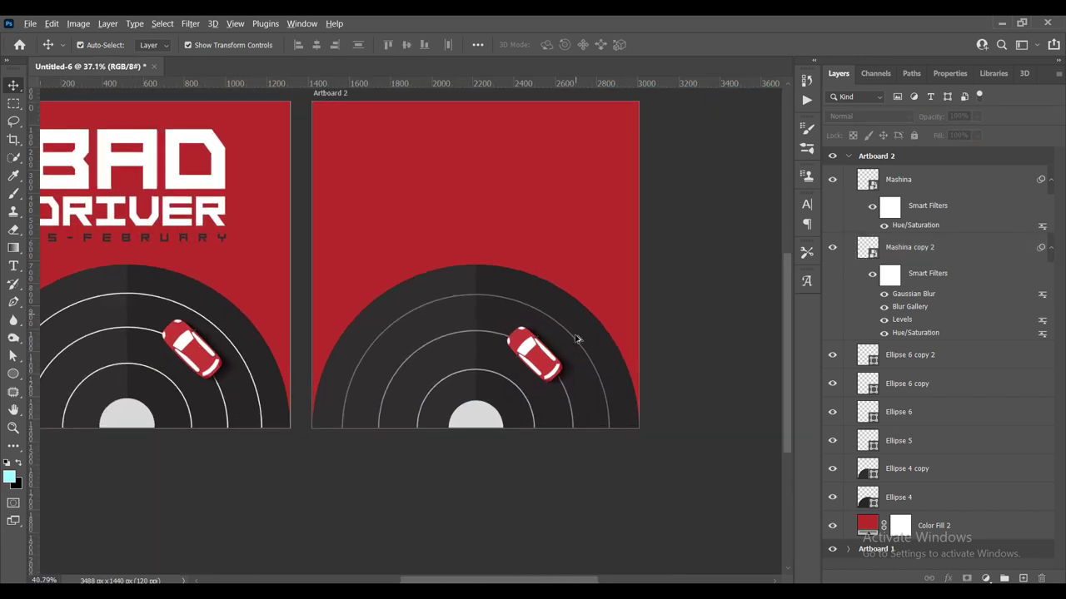
pyautogui.scroll(2, 566, 349)
# Step: Group the blurred car copy and the original car layer into a group named mashina
pyautogui.click(553, 360)
pyautogui.keyDown('ctrl'); pyautogui.click(950, 197); pyautogui.keyUp('ctrl')
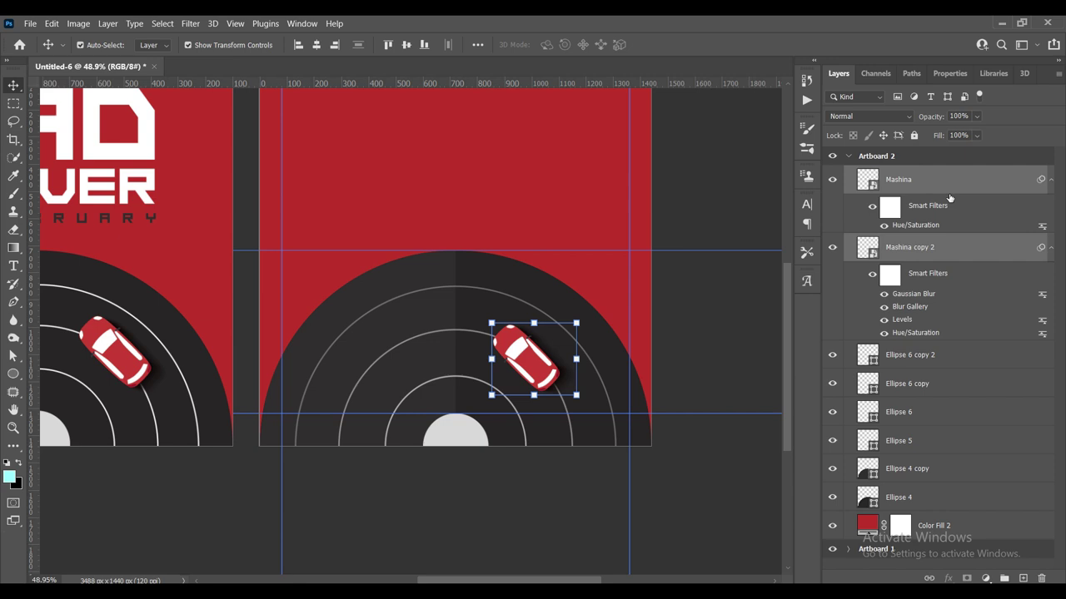
pyautogui.hotkey('ctrl', 'g')
pyautogui.doubleClick(895, 174)
pyautogui.write('mashina')
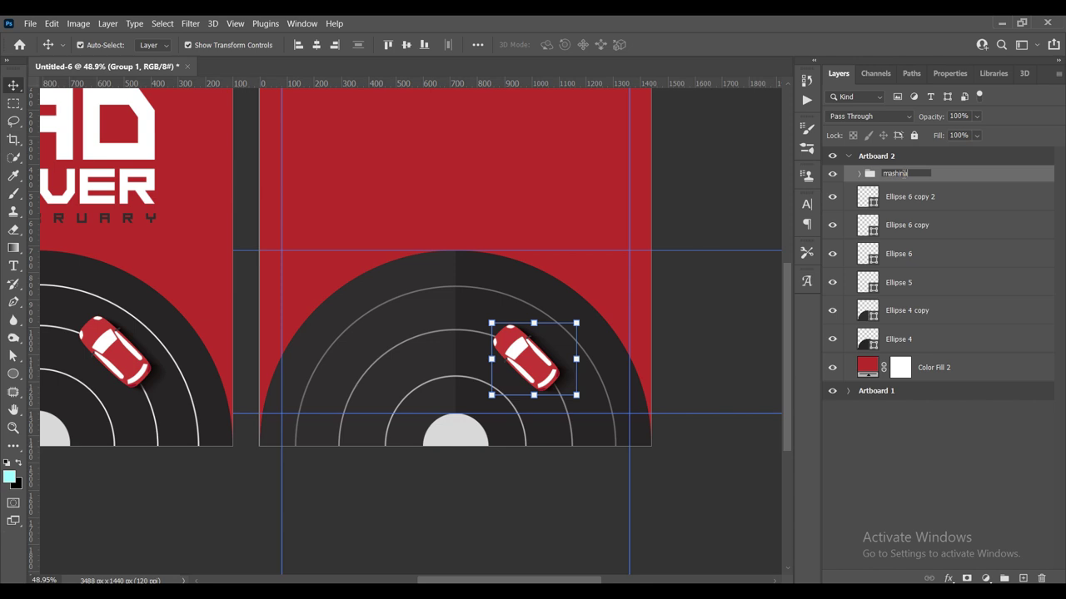
pyautogui.press('Return')
# Step: Scale the mashina car group up to about 109% on Artboard 2
pyautogui.scroll(1, 556, 413)
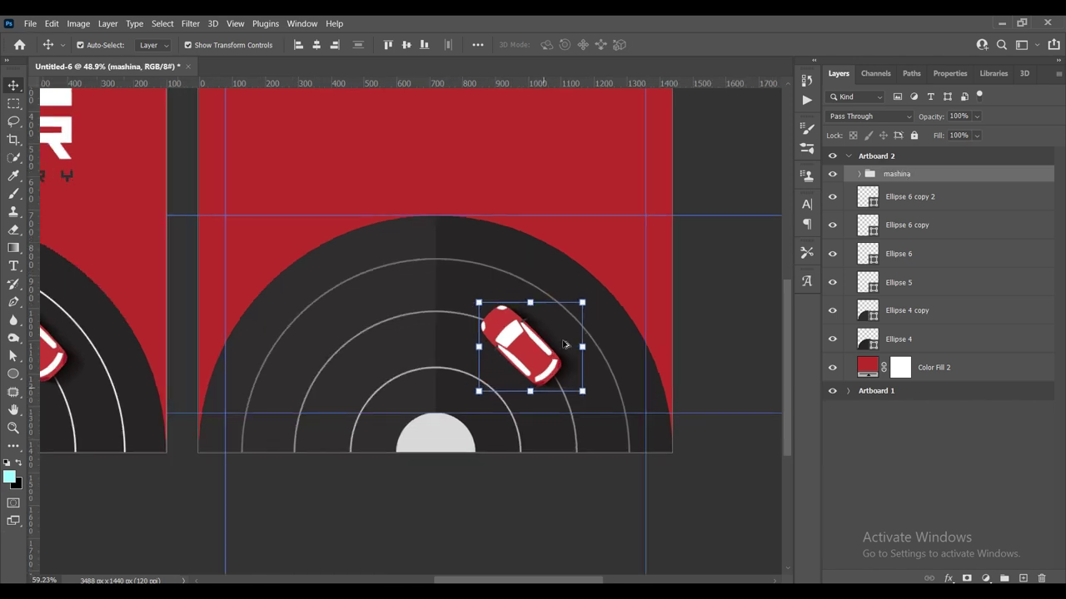
pyautogui.moveTo(581, 303); pyautogui.dragTo(564, 300)
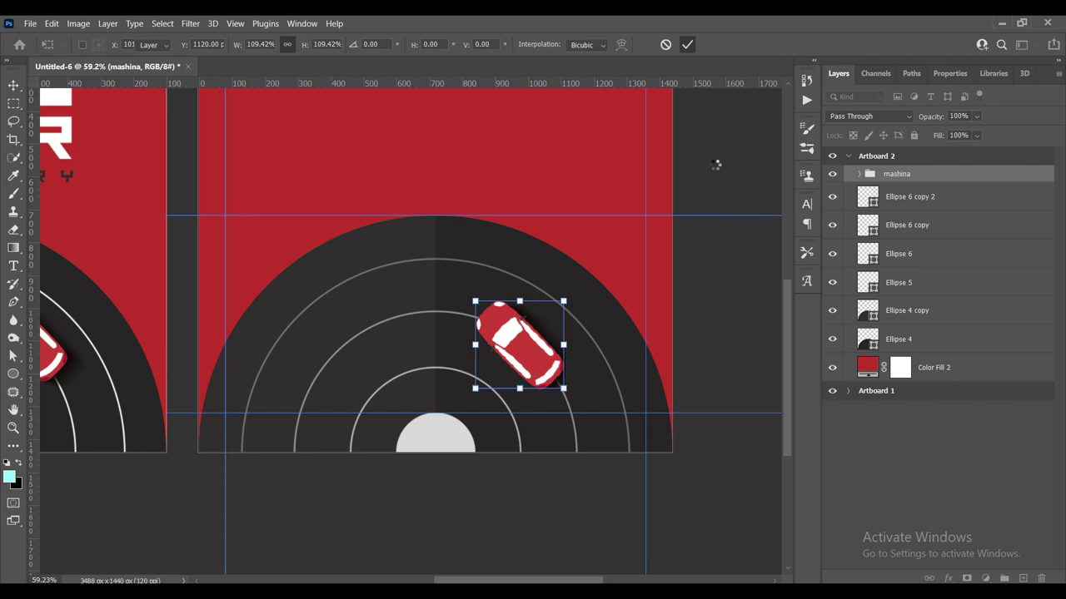
pyautogui.press('Return')
pyautogui.scroll(-1, 724, 249)
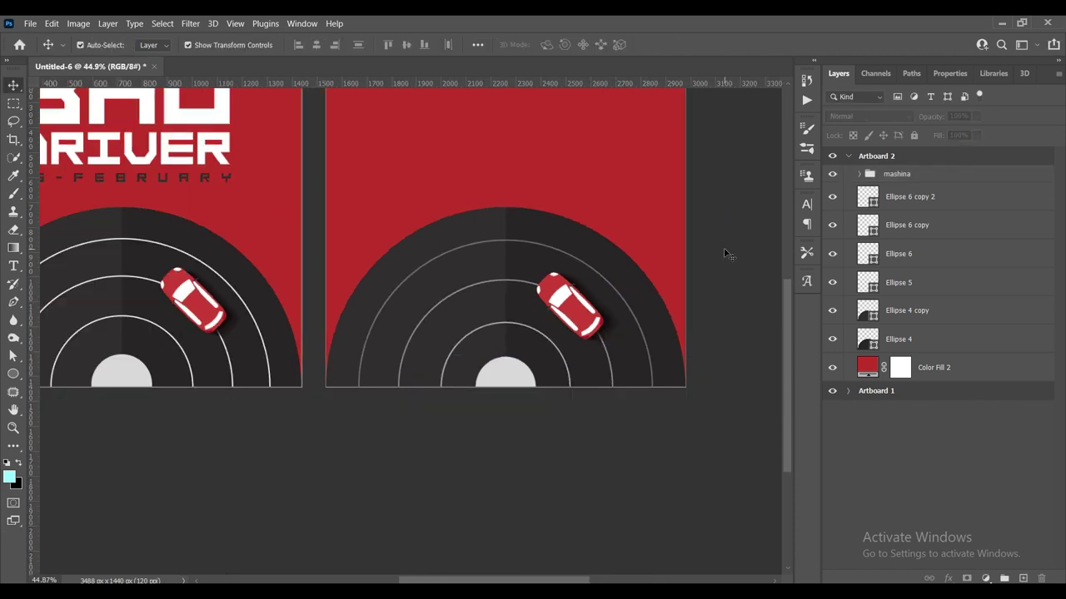
pyautogui.scroll(-1, 726, 252)
pyautogui.moveTo(610, 239); pyautogui.dragTo(584, 310)
pyautogui.scroll(1, 526, 242)
pyautogui.press('t')
pyautogui.scroll(1, 502, 221)
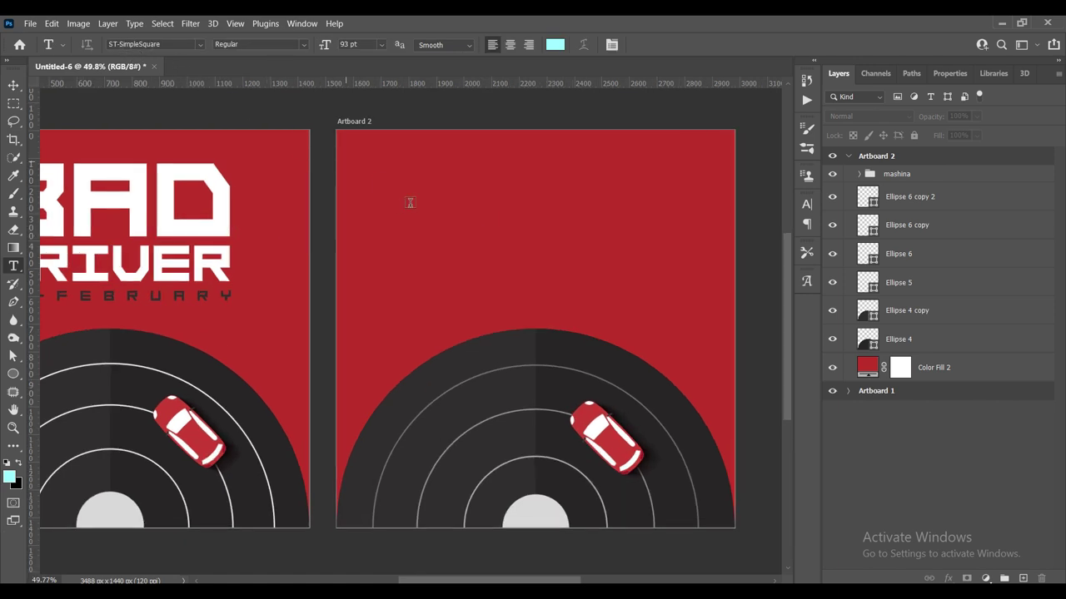
# Step: Add a centre-aligned white (ffffff) 'BAD' text line near Artboard 2's top
pyautogui.click(523, 226)
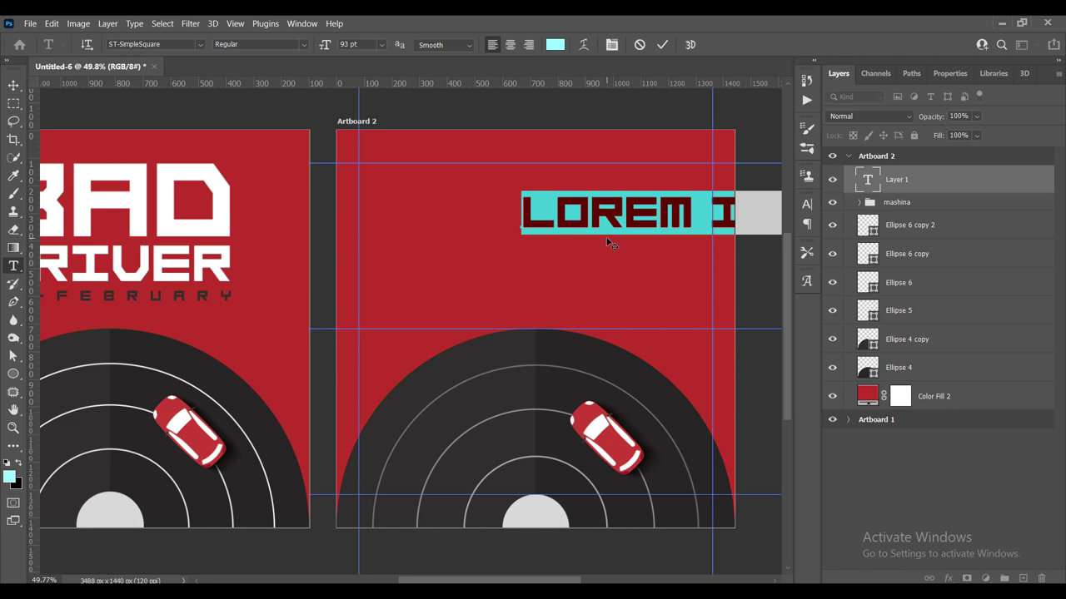
pyautogui.write('BA')
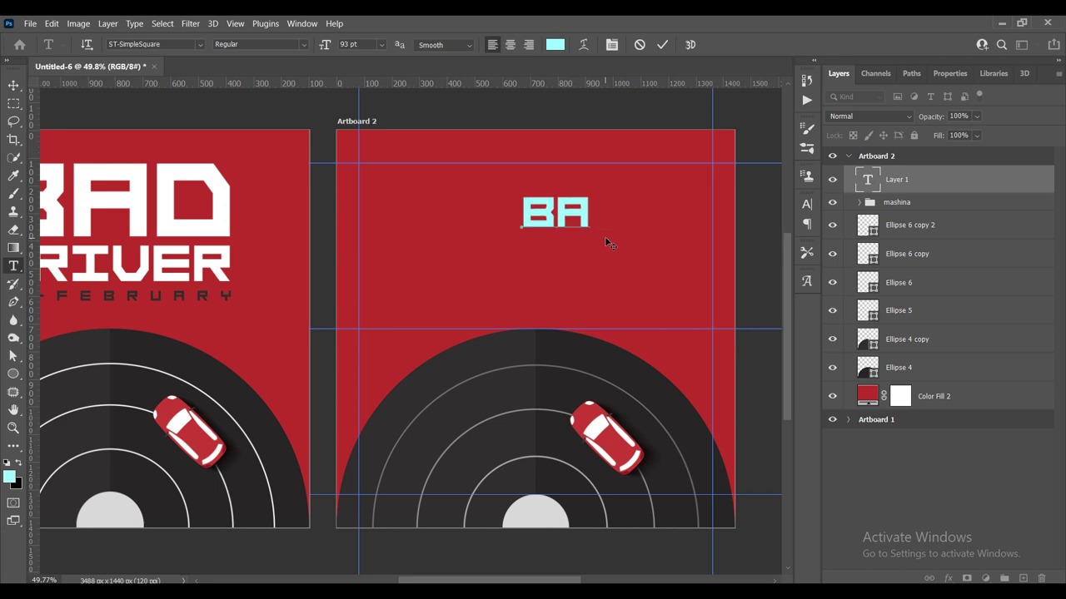
pyautogui.write('D')
pyautogui.hotkey('ctrl', 'a')
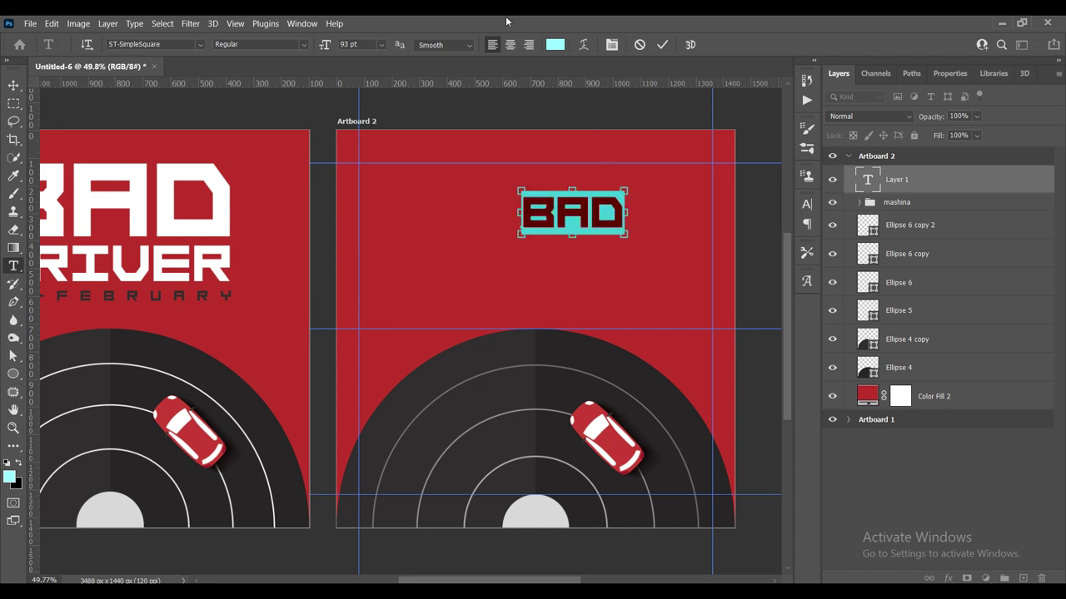
pyautogui.click(510, 44)
pyautogui.click(555, 45)
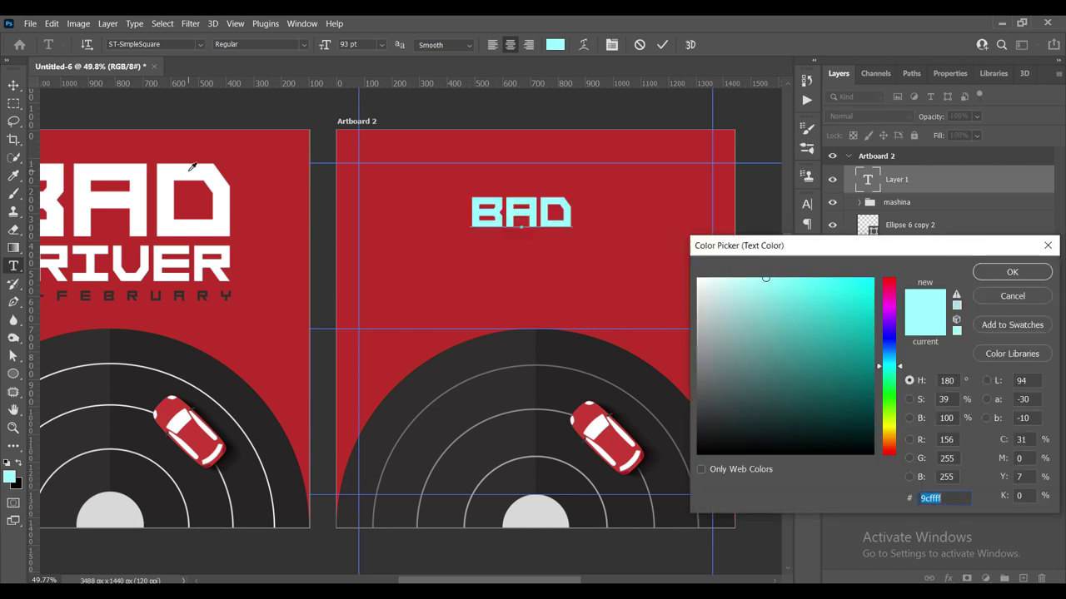
pyautogui.write('ffffff')
pyautogui.click(1024, 277)
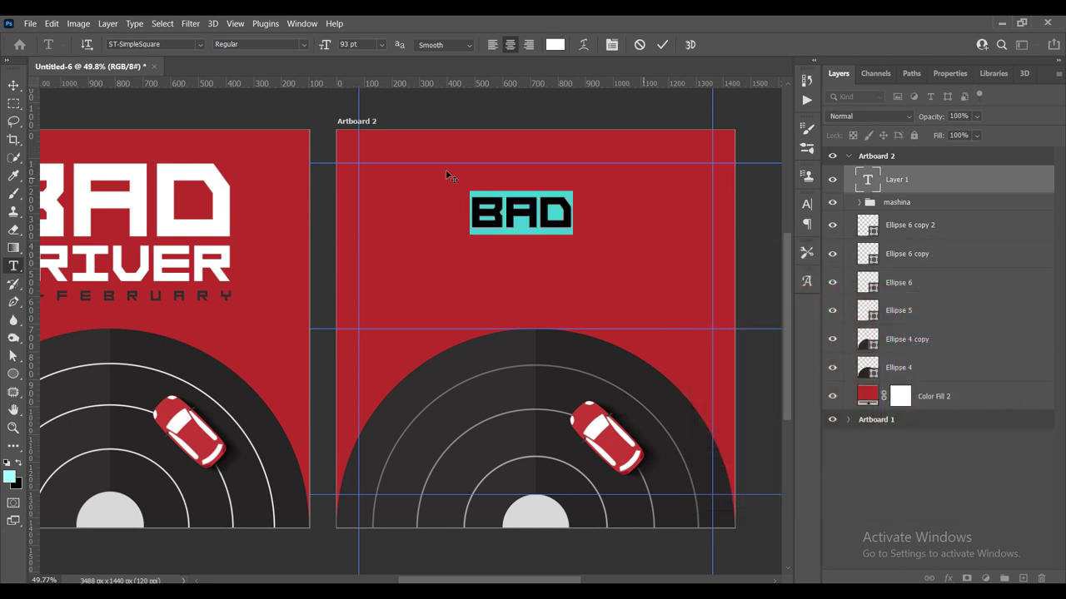
pyautogui.hotkey('ctrl', 'Return')
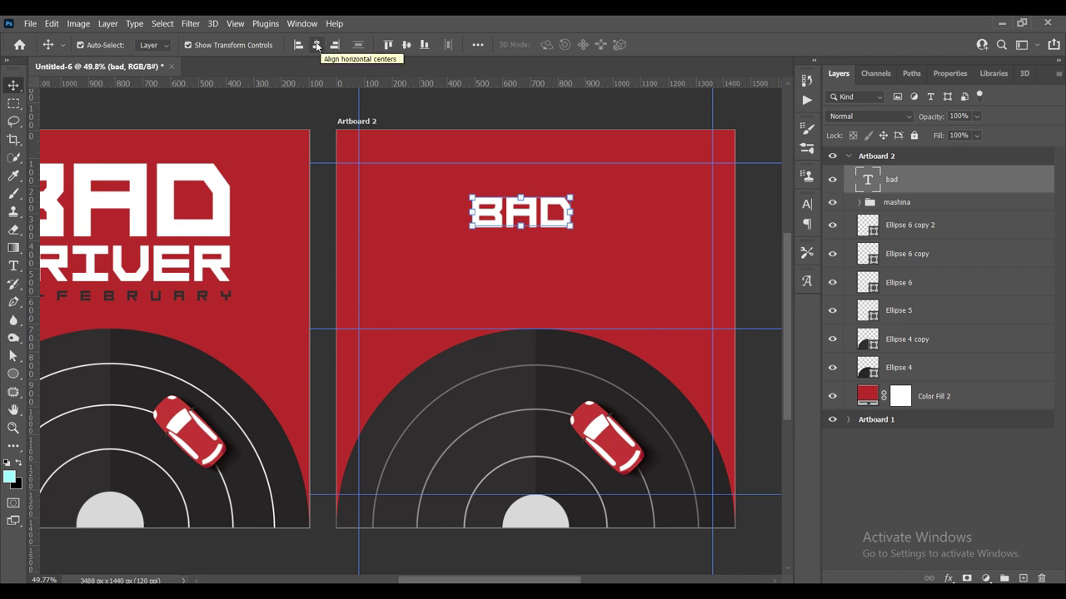
# Step: Centre BAD on the artboard, set it to 223 pt, and position it near the top
pyautogui.click(317, 45)
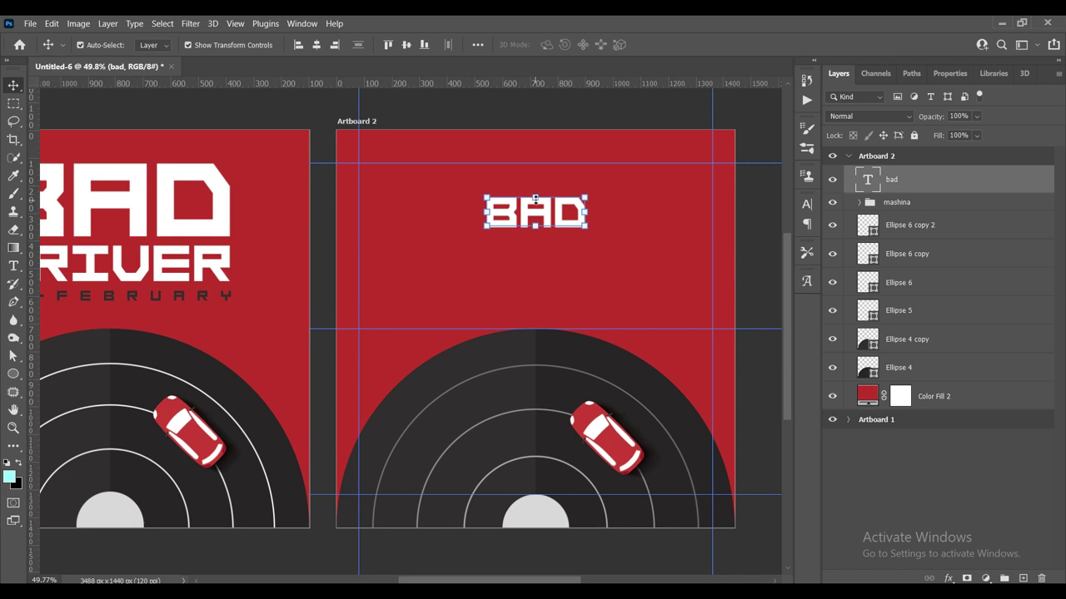
pyautogui.click(947, 74)
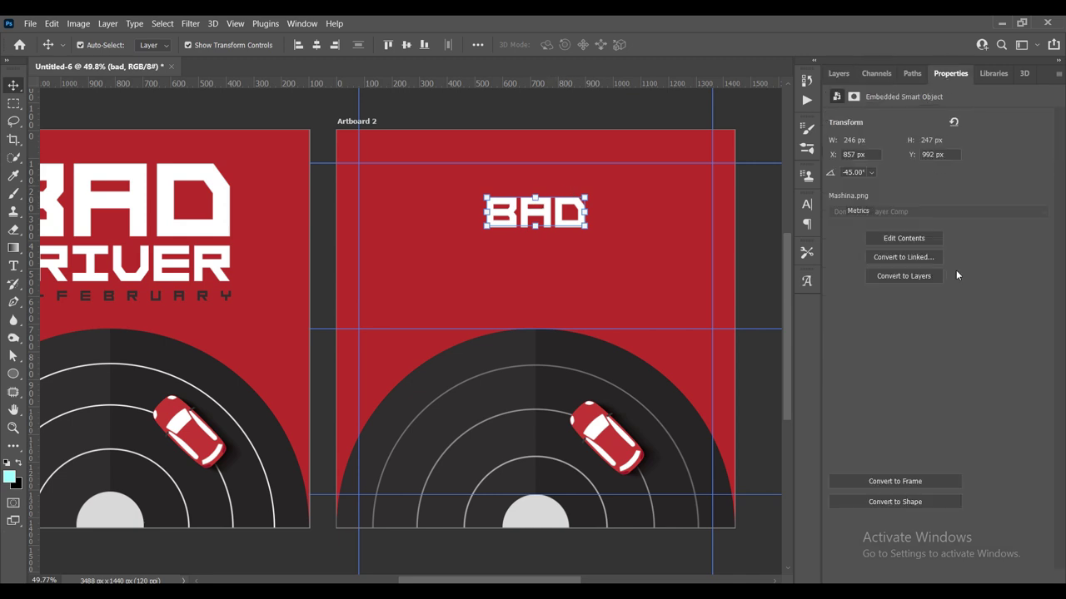
pyautogui.click(865, 194)
pyautogui.write('223')
pyautogui.press('Return')
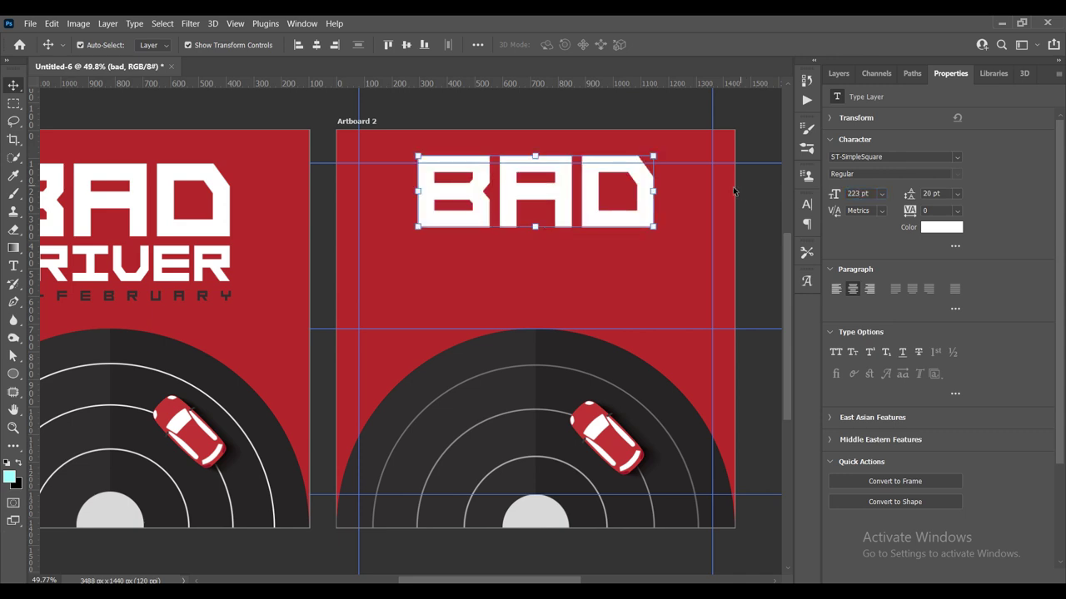
pyautogui.moveTo(550, 199); pyautogui.dragTo(558, 202)
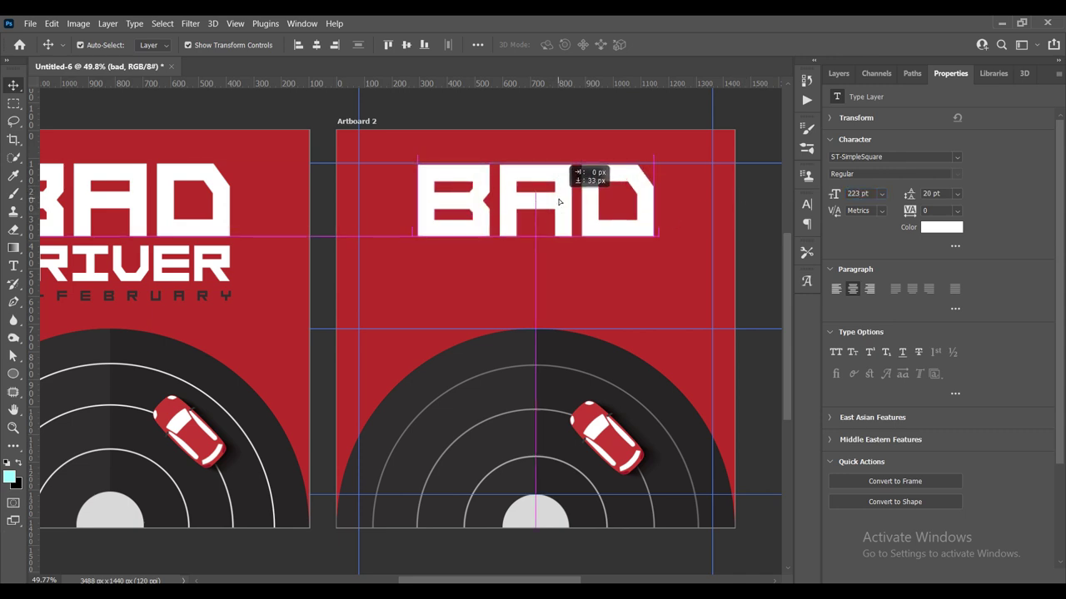
pyautogui.scroll(3, 560, 200)
pyautogui.scroll(1, 551, 223)
pyautogui.moveTo(550, 223); pyautogui.dragTo(533, 222)
# Step: Duplicate the BAD title just below the original and begin editing the copy
pyautogui.scroll(-1, 533, 222)
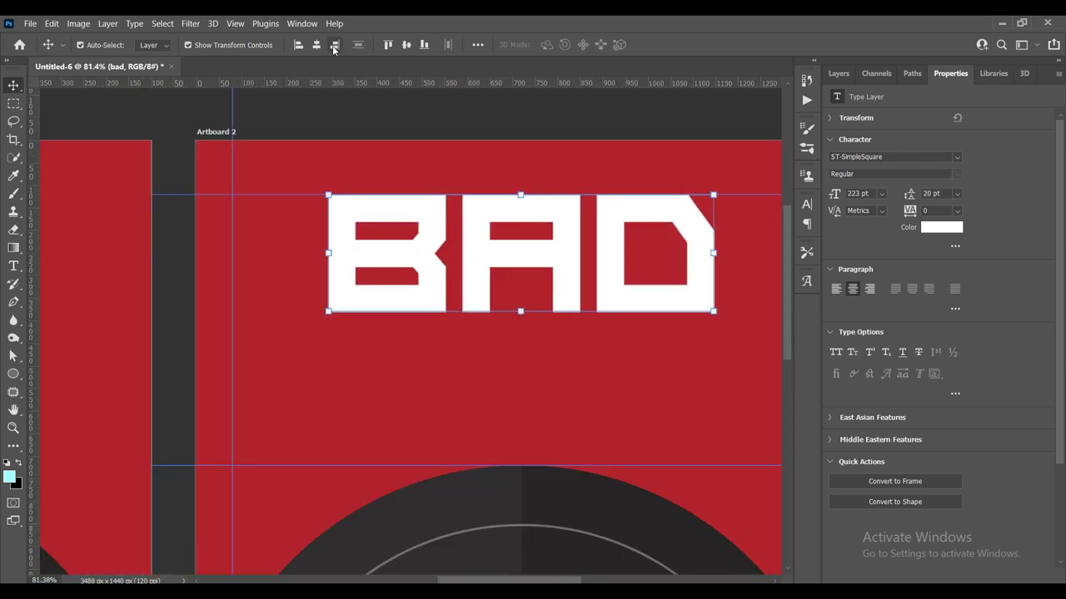
pyautogui.scroll(-1, 582, 237)
pyautogui.scroll(-1, 582, 237)
pyautogui.scroll(1, 578, 233)
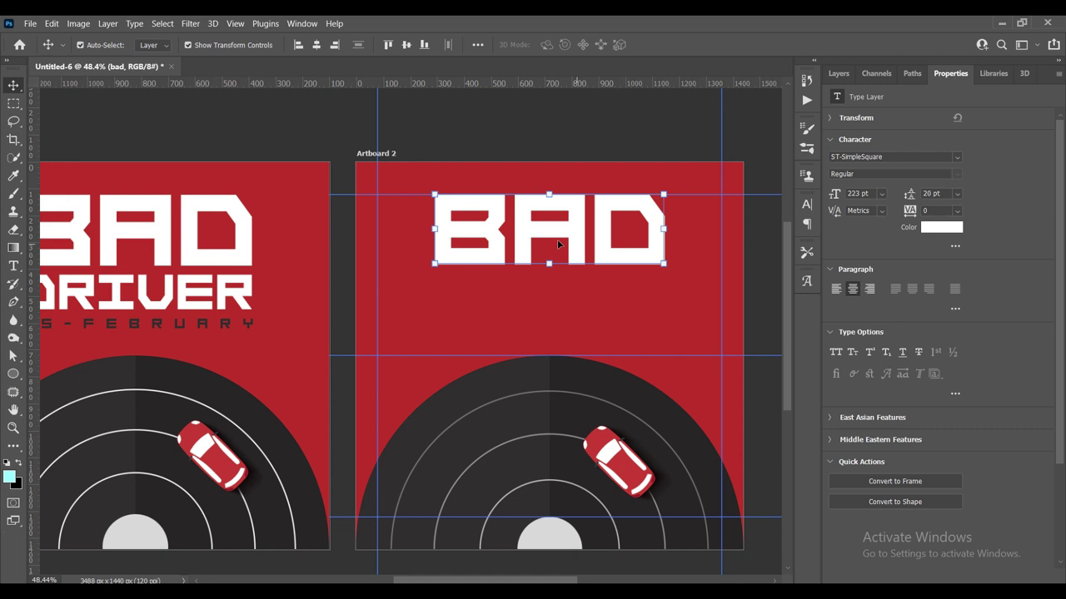
pyautogui.scroll(1, 576, 232)
pyautogui.keyDown('alt'); pyautogui.moveTo(577, 232); pyautogui.dragTo(580, 334); pyautogui.keyUp('alt')
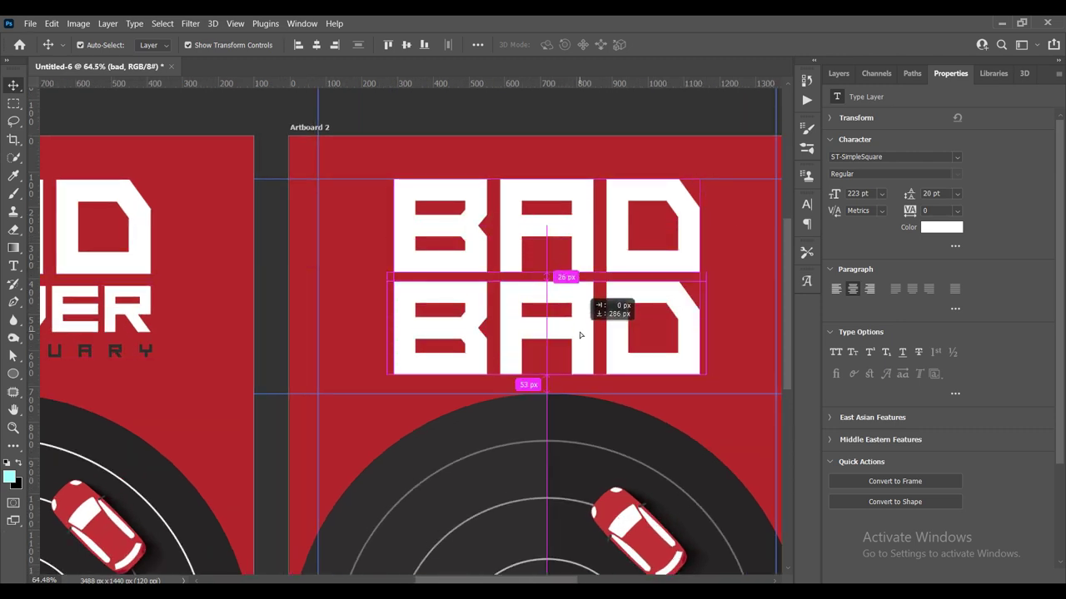
pyautogui.doubleClick(579, 331)
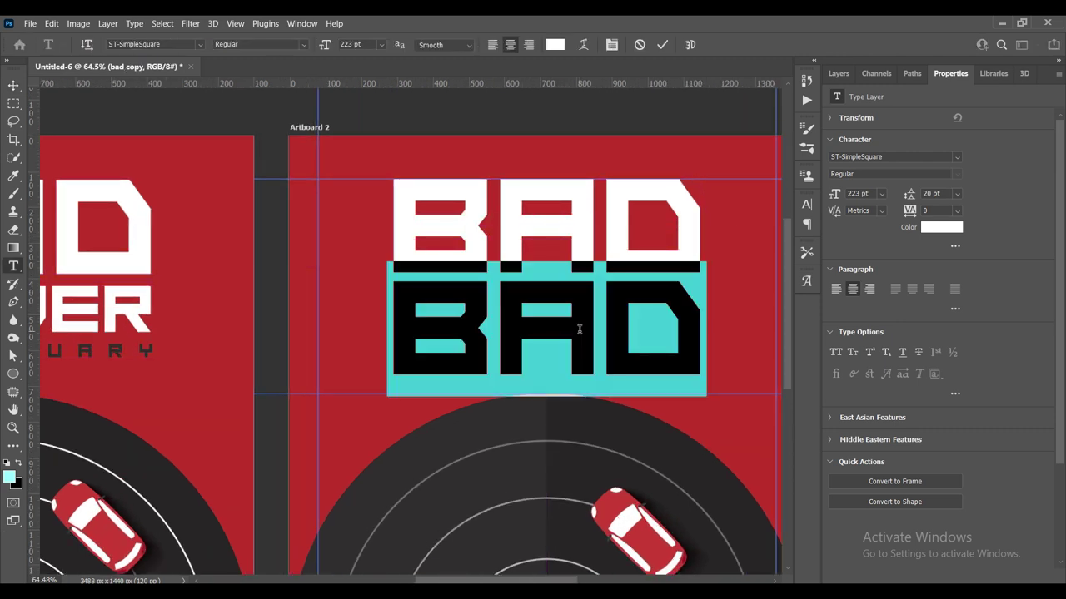
# Step: Change the copied text to 'DRIVER' at 72 pt
pyautogui.write('DRI')
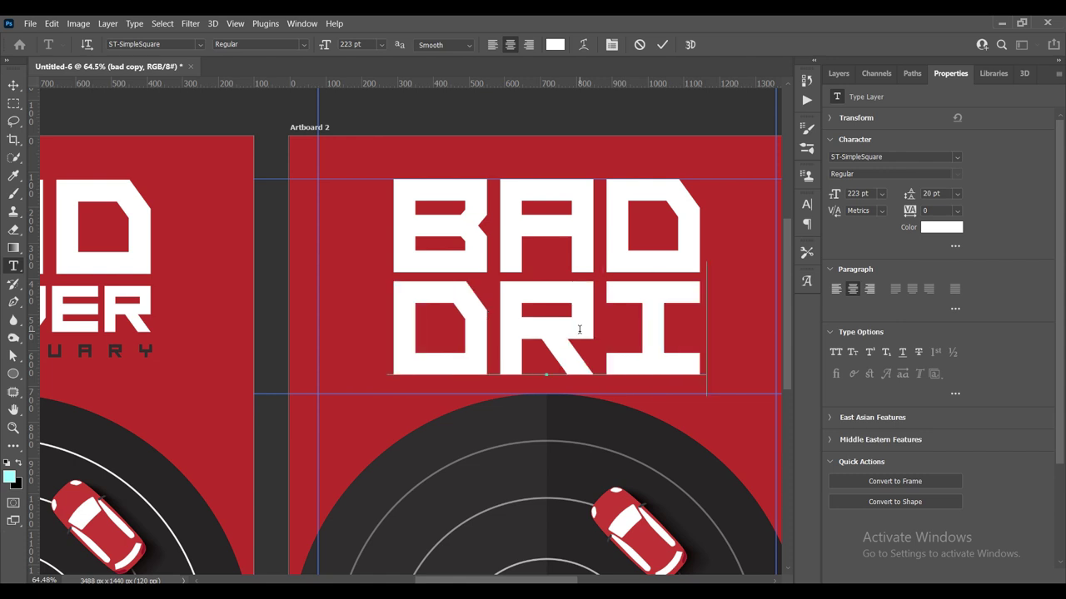
pyautogui.write('VER')
pyautogui.hotkey('ctrl', 'a')
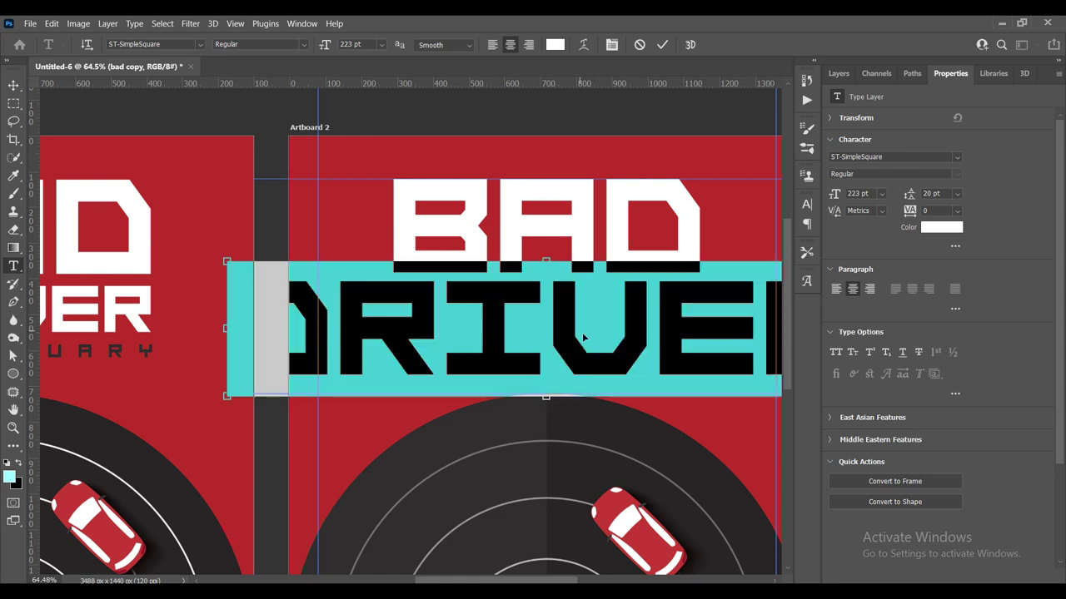
pyautogui.click(881, 194)
pyautogui.click(878, 376)
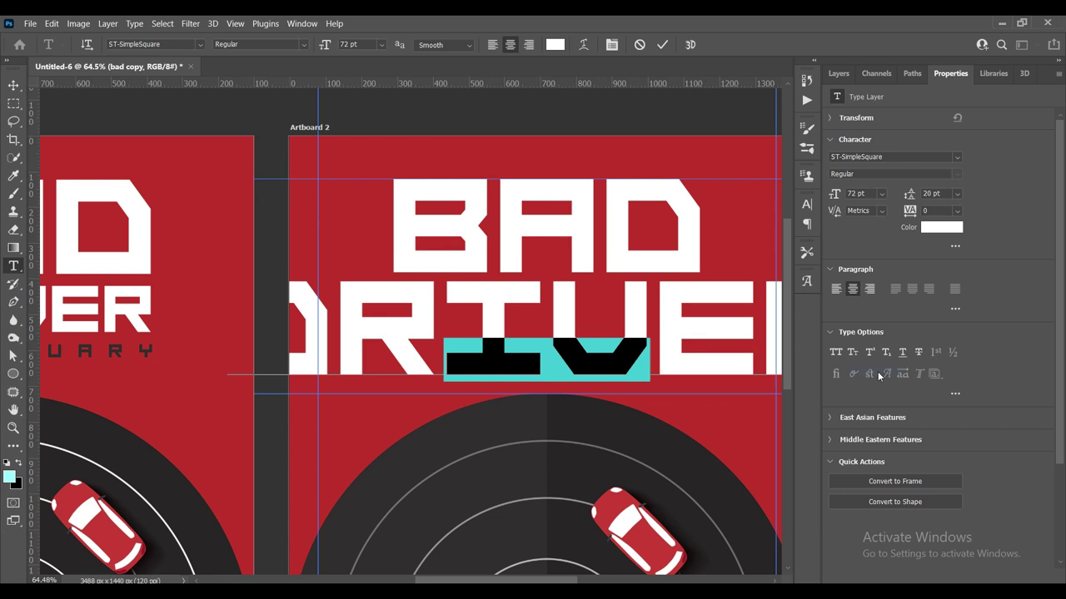
pyautogui.click(16, 90)
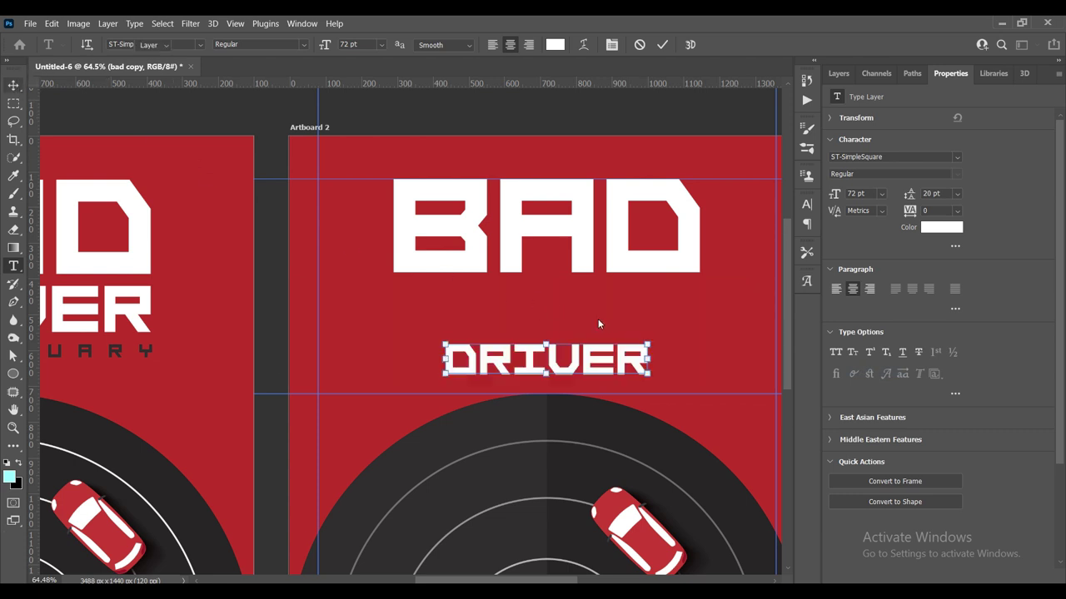
# Step: Move DRIVER up beneath BAD and centre it horizontally on the artboard
pyautogui.scroll(1, 477, 340)
pyautogui.scroll(1, 477, 339)
pyautogui.moveTo(477, 339); pyautogui.dragTo(477, 283)
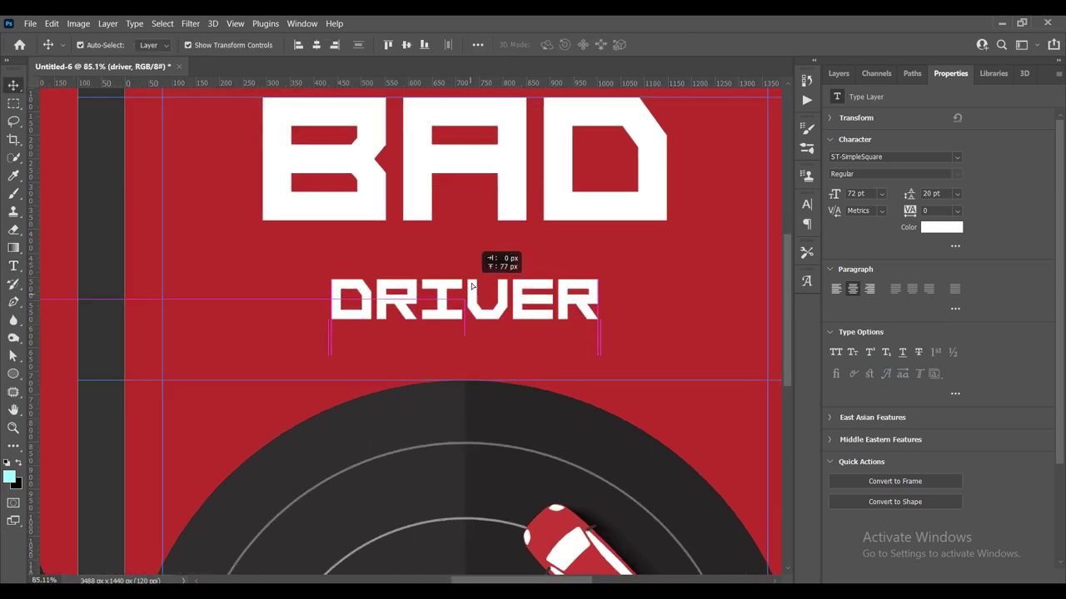
pyautogui.click(316, 45)
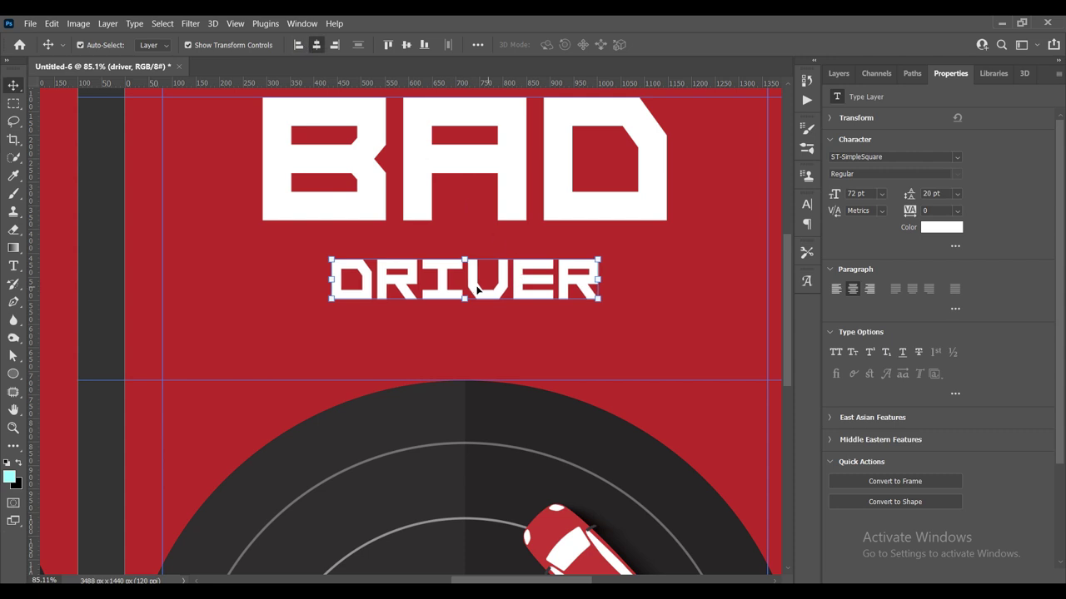
pyautogui.moveTo(478, 277); pyautogui.dragTo(481, 264)
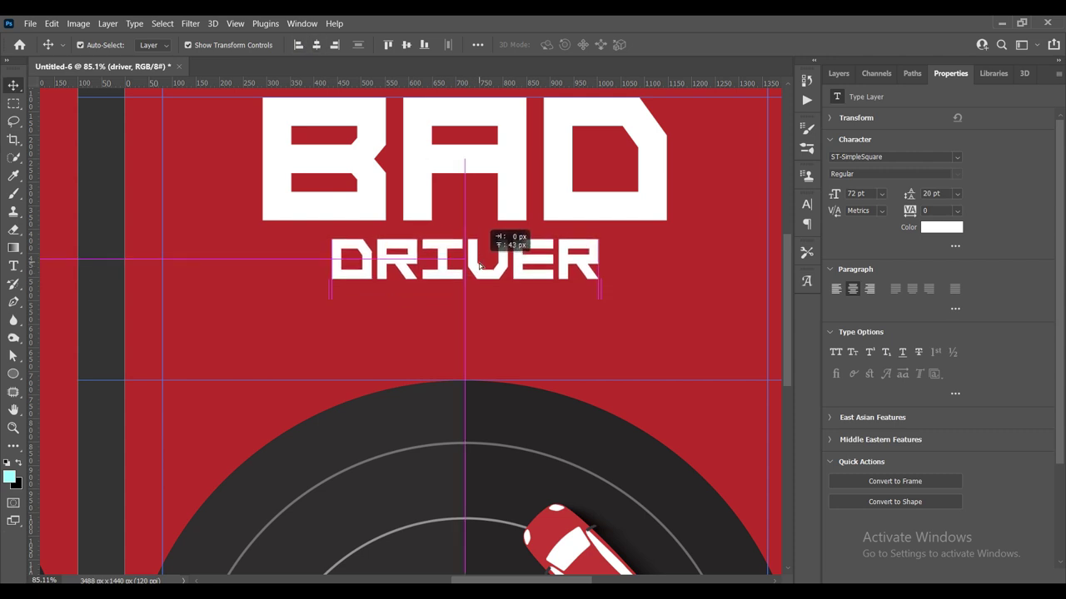
pyautogui.scroll(2, 510, 238)
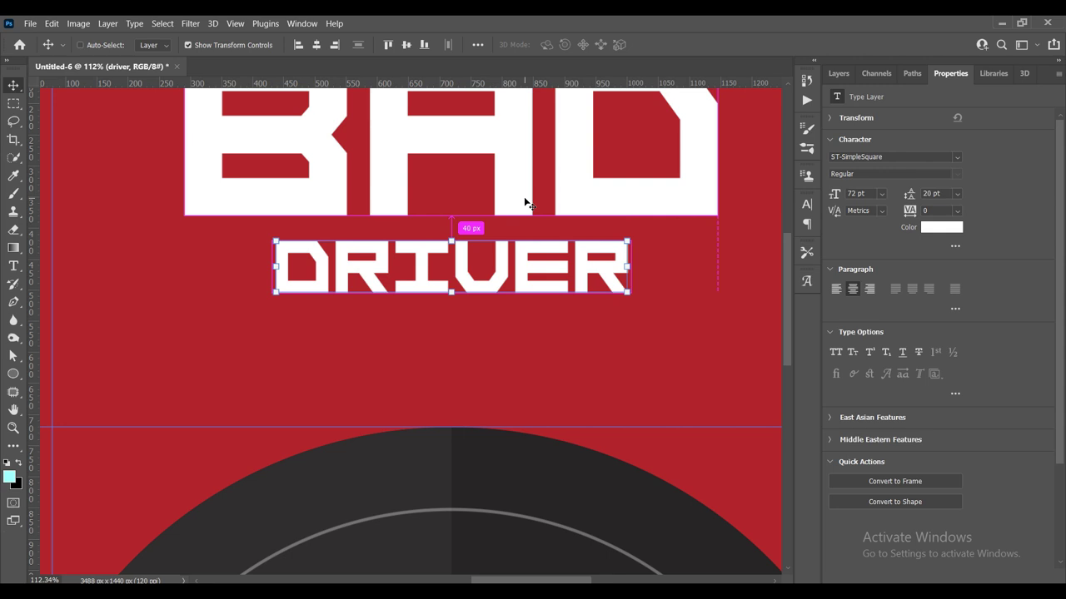
pyautogui.press('Up')
pyautogui.press('Up')
pyautogui.press('Up')
pyautogui.press('Up')
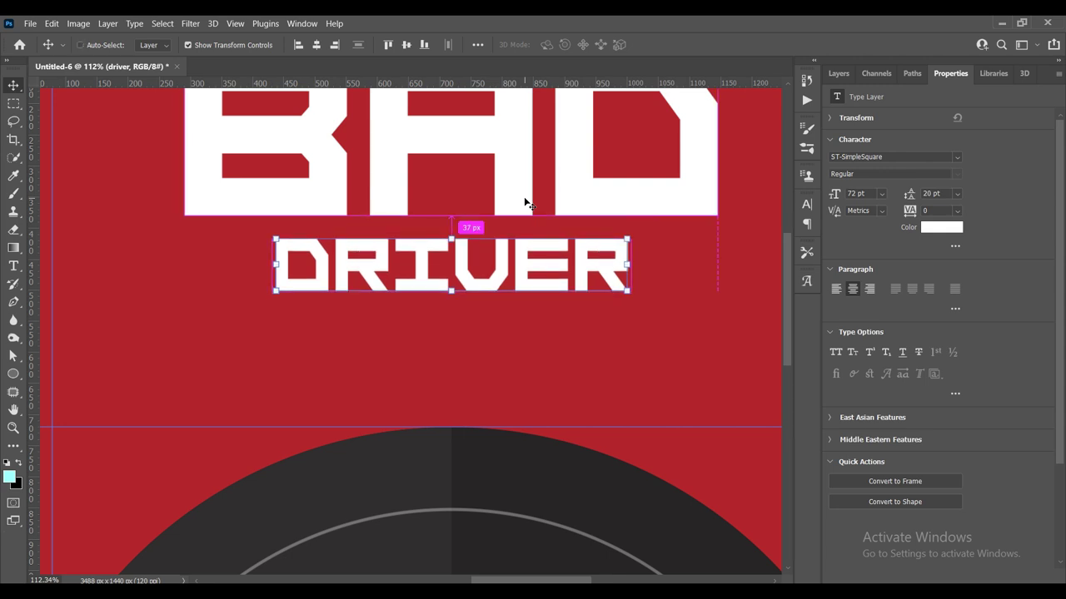
pyautogui.press('Up')
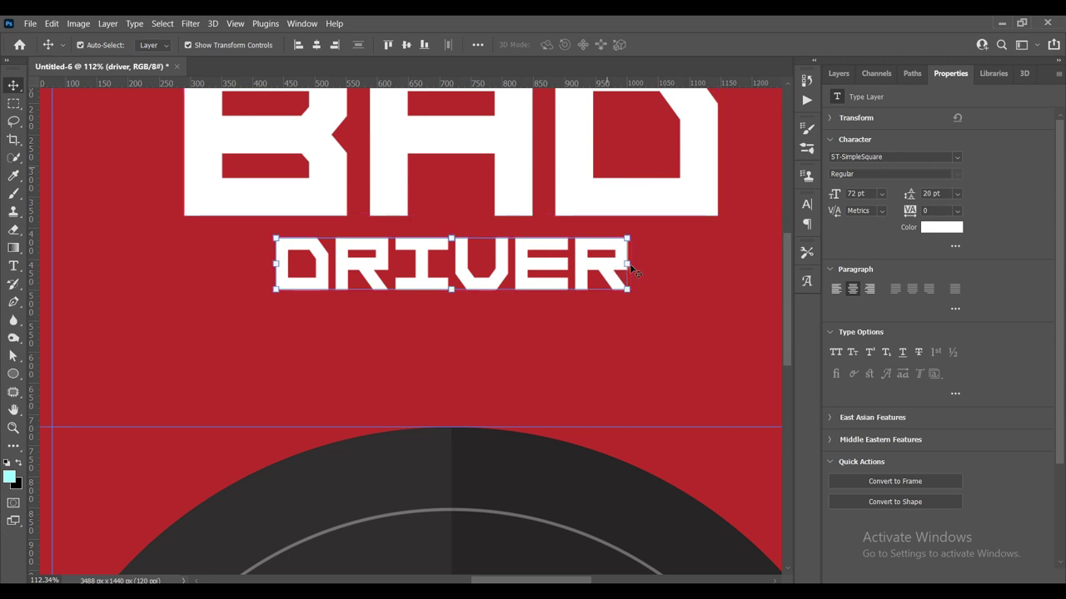
# Step: Scale DRIVER so its width matches the BAD title
pyautogui.moveTo(629, 264); pyautogui.dragTo(719, 264)
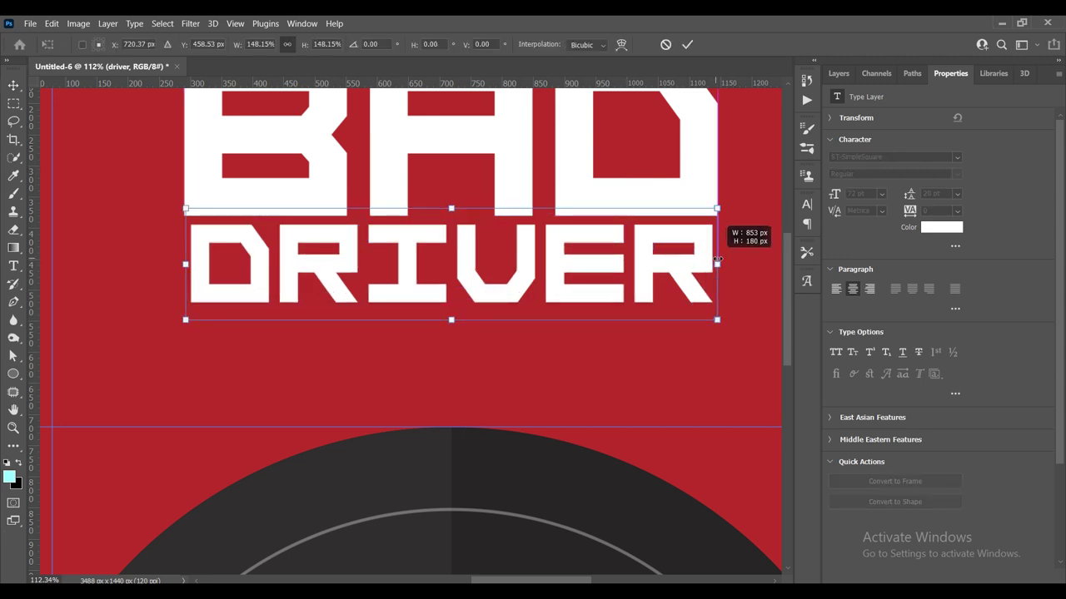
pyautogui.moveTo(718, 261); pyautogui.dragTo(720, 260)
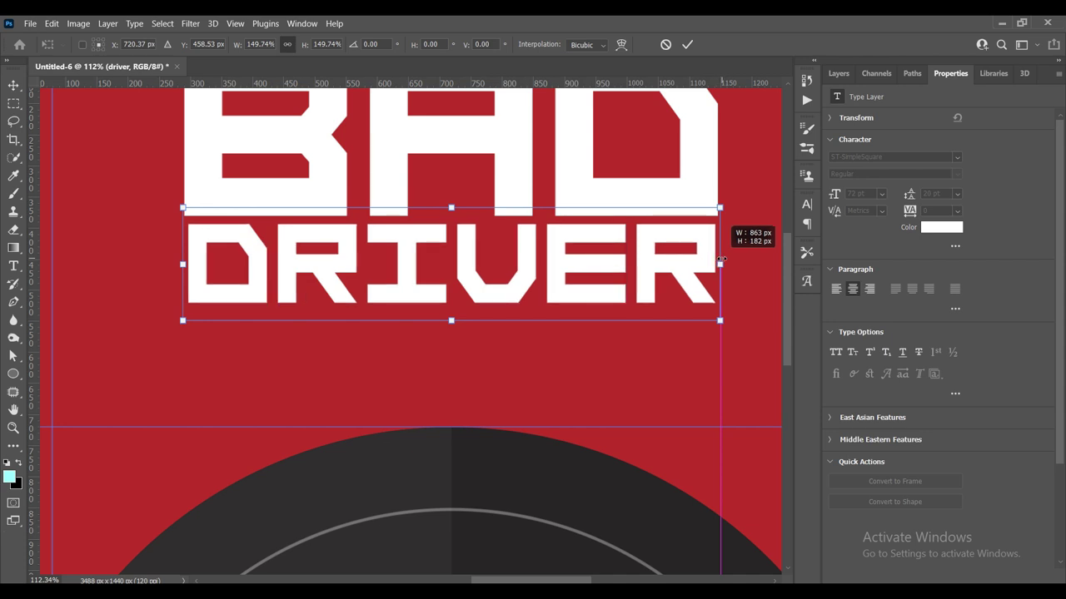
pyautogui.moveTo(721, 261); pyautogui.dragTo(720, 261)
pyautogui.scroll(1, 585, 256)
pyautogui.scroll(1, 585, 256)
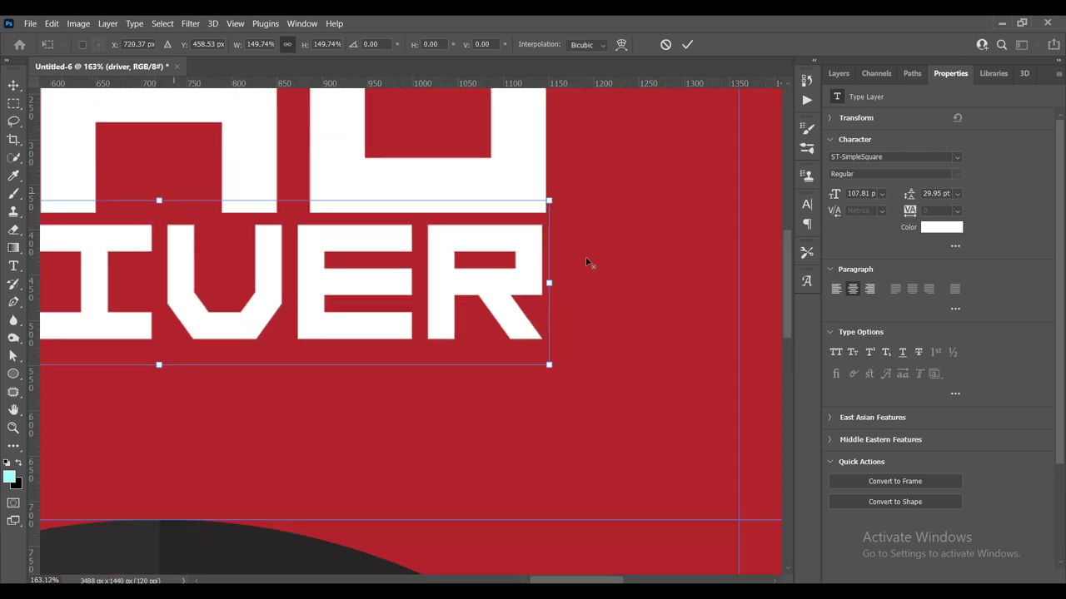
pyautogui.scroll(1, 585, 257)
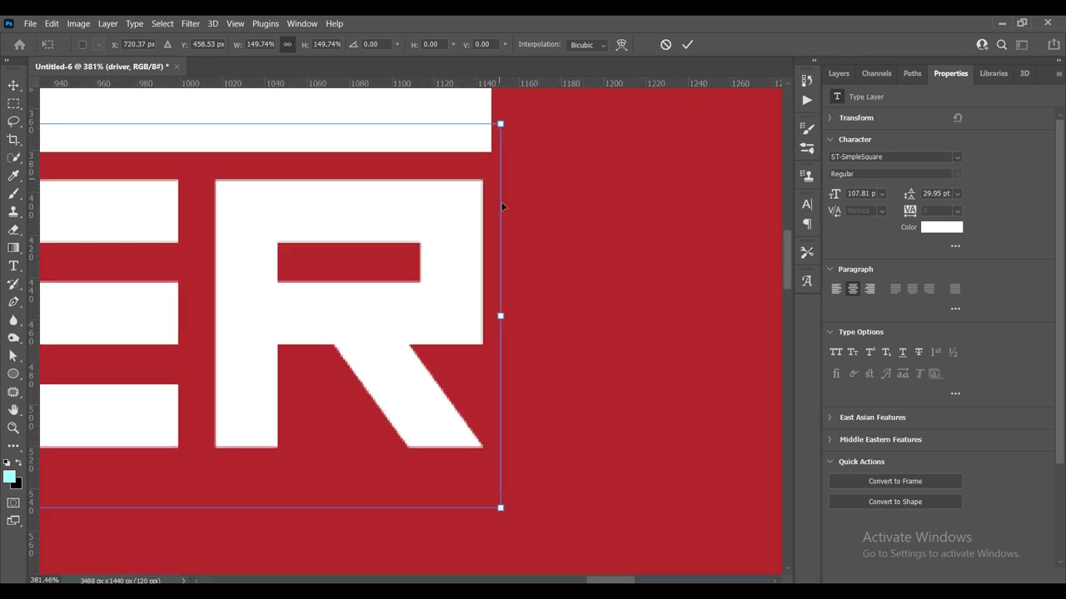
pyautogui.moveTo(516, 318); pyautogui.dragTo(510, 317)
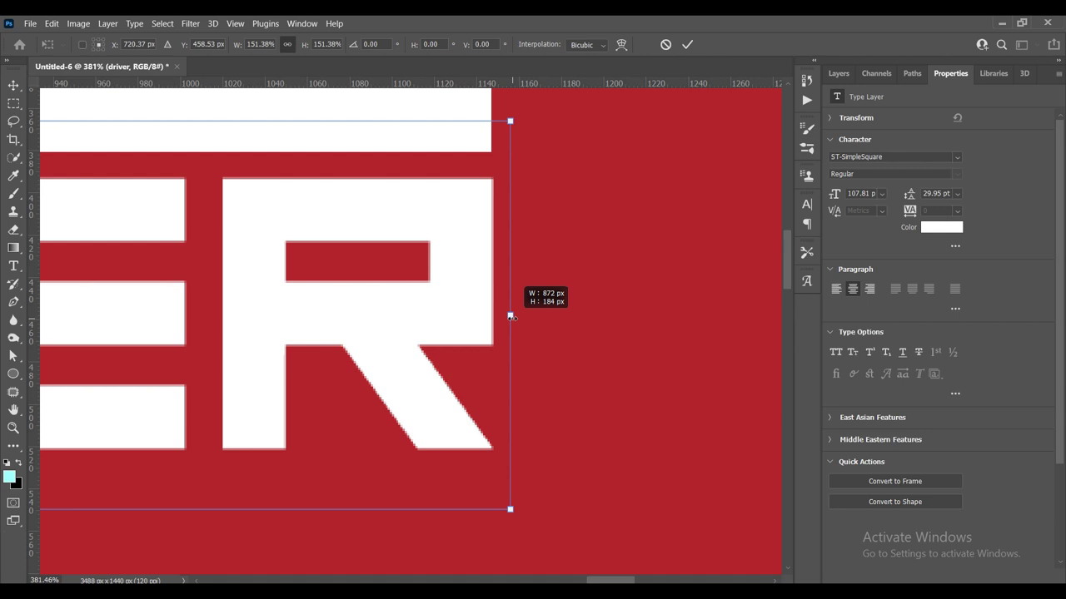
pyautogui.moveTo(510, 317); pyautogui.dragTo(509, 318)
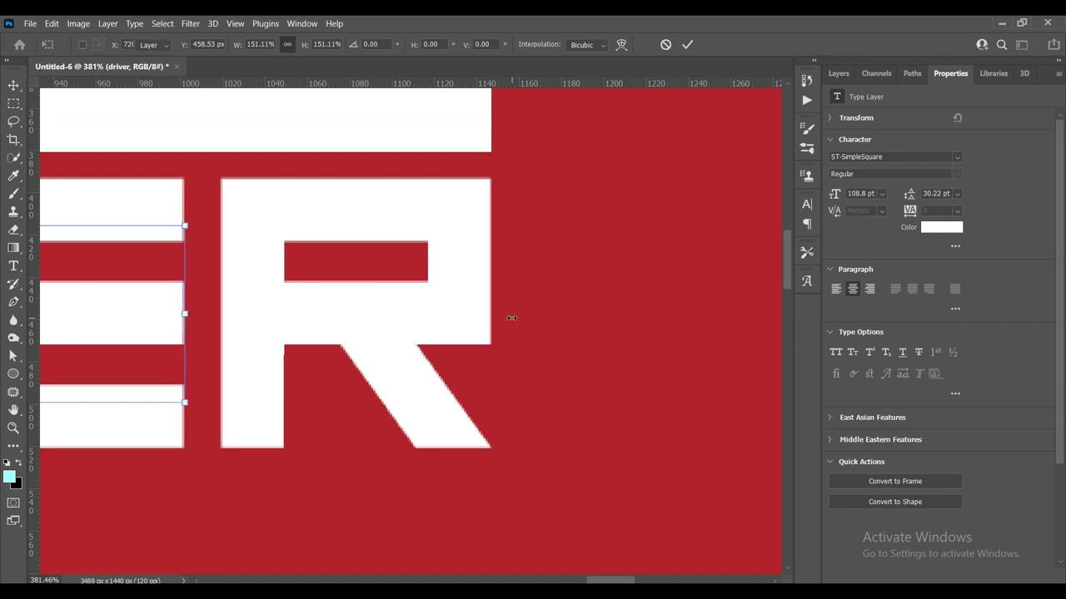
pyautogui.press('Return')
# Step: Lower DRIVER slightly to set the gap beneath BAD
pyautogui.scroll(-3, 533, 333)
pyautogui.scroll(-2, 392, 352)
pyautogui.scroll(2, 387, 314)
pyautogui.moveTo(387, 315); pyautogui.dragTo(387, 324)
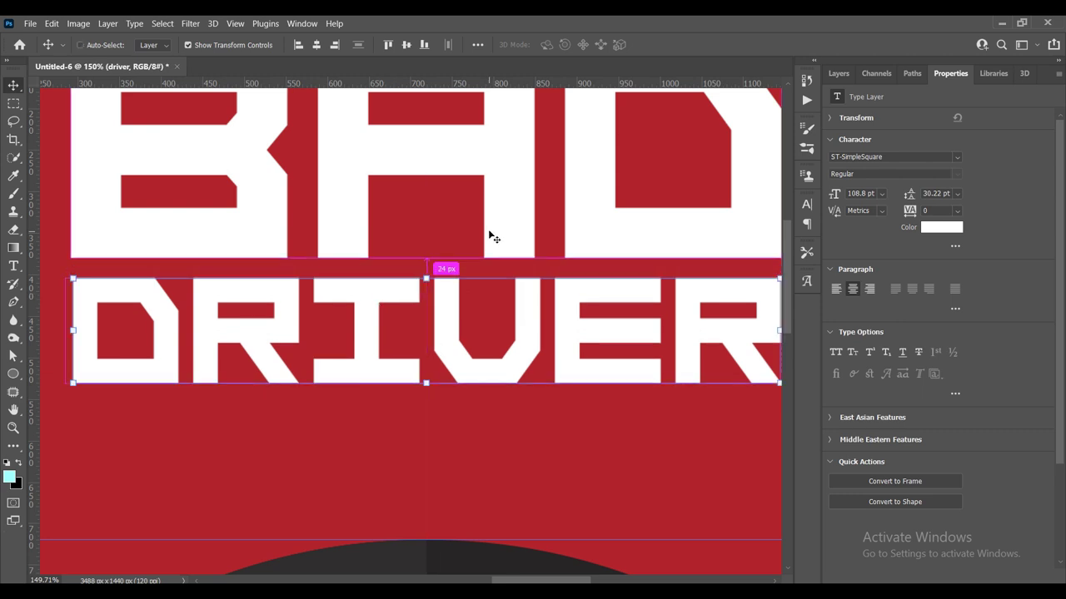
pyautogui.press('Down')
pyautogui.press('Down')
pyautogui.press('Down')
pyautogui.press('Down')
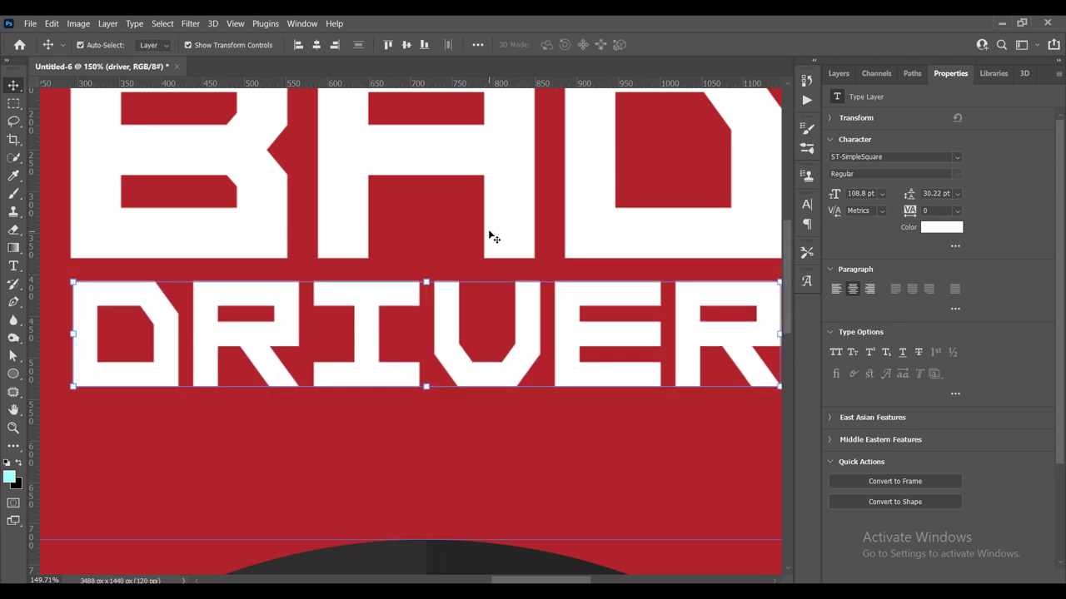
pyautogui.press('Down')
pyautogui.press('Down')
pyautogui.press('Down')
pyautogui.press('Down')
pyautogui.press('Down')
pyautogui.press('Down')
pyautogui.press('Down')
pyautogui.press('Down')
pyautogui.press('Down')
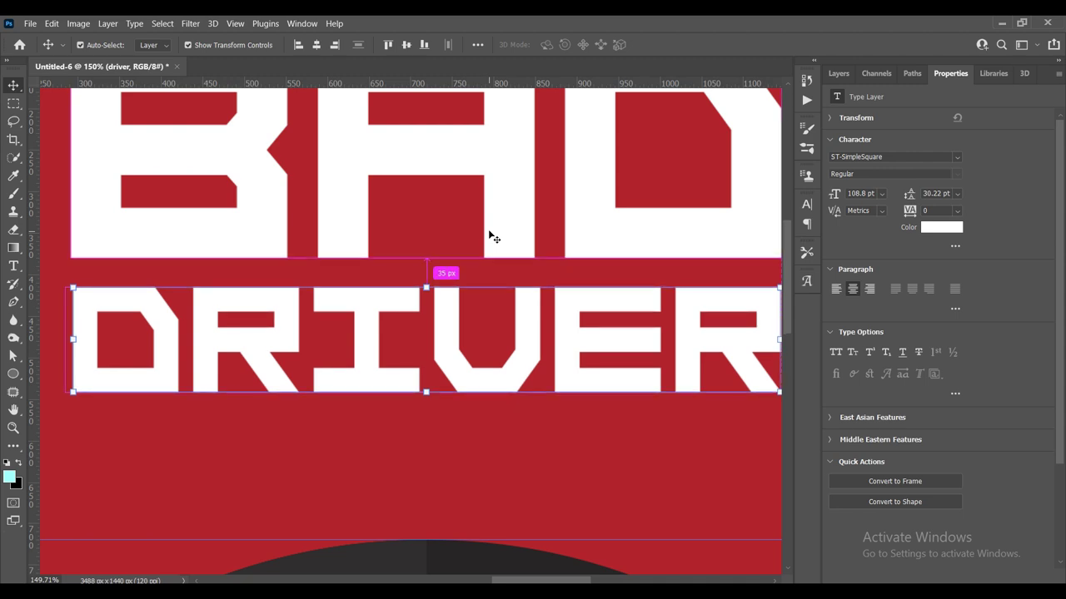
pyautogui.keyDown('alt'); pyautogui.scroll(-3, 489, 236); pyautogui.keyUp('alt')
pyautogui.keyDown('alt'); pyautogui.scroll(-3, 682, 244); pyautogui.keyUp('alt')
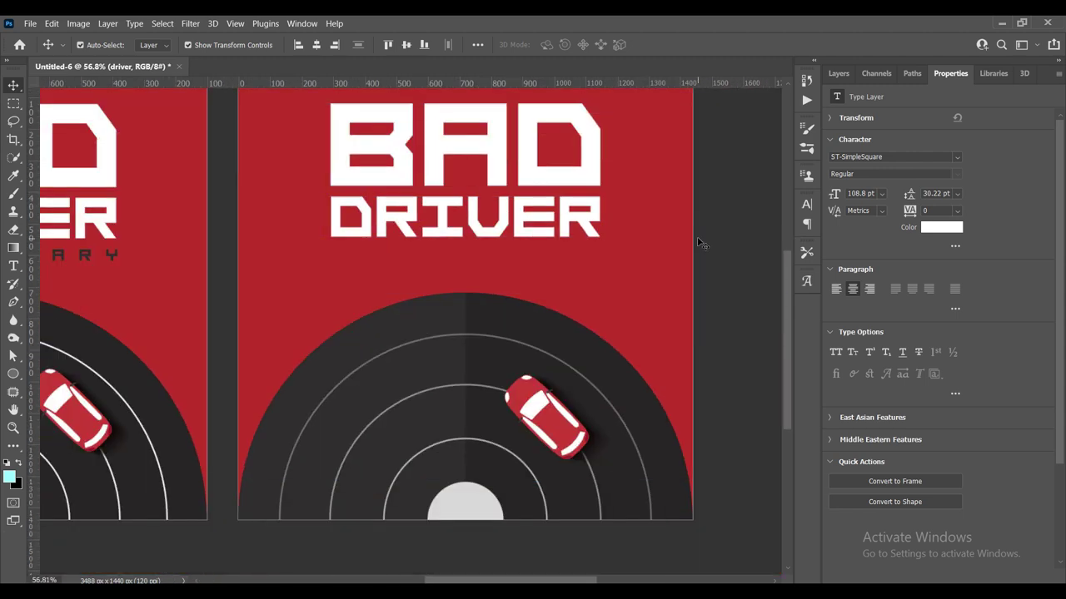
# Step: Duplicate the DRIVER text and place the copy below it
pyautogui.click(699, 241)
pyautogui.keyDown('alt'); pyautogui.scroll(-2, 679, 247); pyautogui.keyUp('alt')
pyautogui.keyDown('alt'); pyautogui.scroll(2, 679, 246); pyautogui.keyUp('alt')
pyautogui.keyDown('alt'); pyautogui.scroll(1, 511, 311); pyautogui.keyUp('alt')
pyautogui.keyDown('alt'); pyautogui.scroll(3, 553, 270); pyautogui.keyUp('alt')
pyautogui.moveTo(492, 267)
pyautogui.mouseDown()
pyautogui.moveTo(528, 238)
pyautogui.moveTo(450, 312)
pyautogui.mouseUp()
pyautogui.click(435, 255)
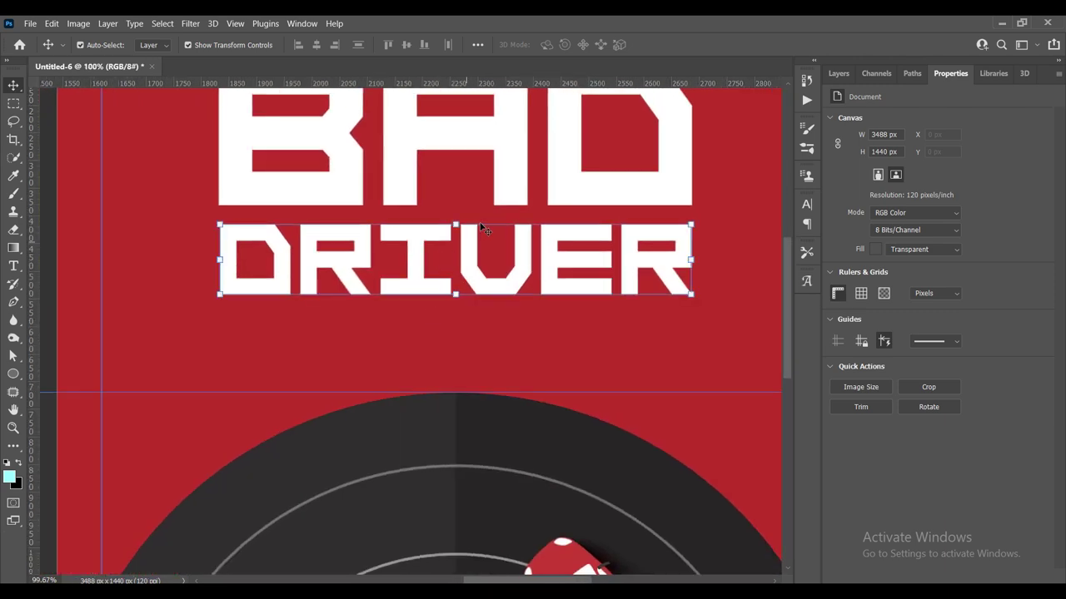
pyautogui.moveTo(470, 245); pyautogui.dragTo(471, 330)
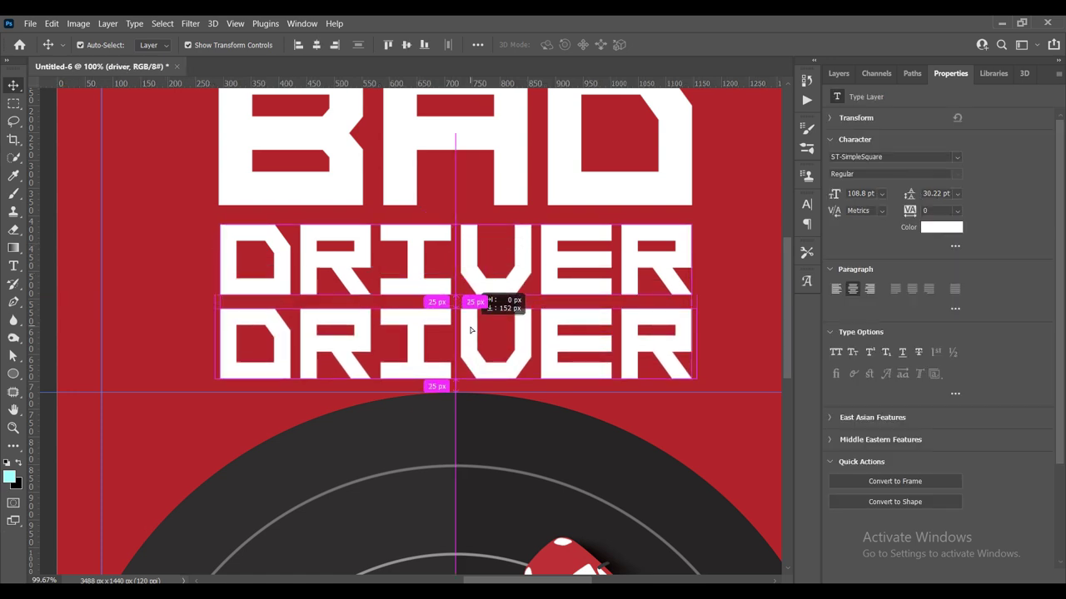
# Step: Shrink the DRIVER copy to 30 pt and start editing its text
pyautogui.click(881, 194)
pyautogui.click(874, 332)
pyautogui.scroll(1, 491, 366)
pyautogui.scroll(1, 491, 366)
pyautogui.press('t')
pyautogui.doubleClick(487, 372)
pyautogui.press('Home')
pyautogui.write('4')
pyautogui.doubleClick(489, 375)
pyautogui.click(489, 377)
# Step: Replace the copy's text with '15-FEBRUARY', fixing the mistyped letters
pyautogui.hotkey('ctrl', 'a')
pyautogui.write('15')
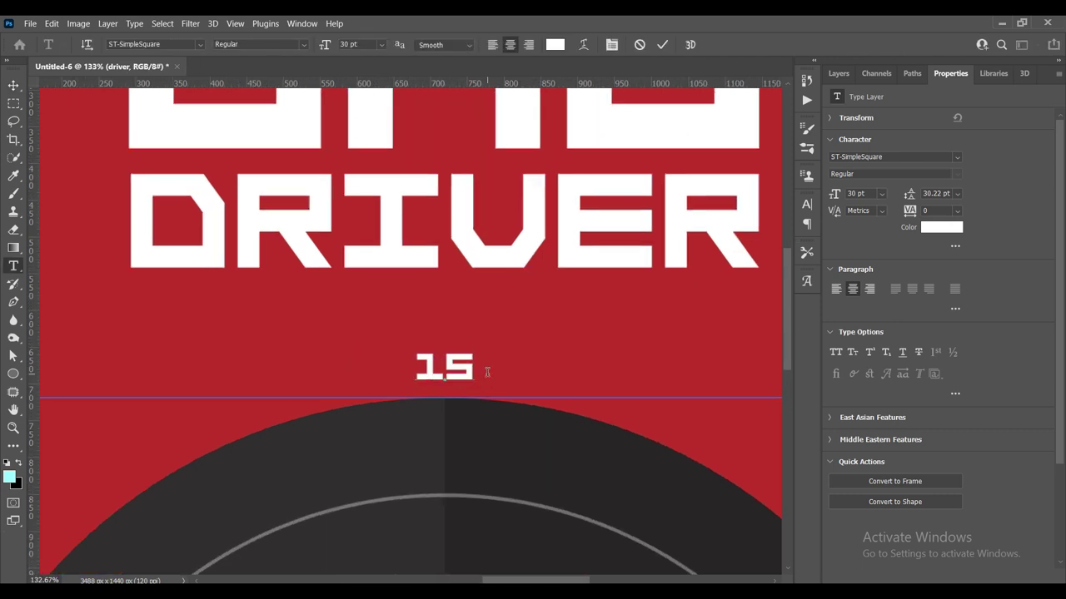
pyautogui.write('-AY')
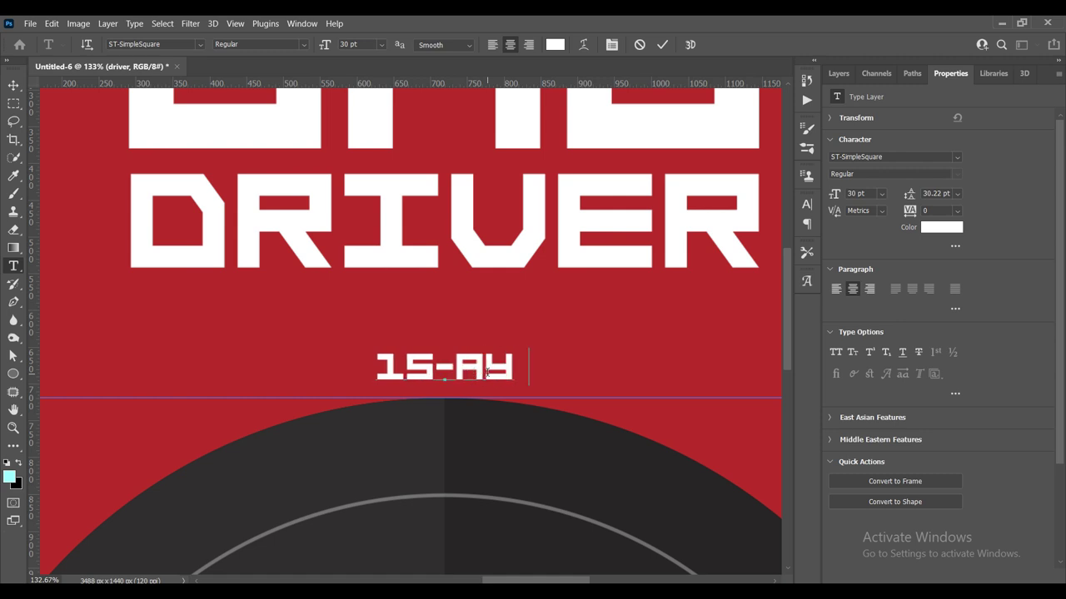
pyautogui.write('N')
pyautogui.press('BackSpace')
pyautogui.press('BackSpace')
pyautogui.press('BackSpace')
pyautogui.press('super+space')
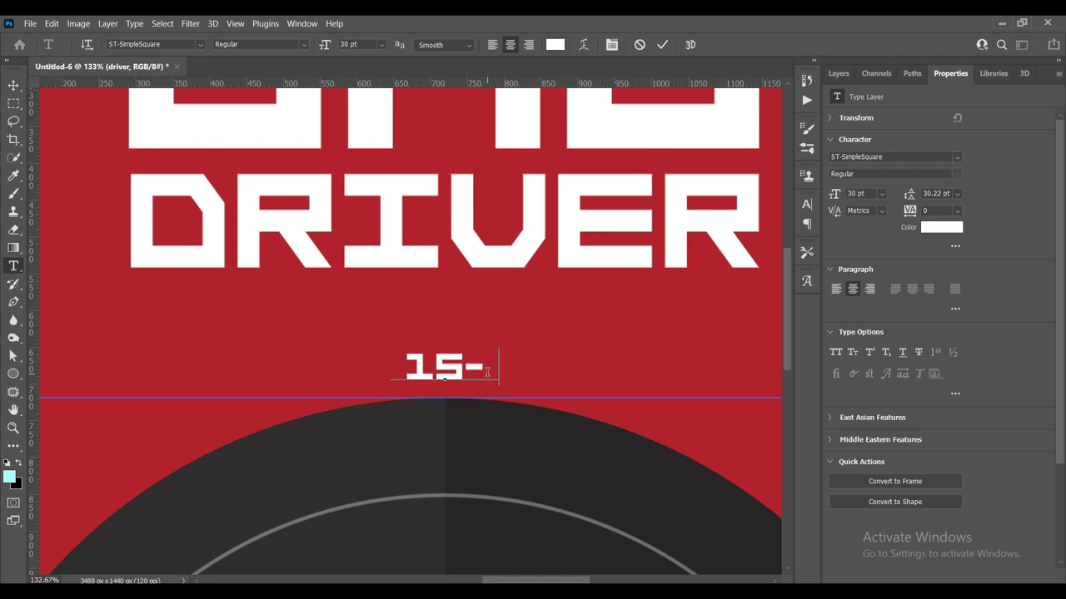
pyautogui.write('FEBRUA')
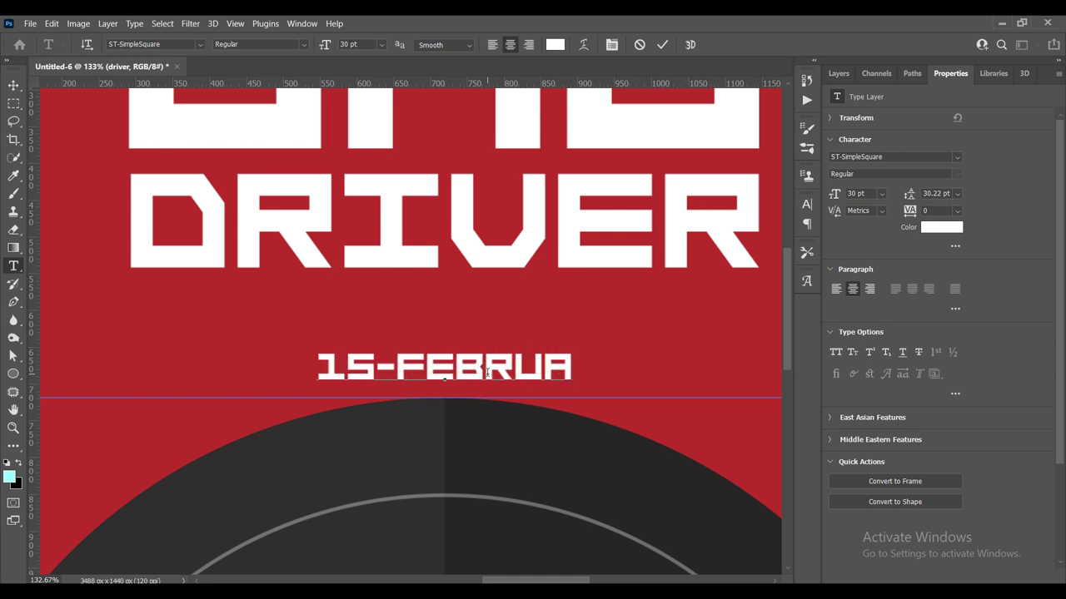
pyautogui.write('RY')
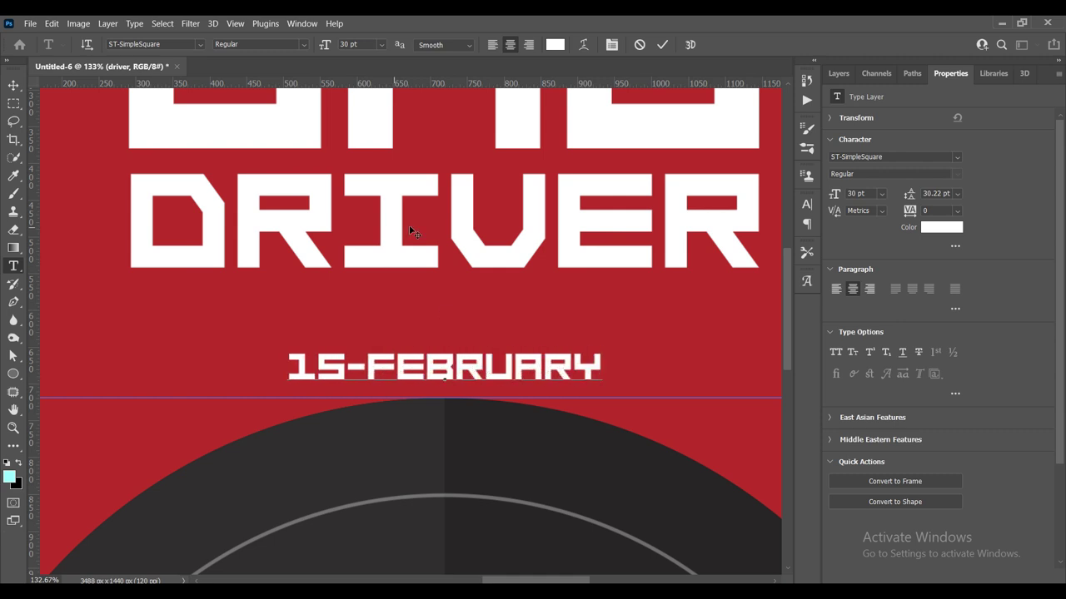
pyautogui.hotkey('ctrl', 'a')
pyautogui.click(949, 230)
# Step: Colour the date line dark grey sampled from the track and move it under DRIVER
pyautogui.click(382, 459)
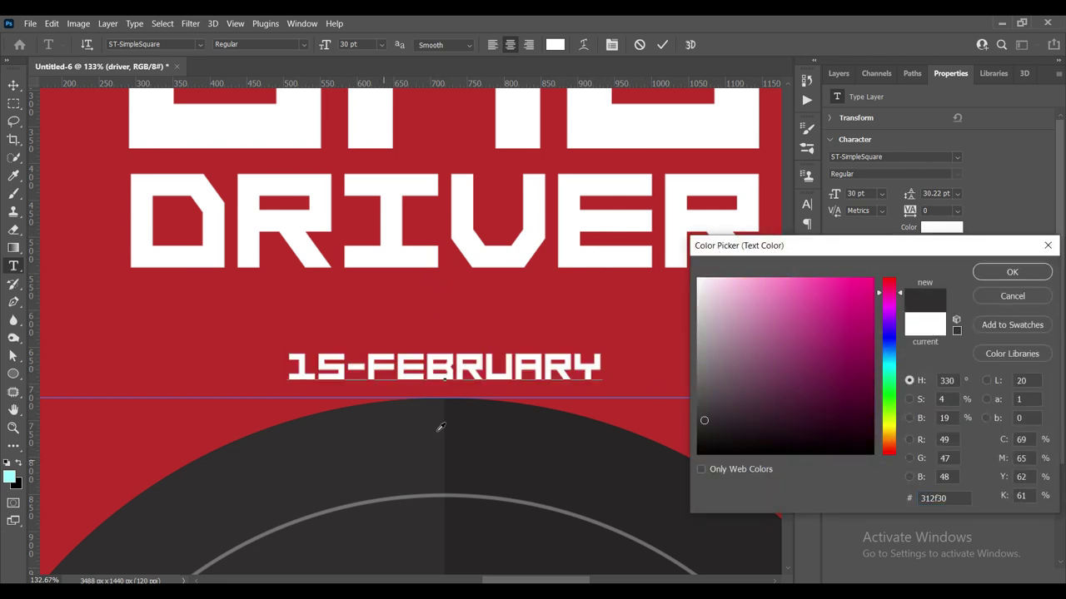
pyautogui.click(1012, 272)
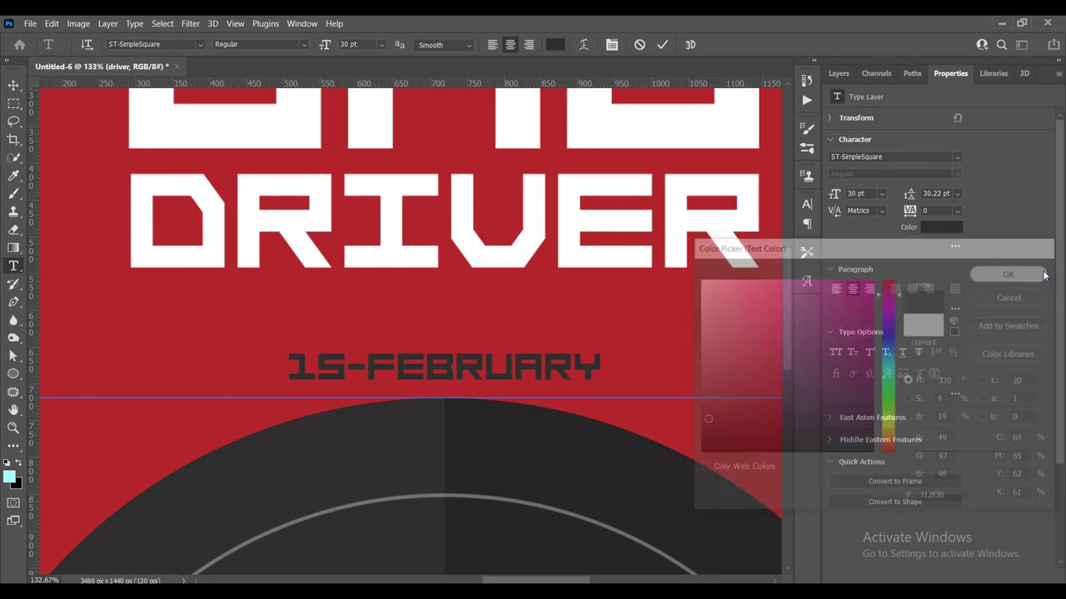
pyautogui.click(13, 85)
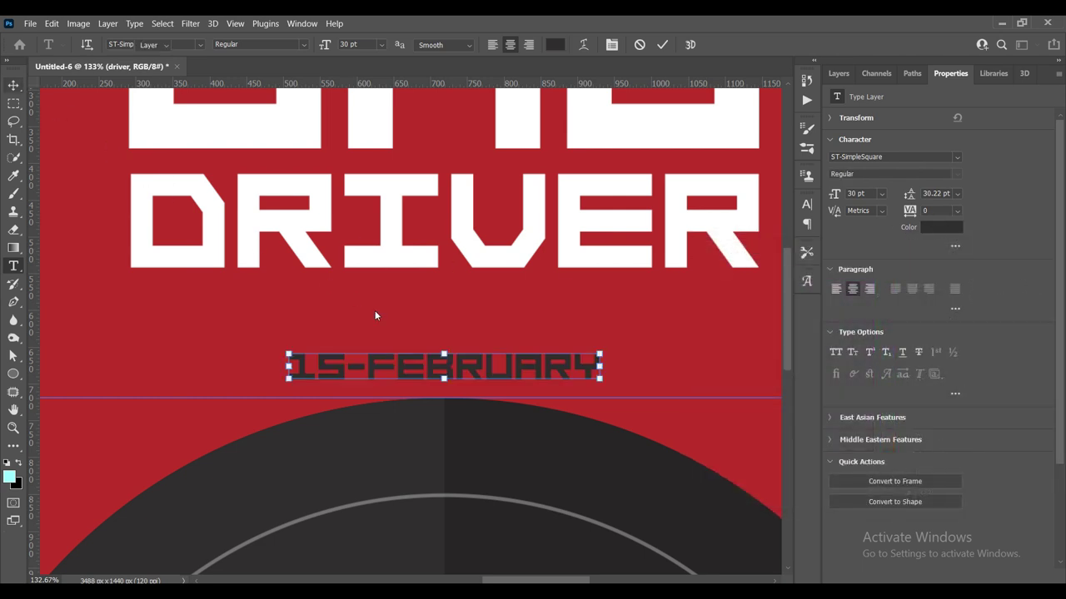
pyautogui.moveTo(453, 356); pyautogui.dragTo(456, 294)
# Step: Set the date line's tracking to 900 and centre it horizontally
pyautogui.moveTo(909, 211); pyautogui.dragTo(937, 209)
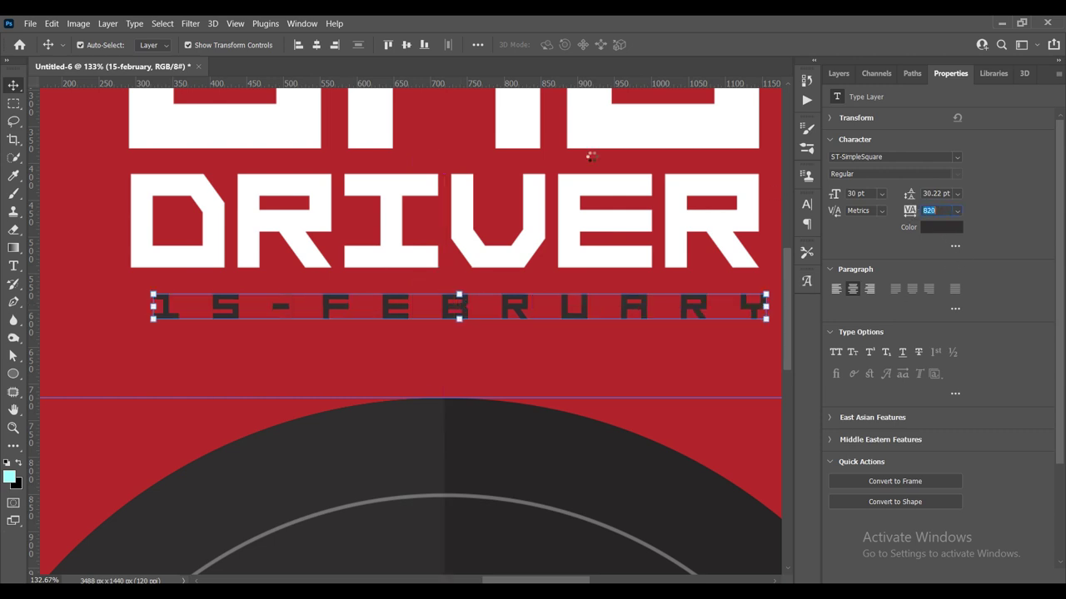
pyautogui.click(314, 46)
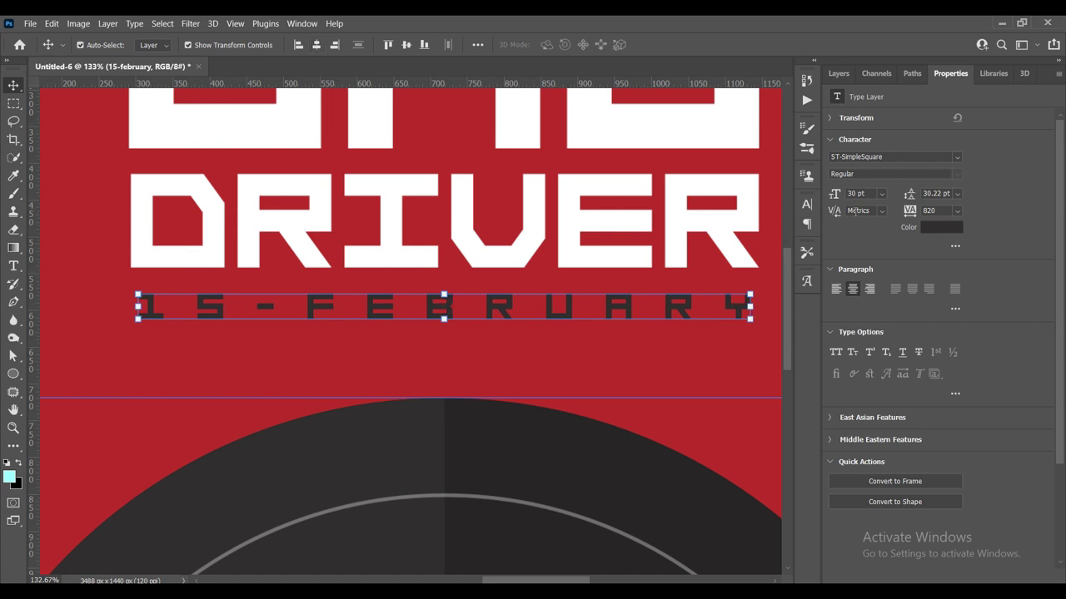
pyautogui.moveTo(909, 215); pyautogui.dragTo(903, 224)
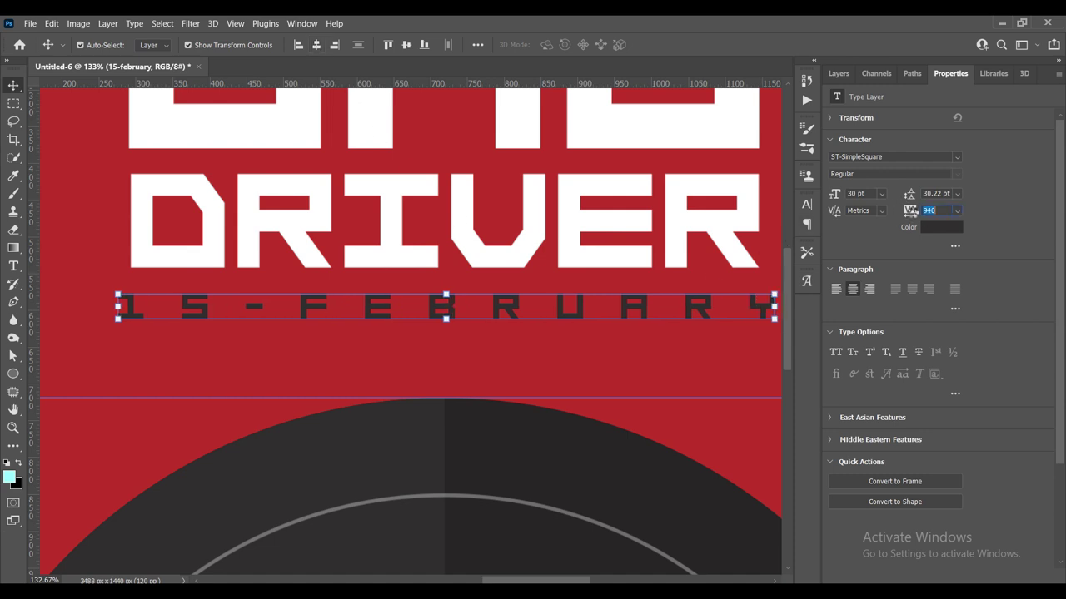
pyautogui.keyDown('alt'); pyautogui.scroll(-2, 293, 256); pyautogui.keyUp('alt')
pyautogui.click(938, 208)
pyautogui.write('900')
pyautogui.press('Return')
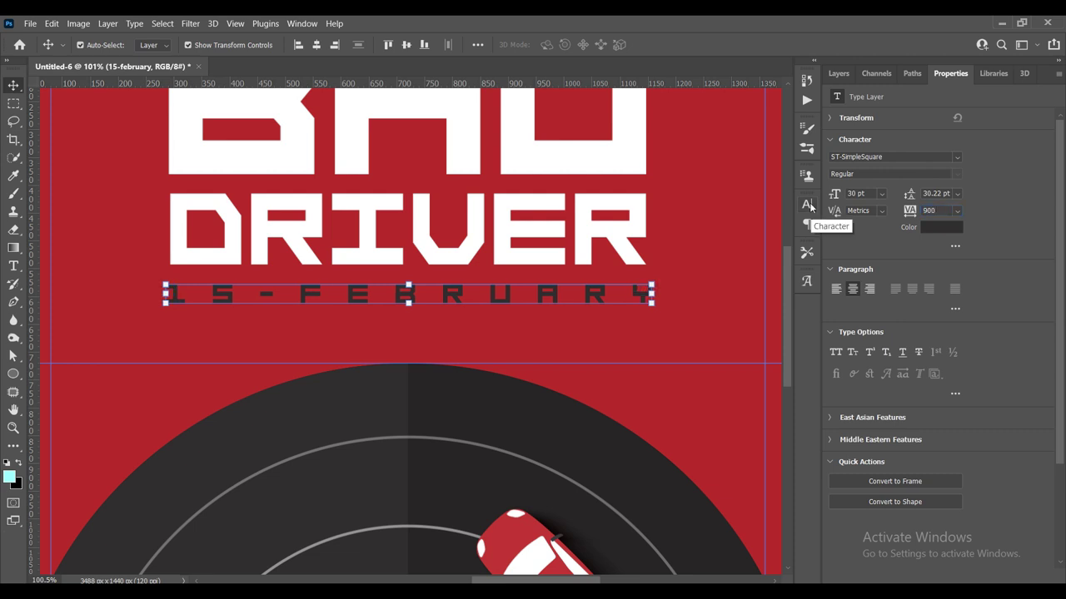
pyautogui.keyDown('alt'); pyautogui.scroll(3, 241, 324); pyautogui.keyUp('alt')
# Step: Shrink the date line from its left edge and centre it under DRIVER
pyautogui.keyDown('alt'); pyautogui.scroll(3, 136, 269); pyautogui.keyUp('alt')
pyautogui.keyDown('alt'); pyautogui.scroll(3, 135, 295); pyautogui.keyUp('alt')
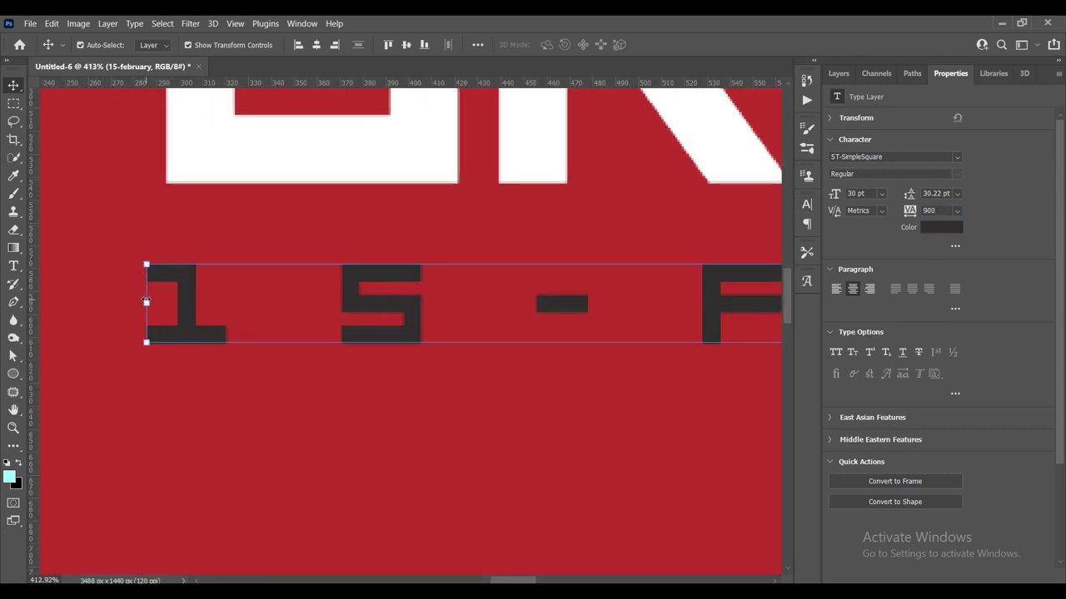
pyautogui.moveTo(146, 302); pyautogui.dragTo(167, 297)
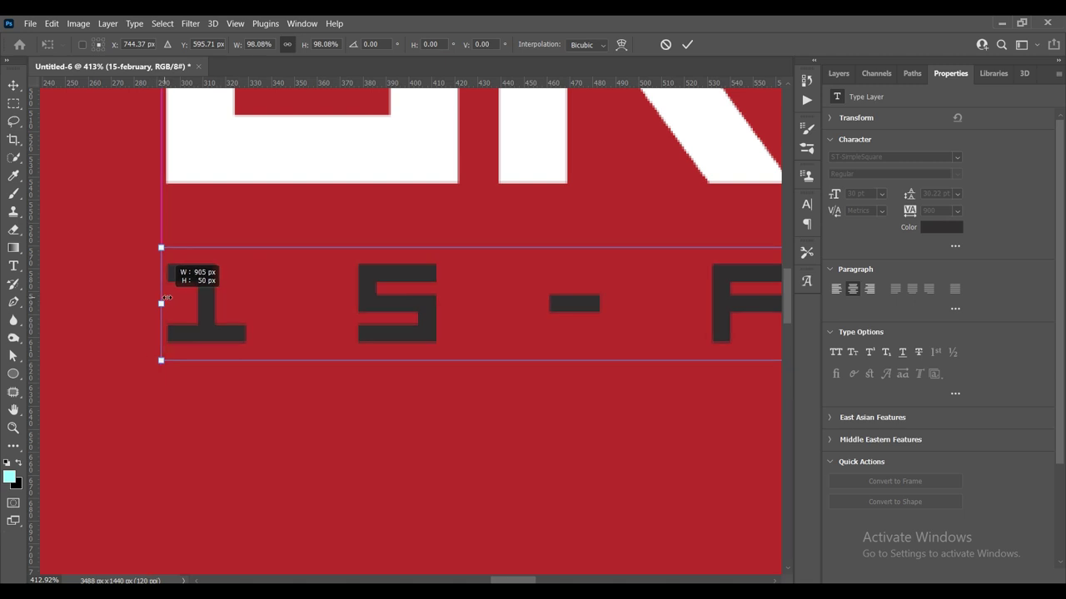
pyautogui.moveTo(166, 297); pyautogui.dragTo(171, 299)
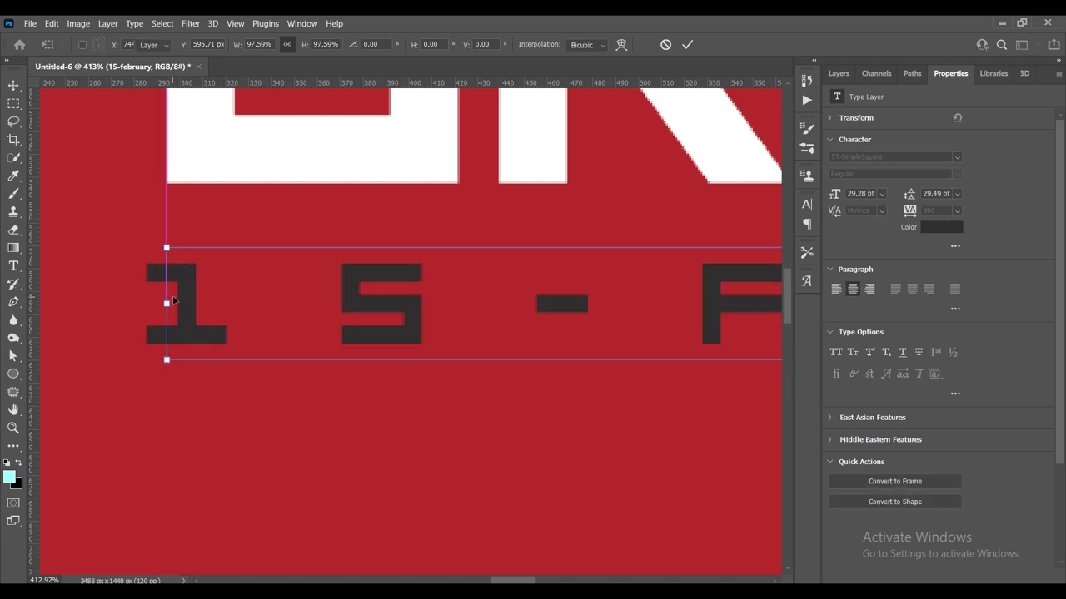
pyautogui.press('Return')
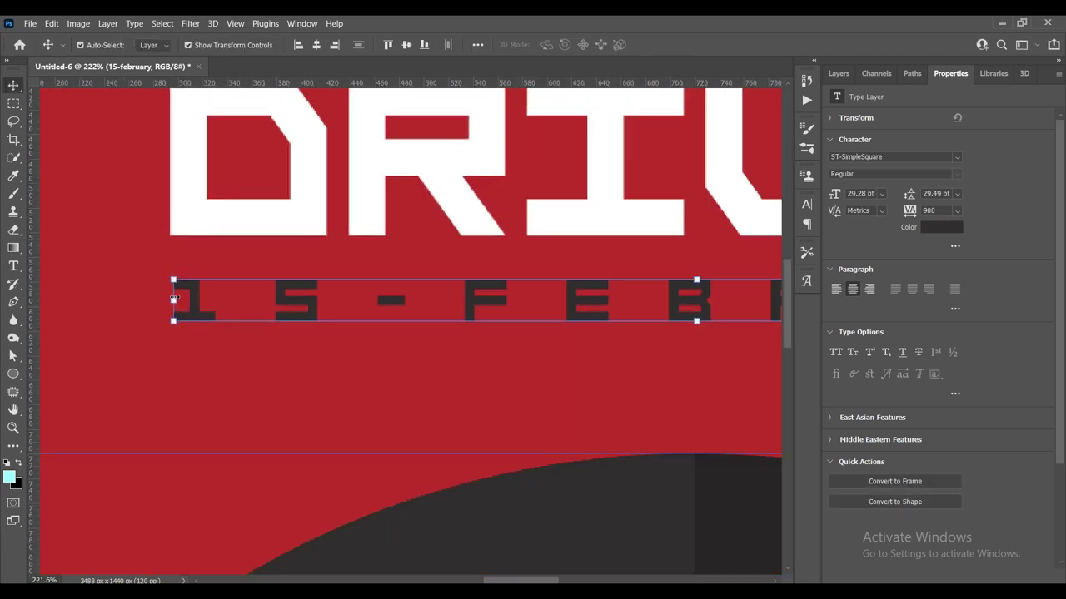
pyautogui.scroll(-10, 174, 299)
pyautogui.click(317, 47)
pyautogui.click(766, 295)
# Step: Stretch the date line's right end to finish under DRIVER's R, about 101% scale
pyautogui.scroll(3, 514, 304)
pyautogui.scroll(2, 568, 279)
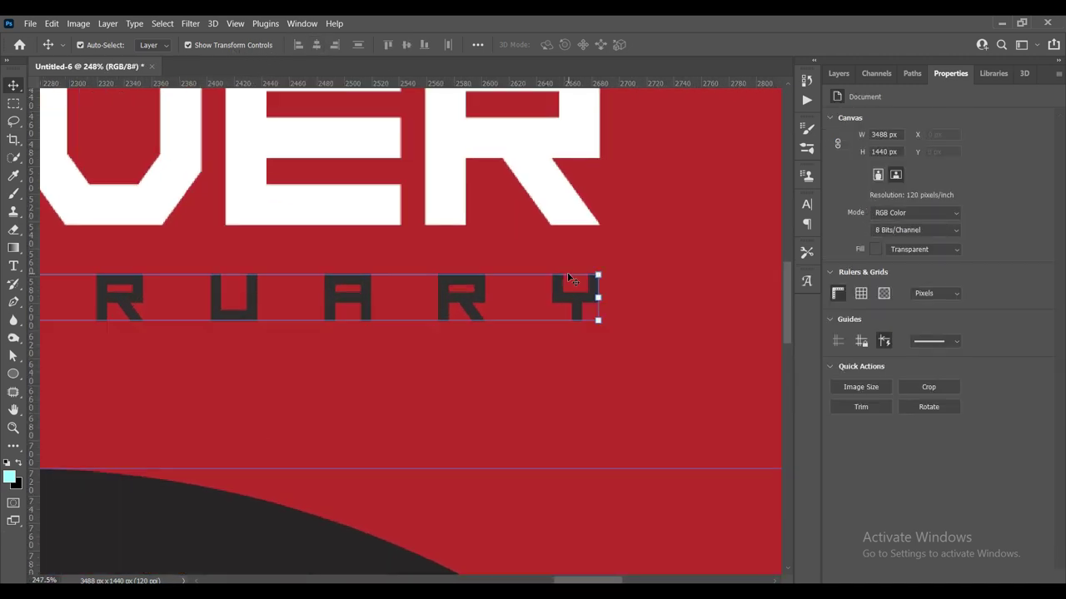
pyautogui.click(568, 279)
pyautogui.hotkey('ctrl', 't')
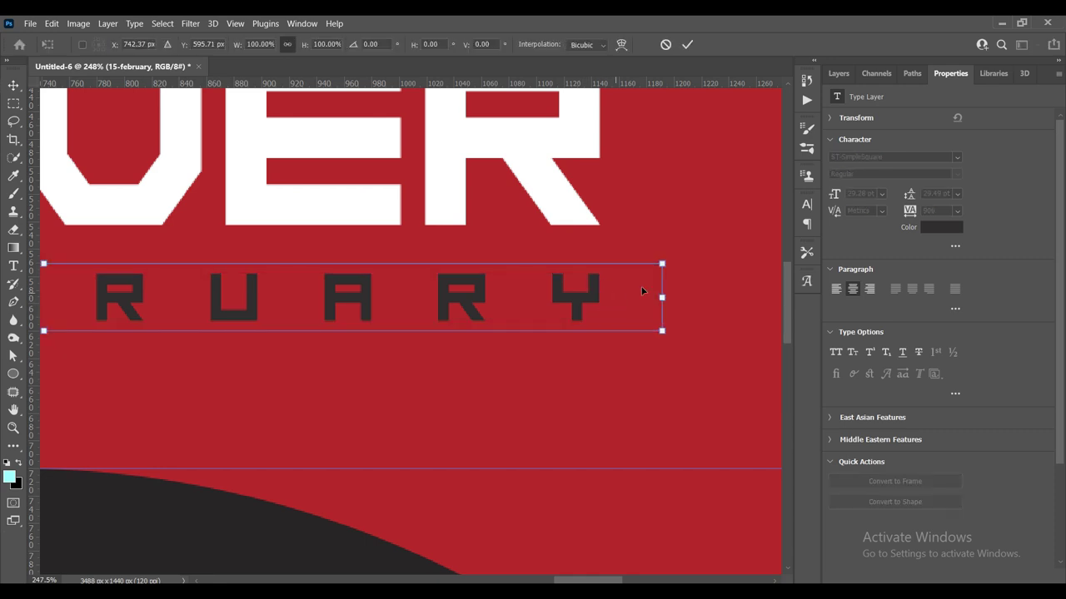
pyautogui.moveTo(664, 262); pyautogui.dragTo(671, 258)
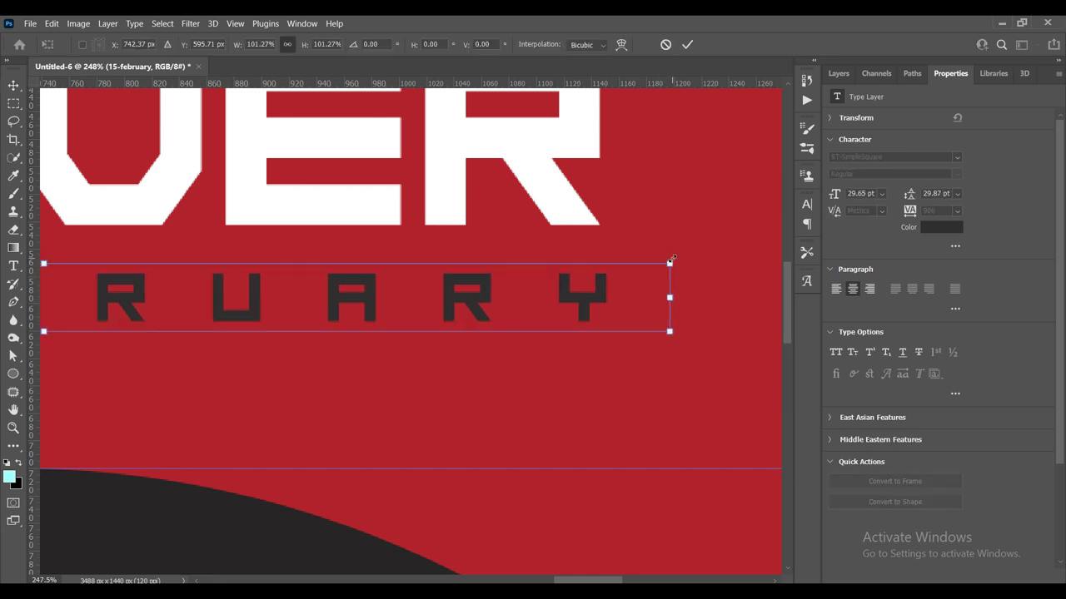
pyautogui.scroll(-4, 674, 262)
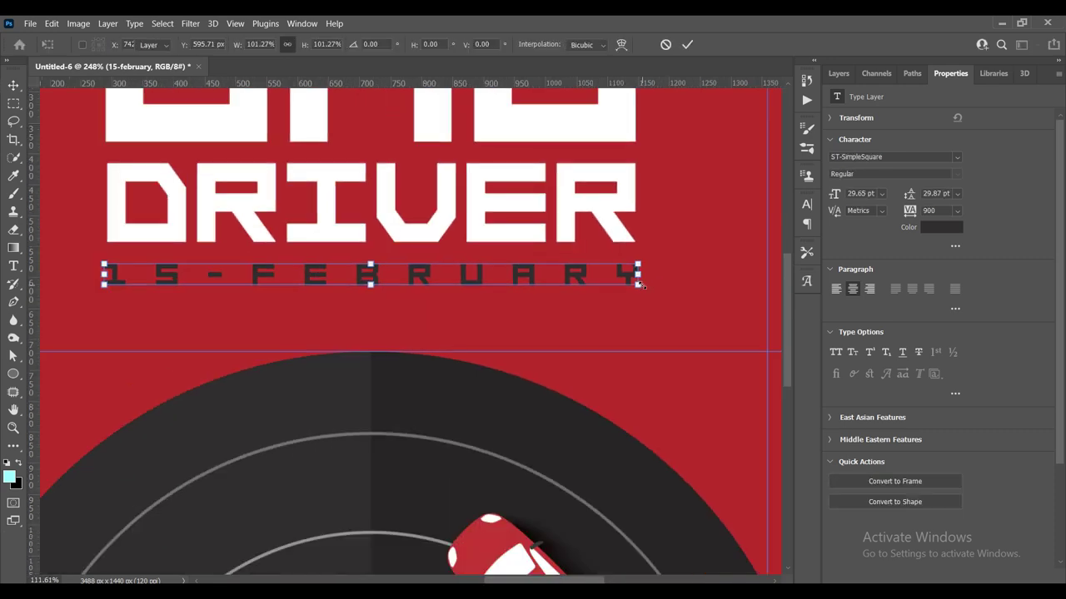
pyautogui.press('Return')
pyautogui.scroll(-3, 700, 279)
pyautogui.click(749, 266)
pyautogui.scroll(-3, 516, 283)
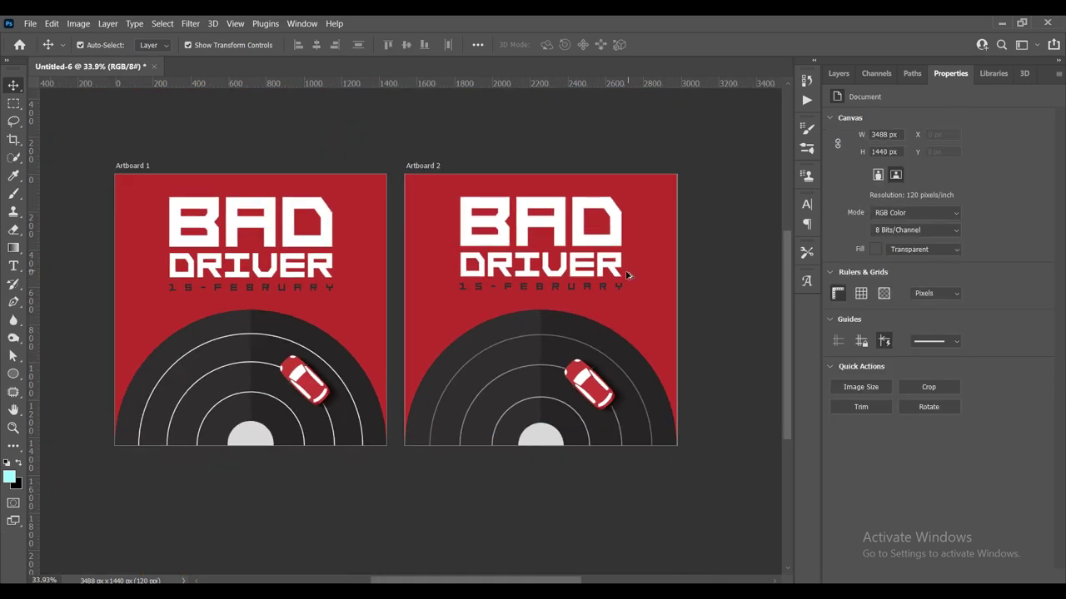
pyautogui.scroll(2, 405, 341)
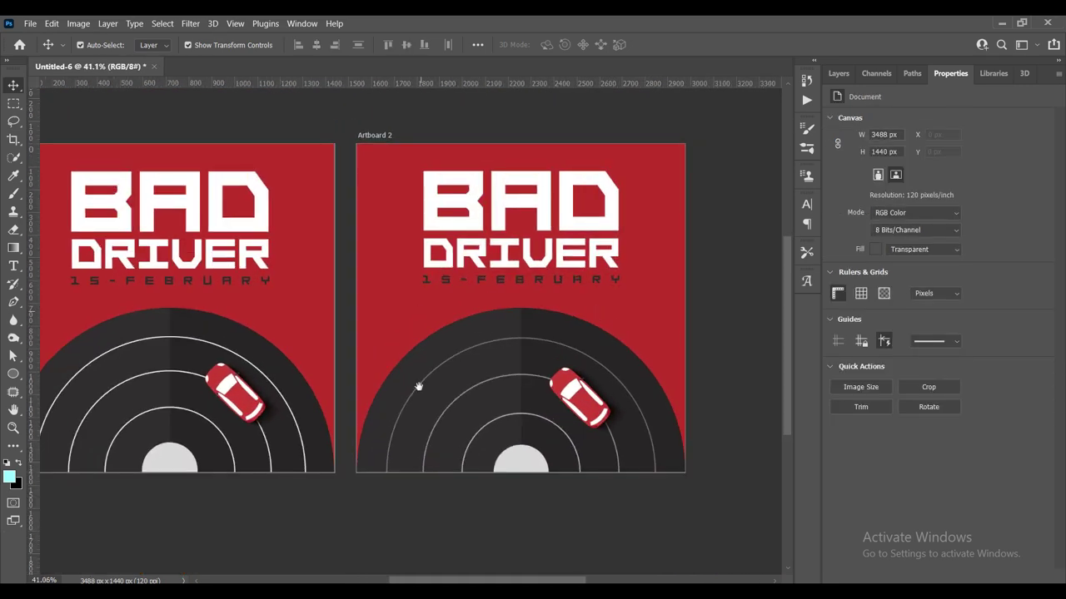
pyautogui.scroll(1, 527, 270)
pyautogui.moveTo(527, 271); pyautogui.dragTo(522, 280)
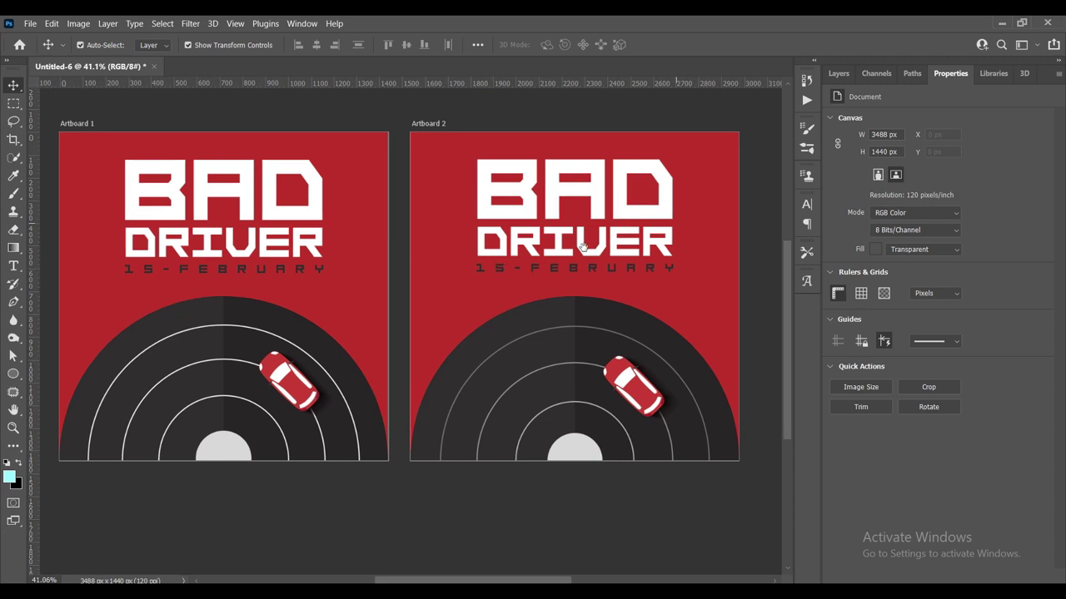
pyautogui.moveTo(629, 218); pyautogui.dragTo(542, 242)
pyautogui.moveTo(545, 397); pyautogui.dragTo(499, 361)
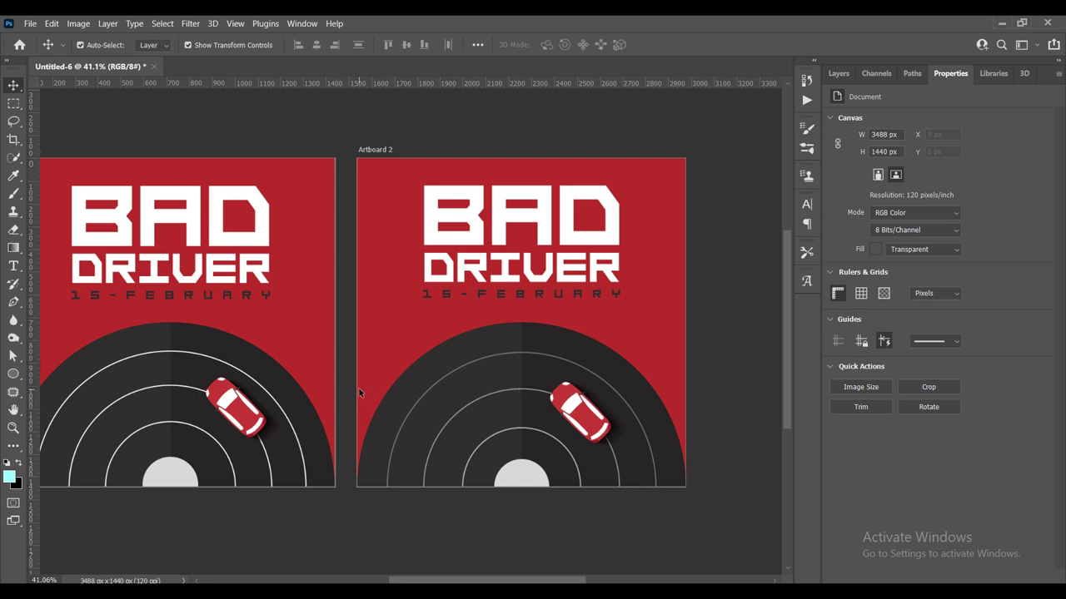
pyautogui.moveTo(344, 389)
pyautogui.mouseDown()
pyautogui.moveTo(390, 389)
pyautogui.moveTo(323, 386)
pyautogui.mouseUp()
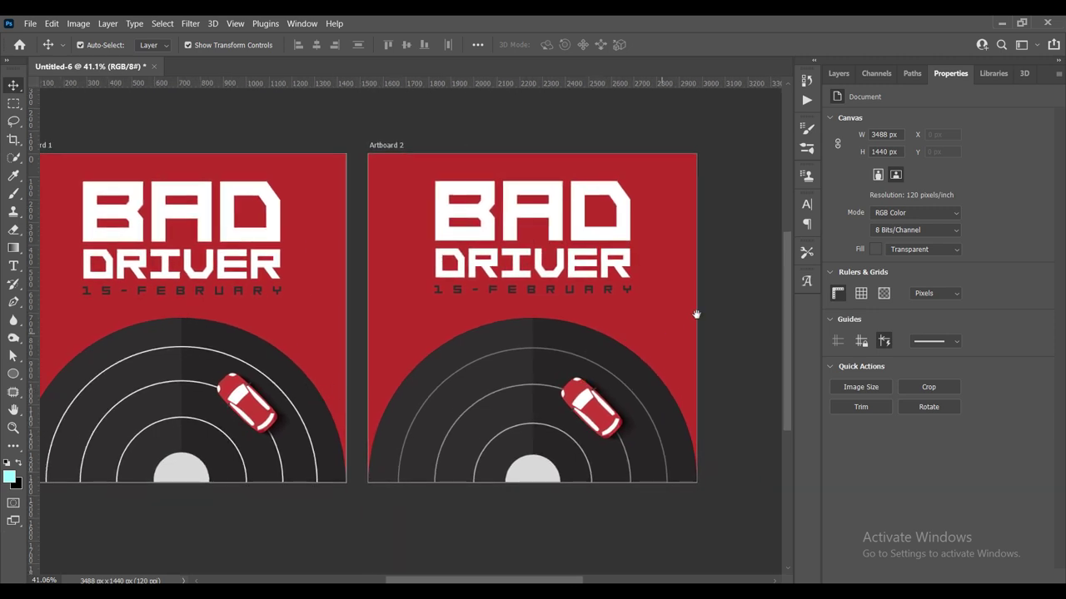
pyautogui.scroll(1, 666, 324)
pyautogui.scroll(1, 624, 358)
pyautogui.scroll(1, 583, 379)
pyautogui.scroll(1, 549, 333)
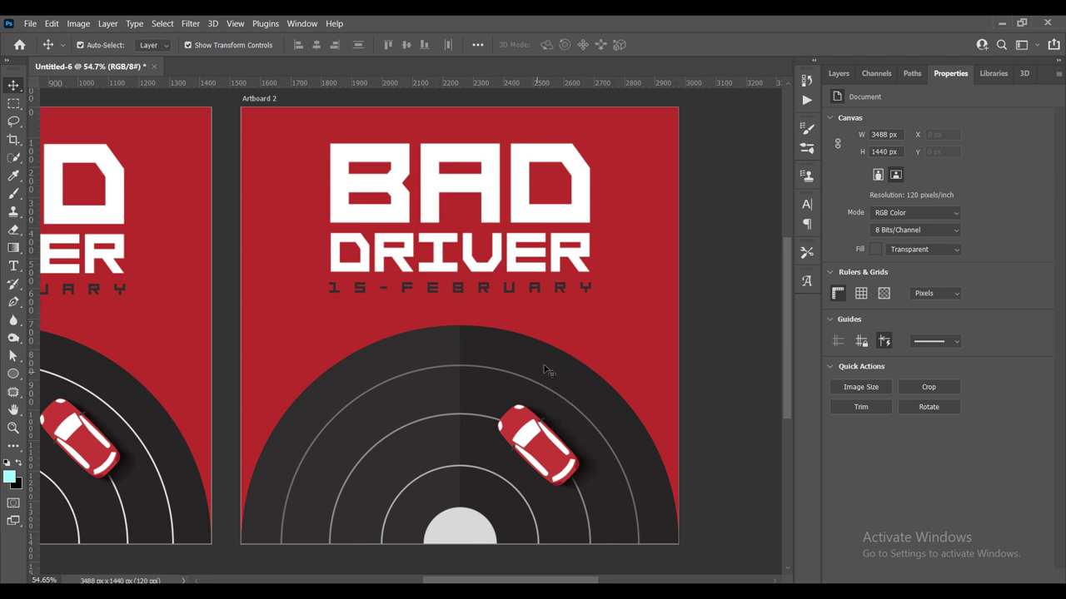
pyautogui.moveTo(484, 339); pyautogui.dragTo(497, 362)
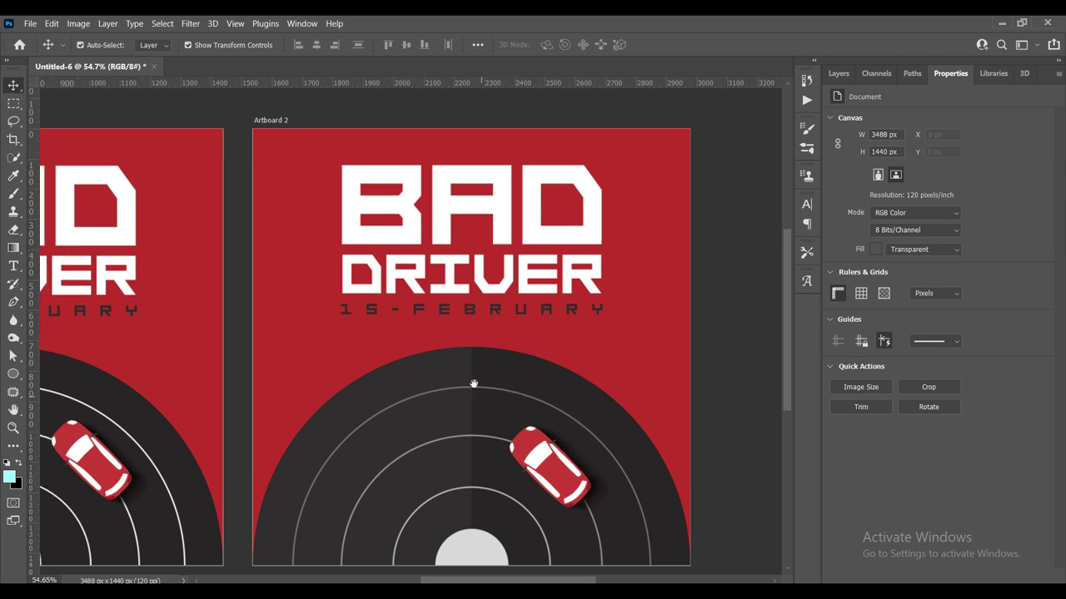
pyautogui.click(277, 120)
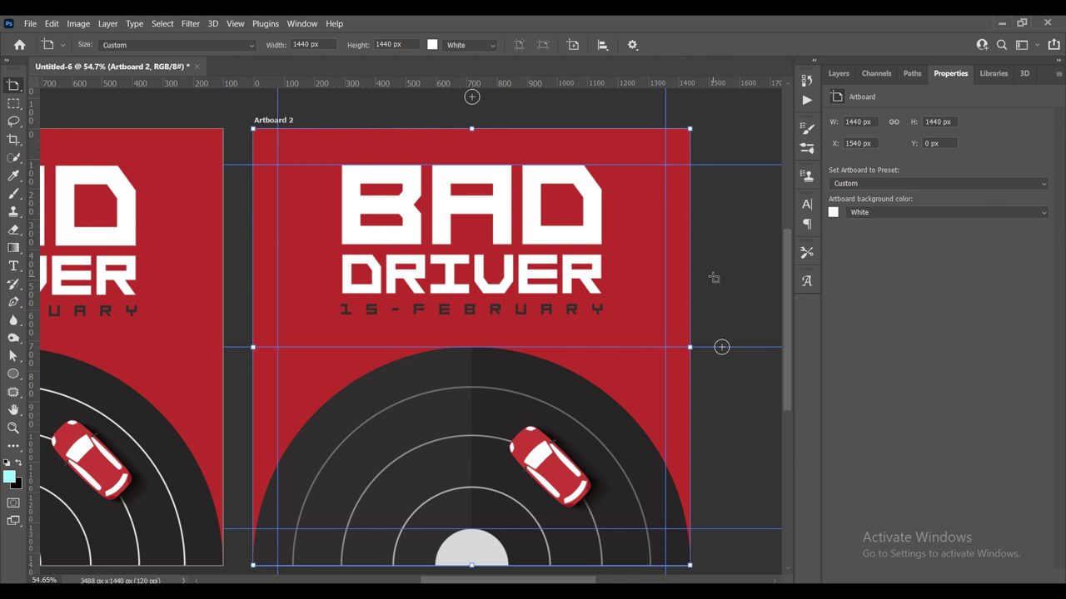
# Step: Switch away from Photoshop to the screen recording controls
pyautogui.hotkey('alt', 'Tab')
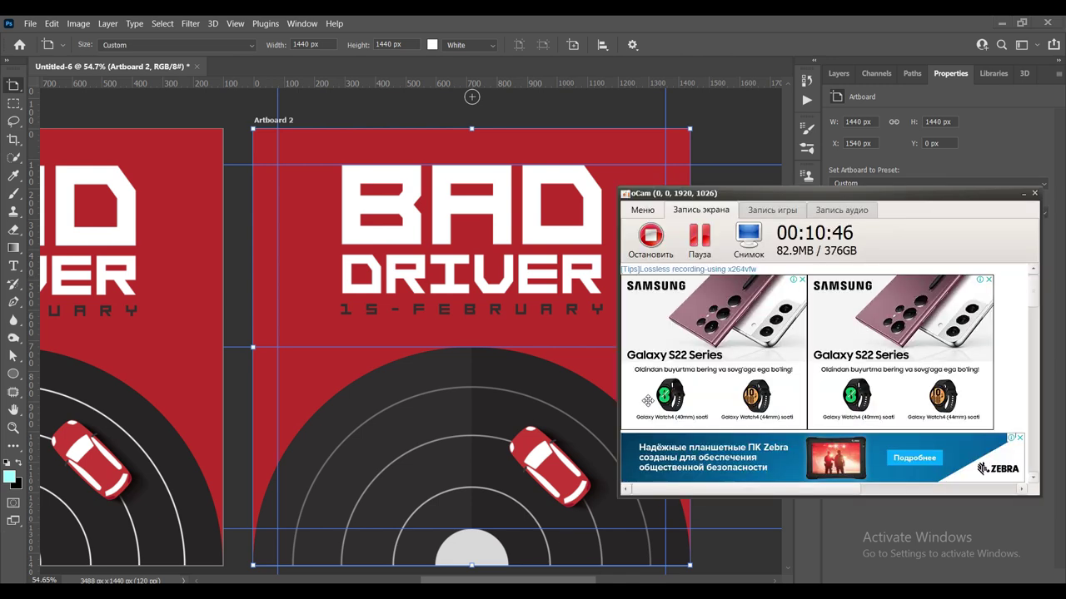